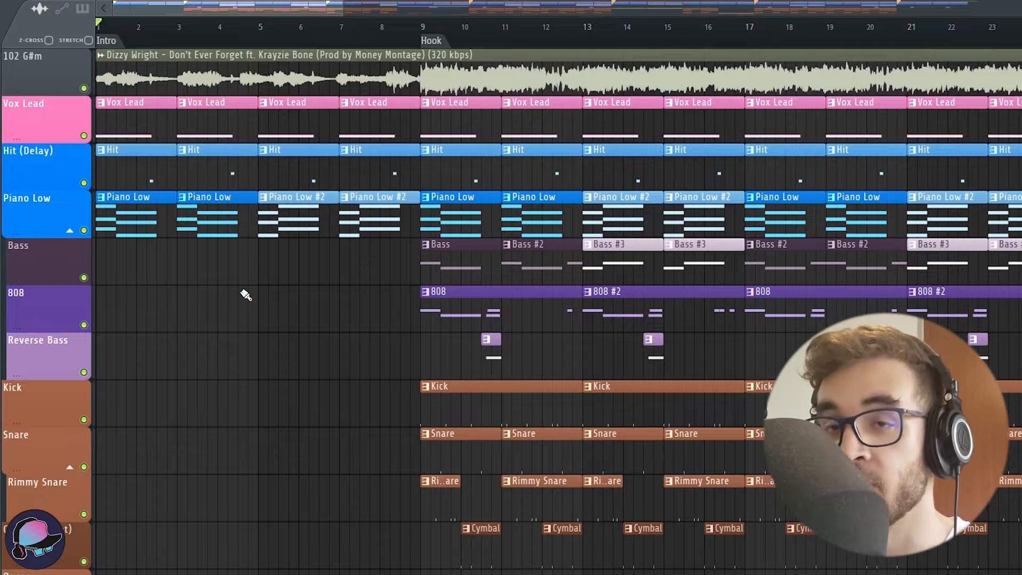
# - Play back the intro from bar 1 and again from the Piano Low #2 clip at bar 5
pyautogui.press('space')
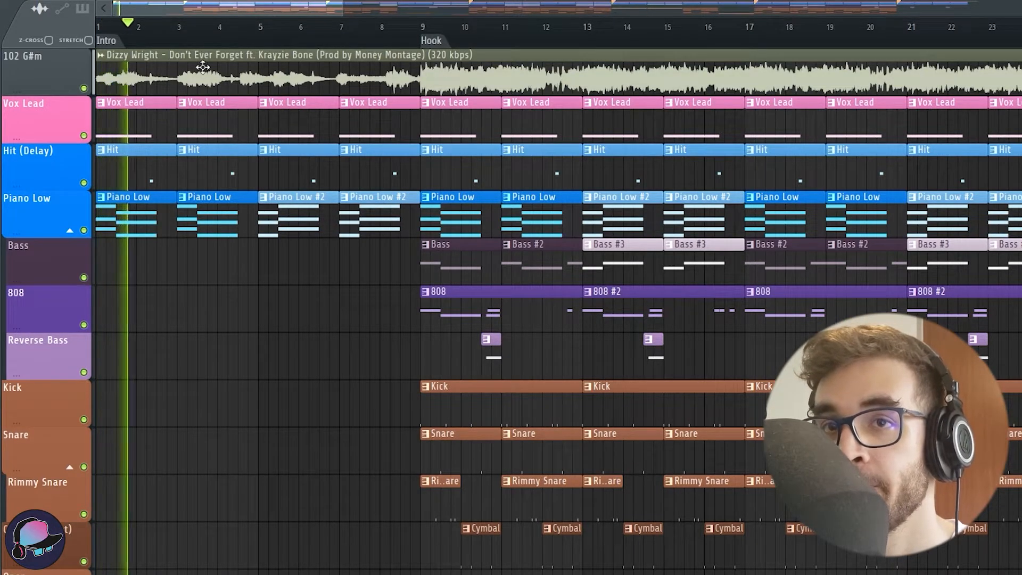
pyautogui.press('space')
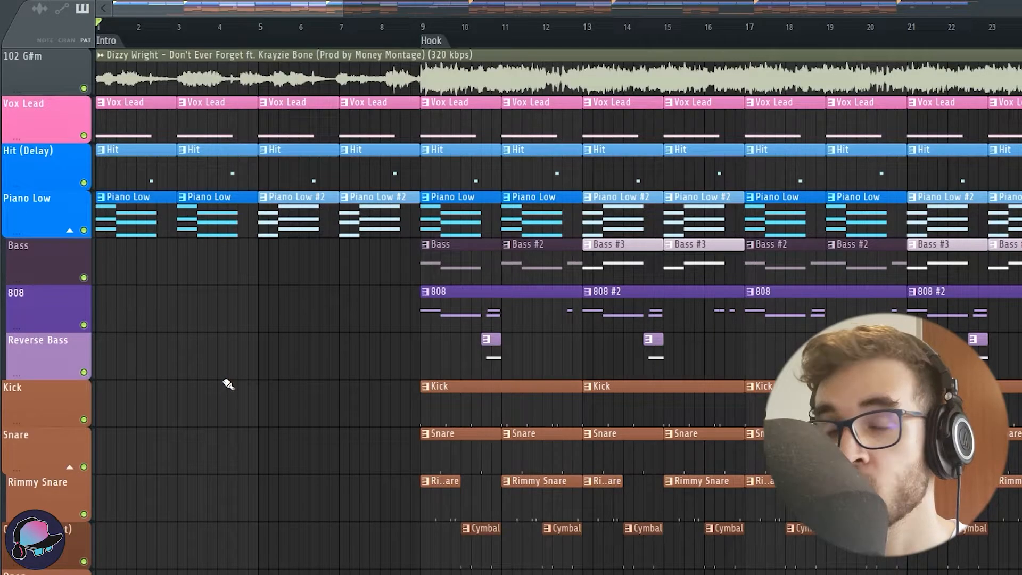
pyautogui.doubleClick(295, 217)
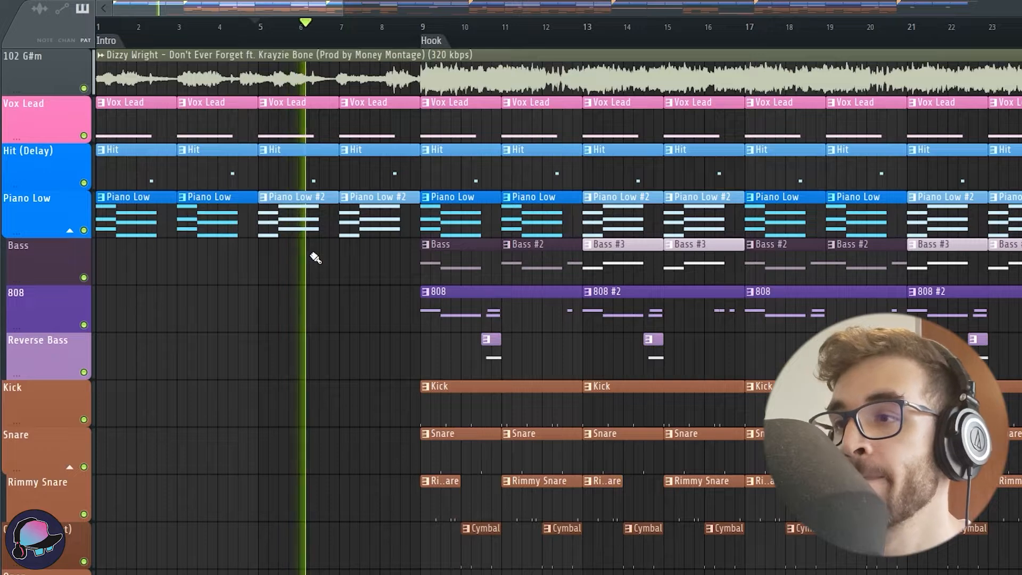
pyautogui.press('space')
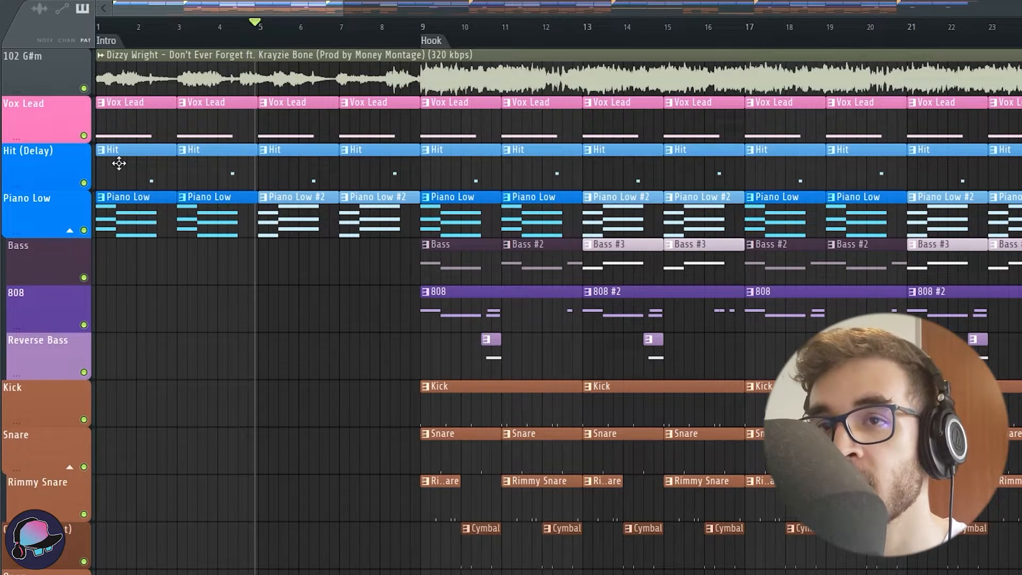
# - Audition the Hit (Delay) notes in the intro by playing short passages around bars 2, 4, 6 and 8
pyautogui.click(148, 24)
pyautogui.press('space')
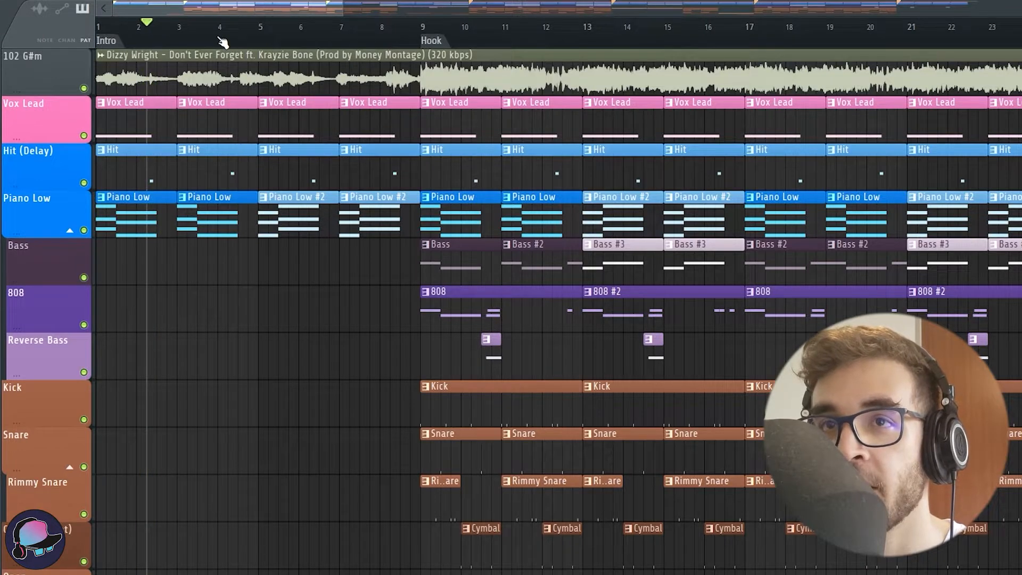
pyautogui.click(219, 38)
pyautogui.click(300, 34)
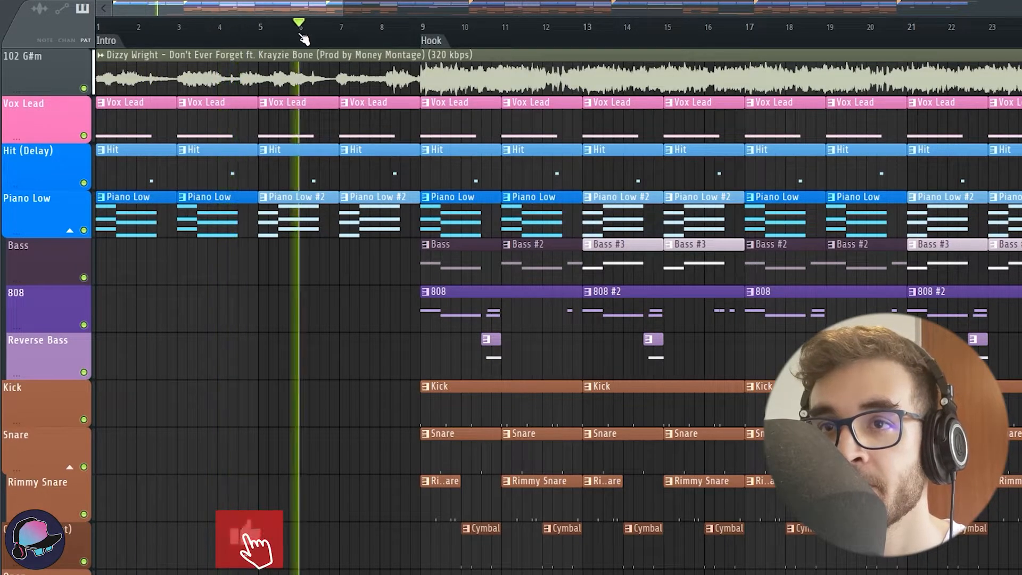
pyautogui.click(380, 36)
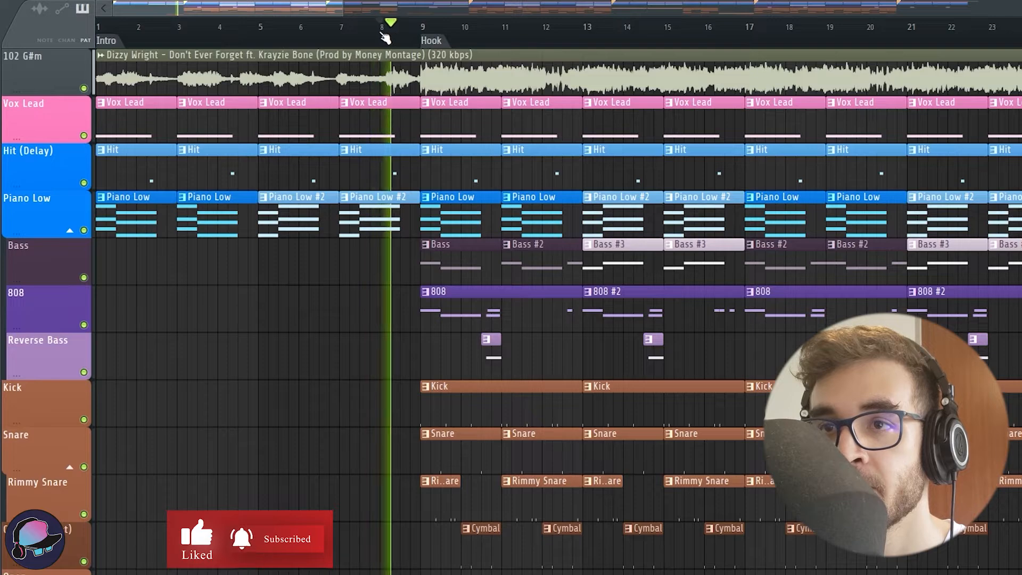
pyautogui.press('space')
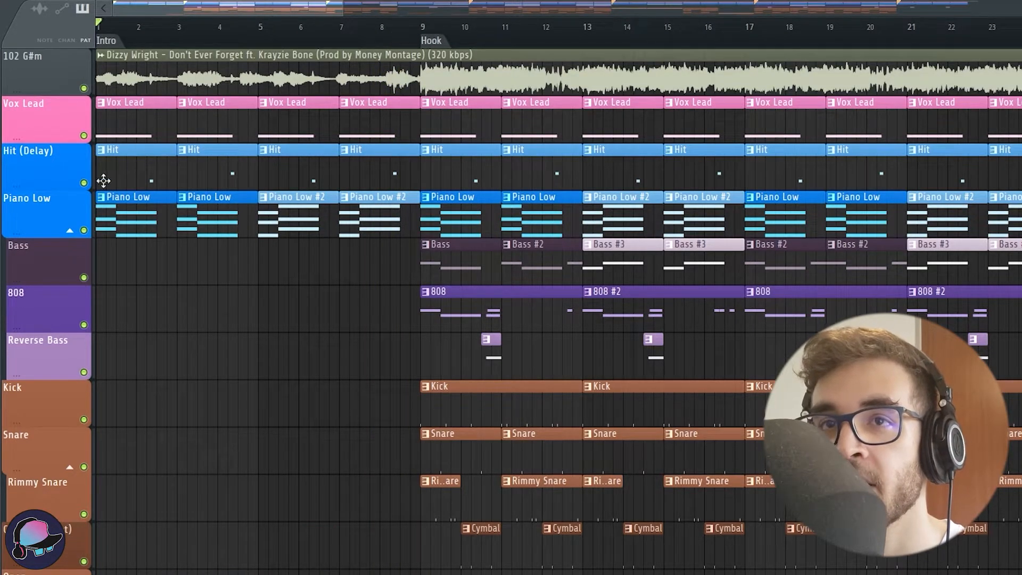
# - Play the intro from its start and again from just before bar 7, stopping before the Hook
pyautogui.scroll(5, 103, 181)
pyautogui.scroll(-6, 230, 169)
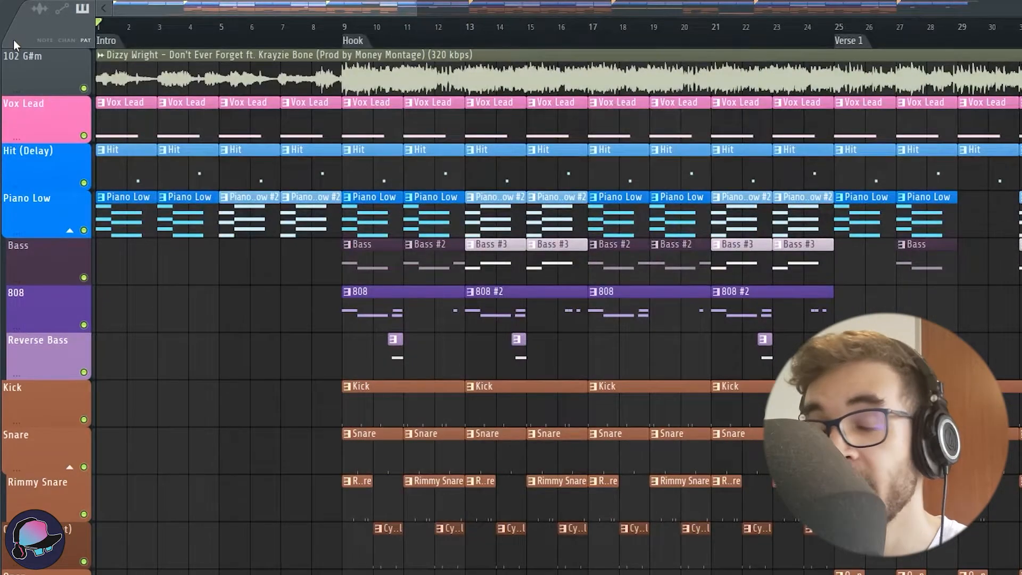
pyautogui.scroll(-2, 193, 327)
pyautogui.scroll(-3, 193, 327)
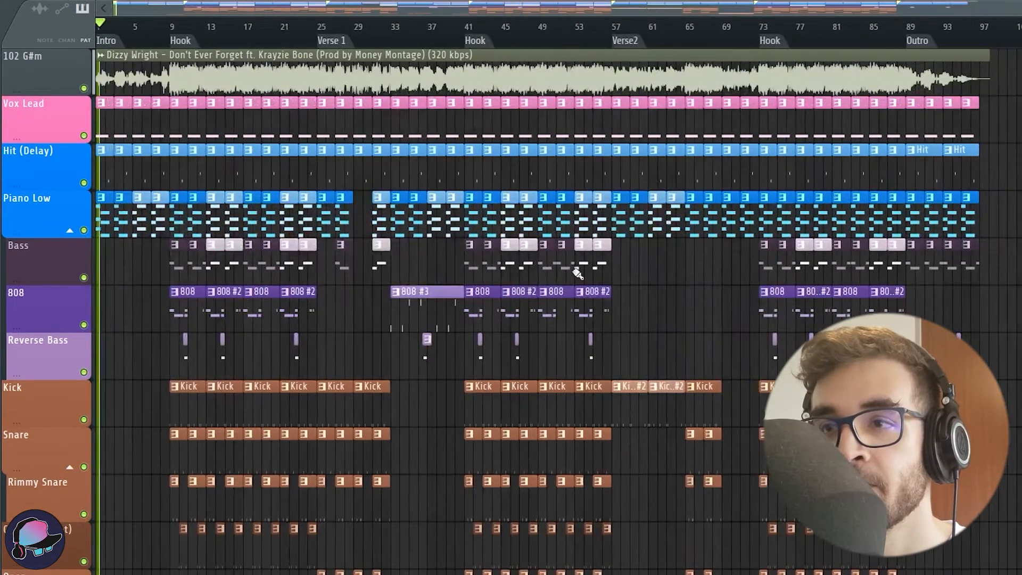
pyautogui.scroll(8, 302, 16)
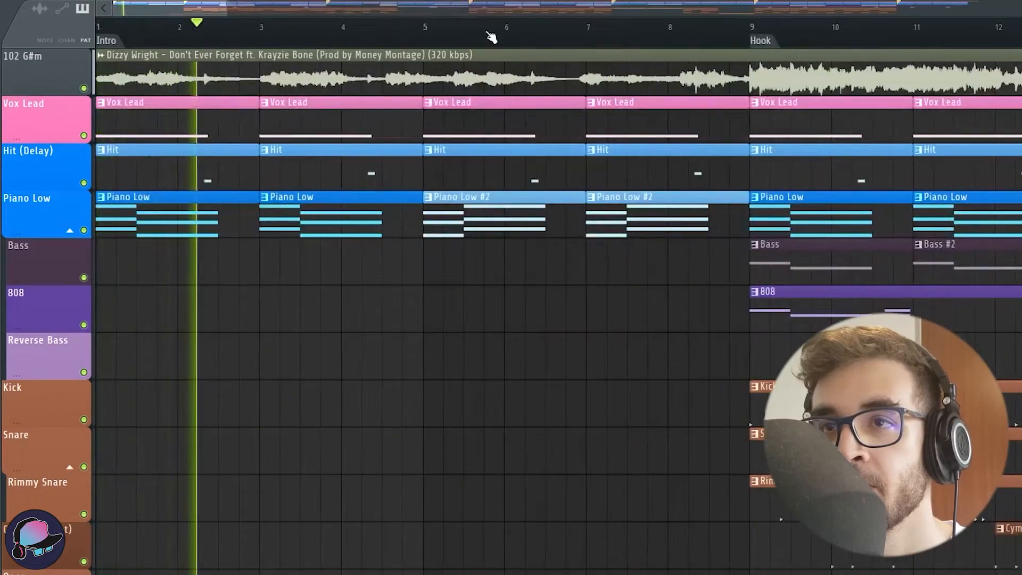
pyautogui.click(573, 23)
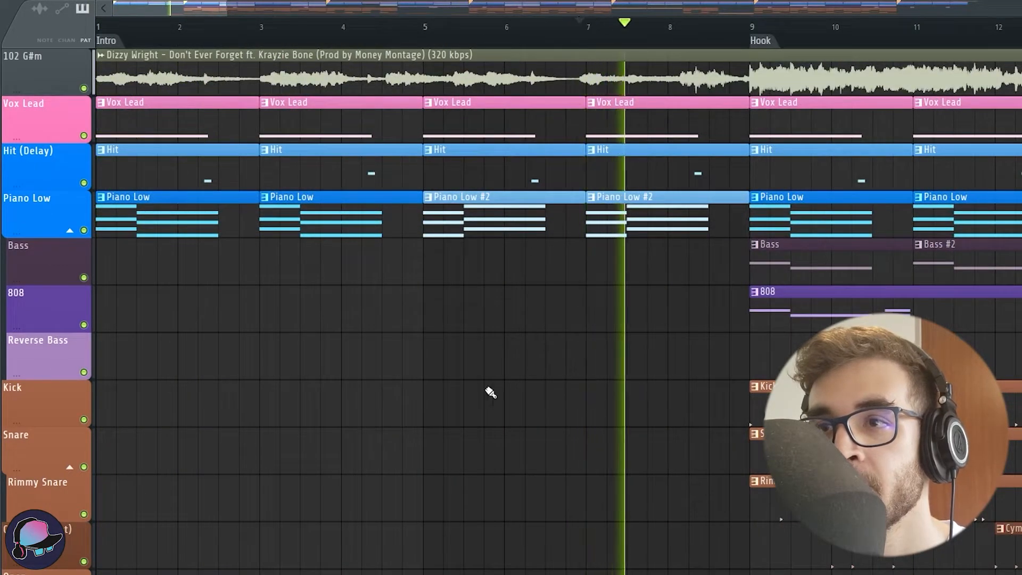
pyautogui.press('space')
# - Play the opening of the Hook from bar 9 to hear the bass and drum tracks enter
pyautogui.scroll(-3, 319, 501)
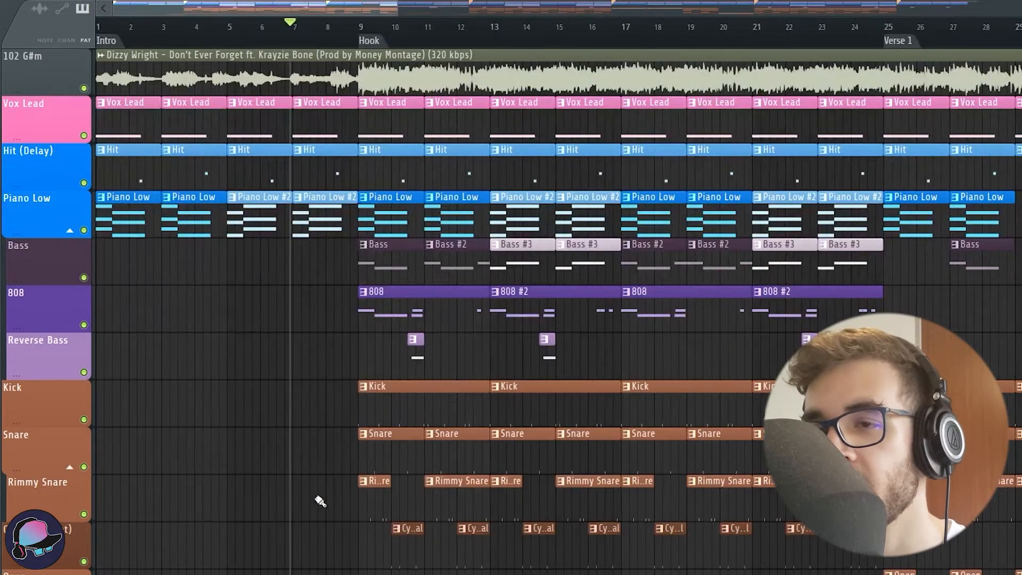
pyautogui.scroll(-4, 298, 458)
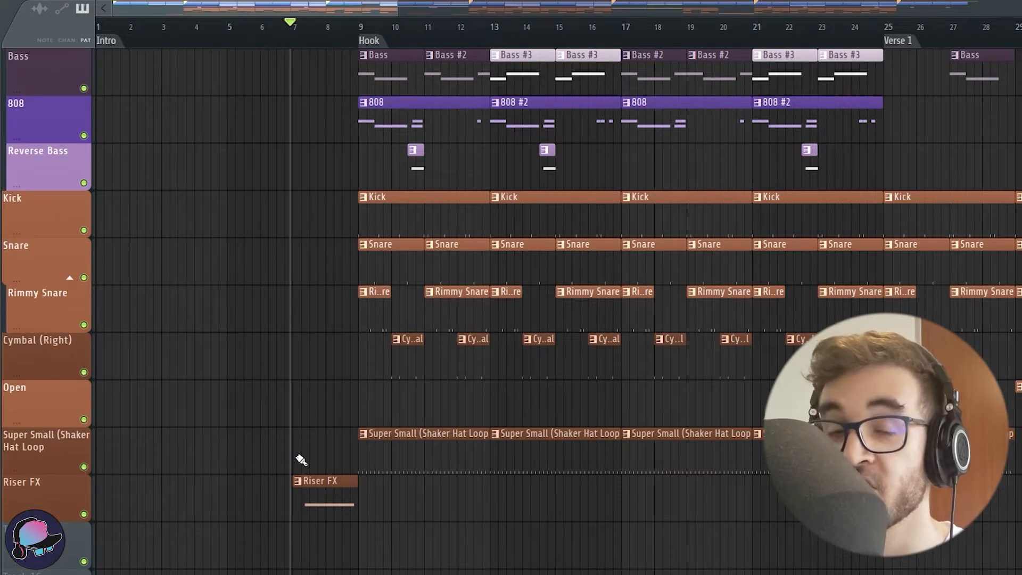
pyautogui.scroll(2, 499, 327)
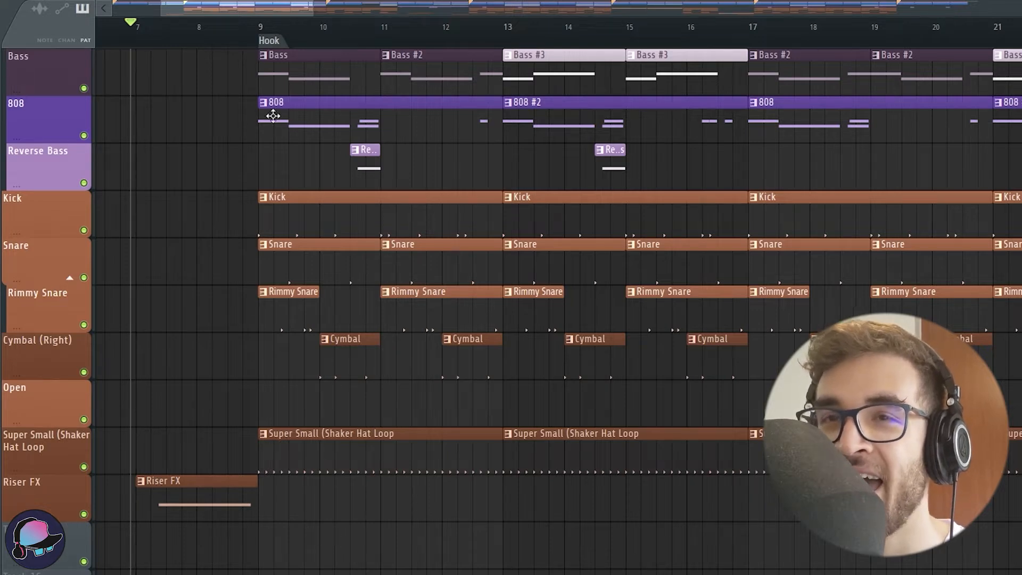
pyautogui.click(262, 25)
pyautogui.click(259, 25)
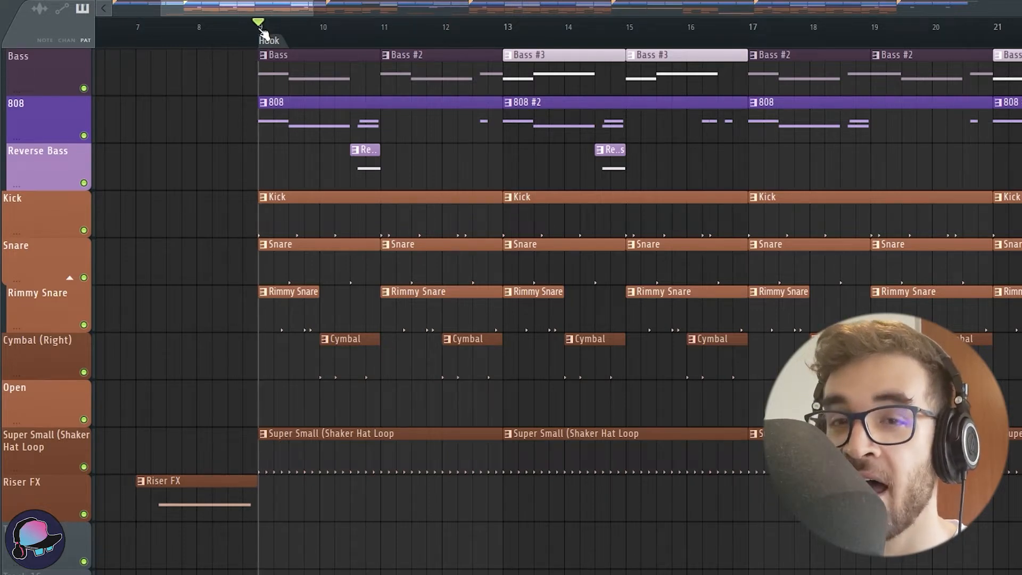
pyautogui.press('space')
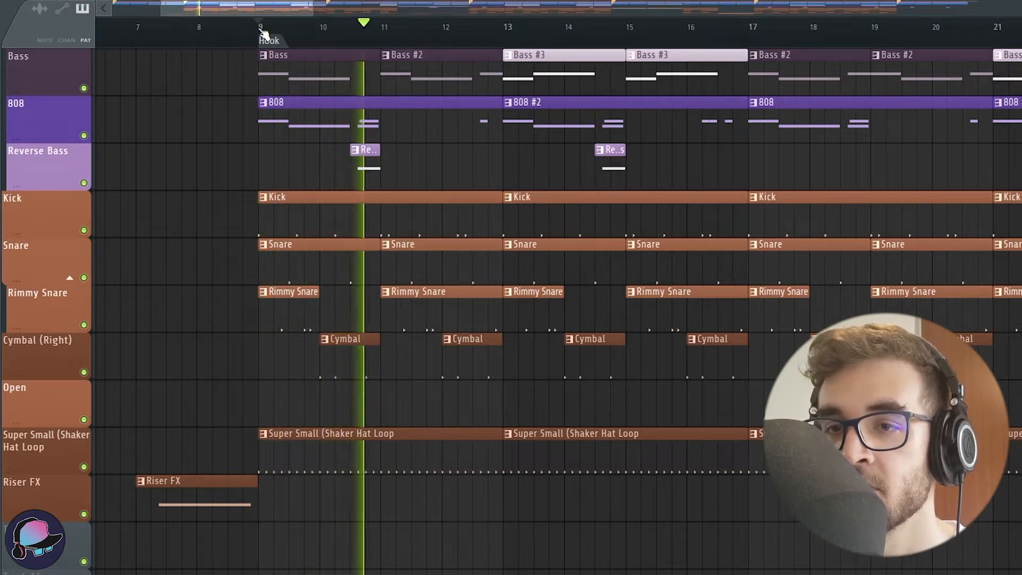
pyautogui.press('space')
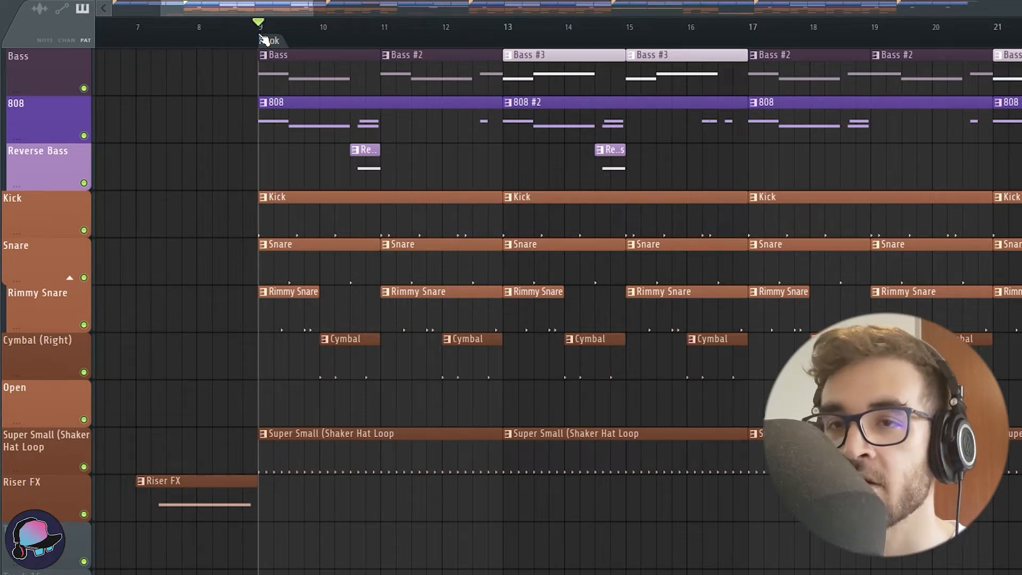
# - Replay the first two bars of the Hook, repeating the passage from bar 10 into the Reverse Bass clip
pyautogui.scroll(3, 314, 285)
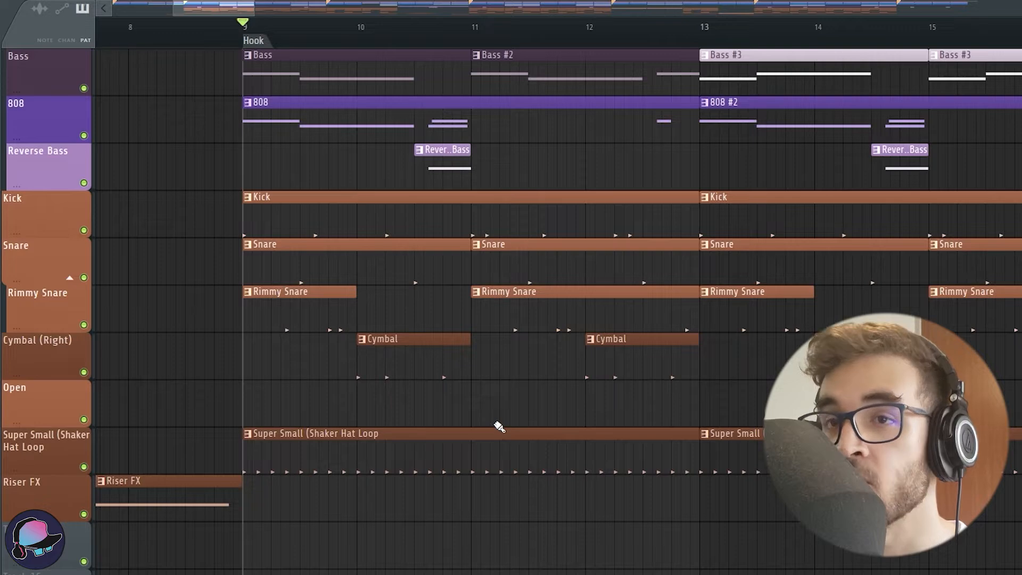
pyautogui.scroll(3, 272, 42)
pyautogui.click(248, 33)
pyautogui.press('space')
pyautogui.press('space')
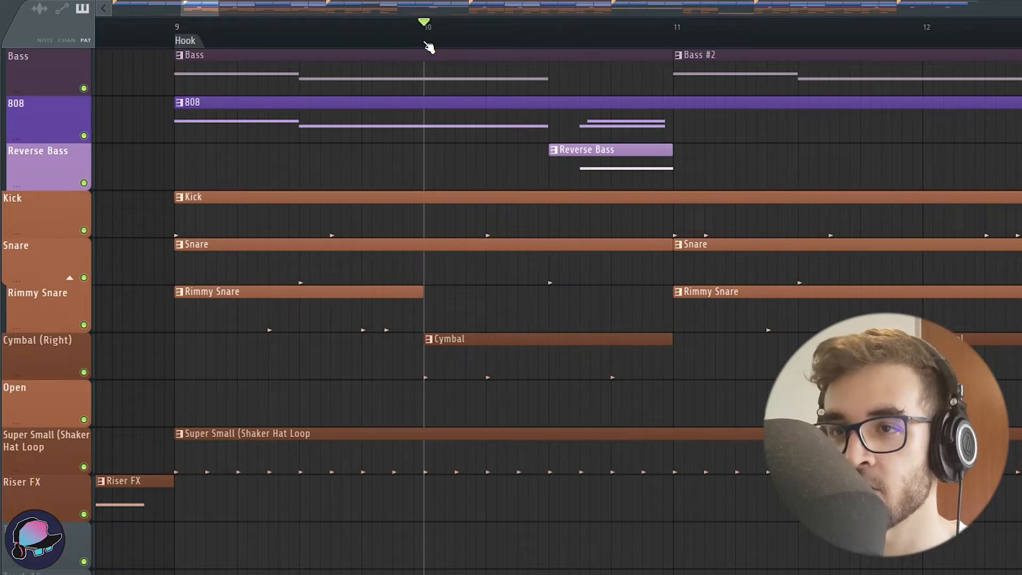
pyautogui.press('space')
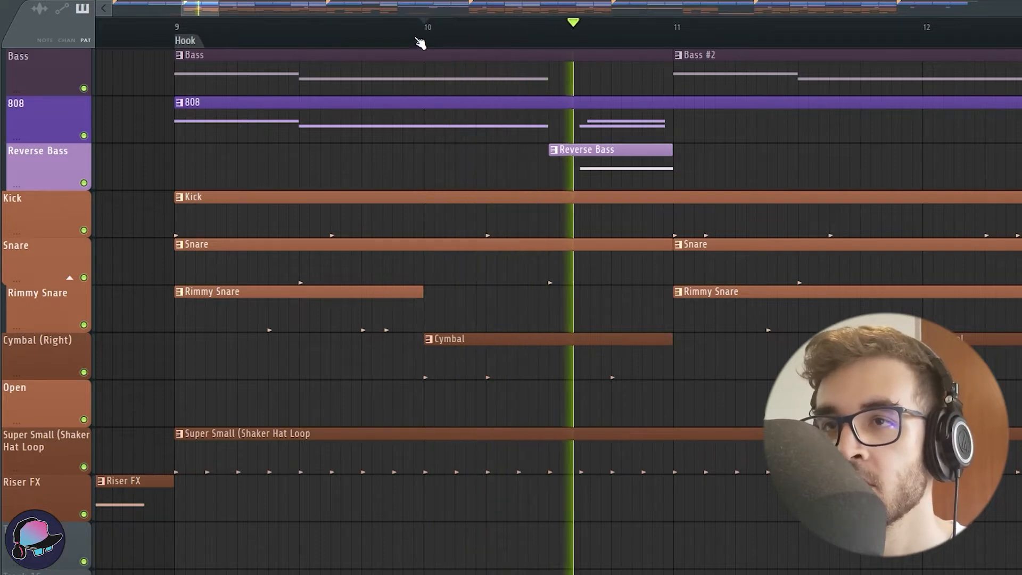
pyautogui.click(418, 40)
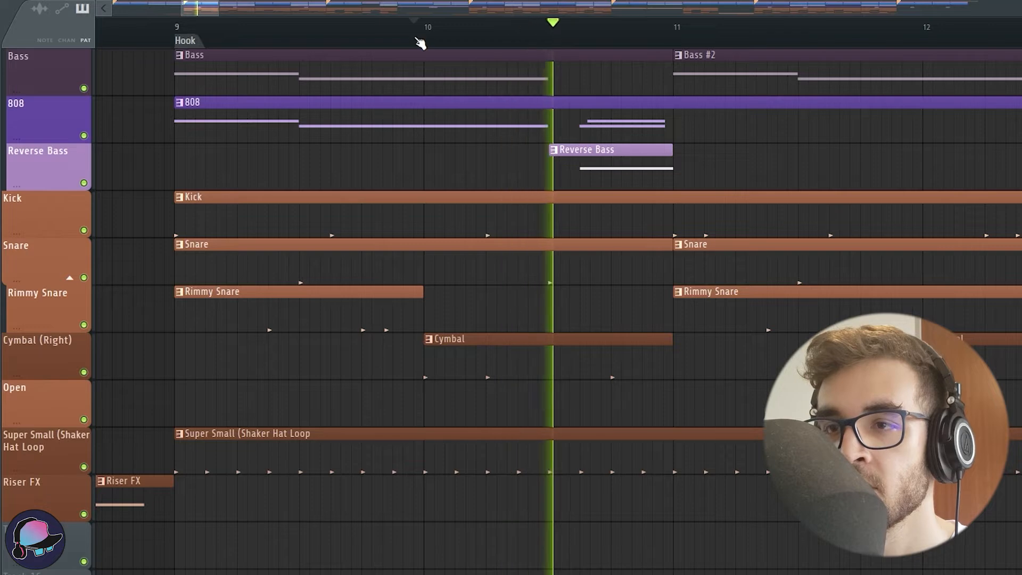
pyautogui.press('space')
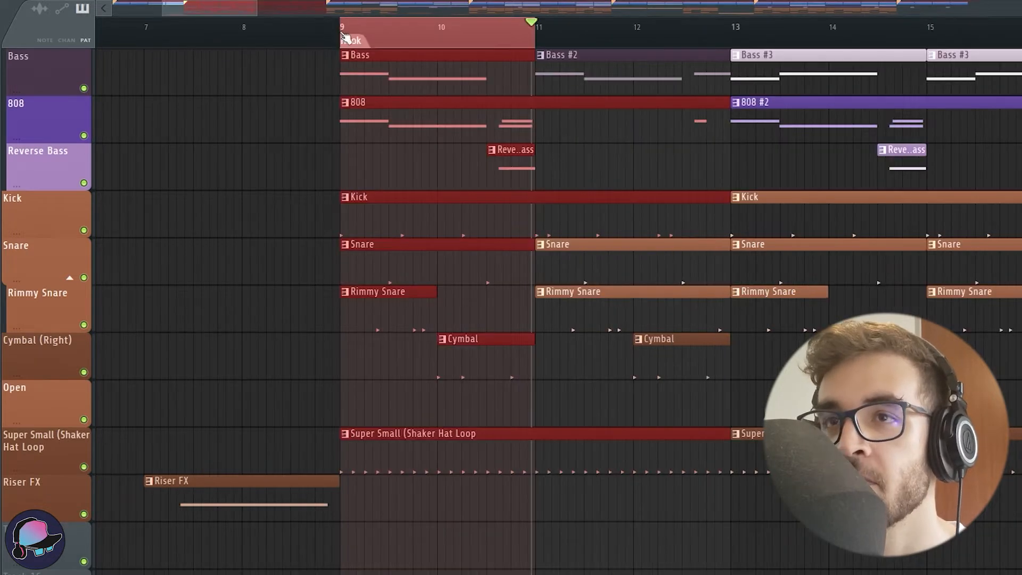
# - Examine how the bass, drum and hat clips are arranged across the first Hook, Verse 1 and the following sections
pyautogui.scroll(5, 464, 47)
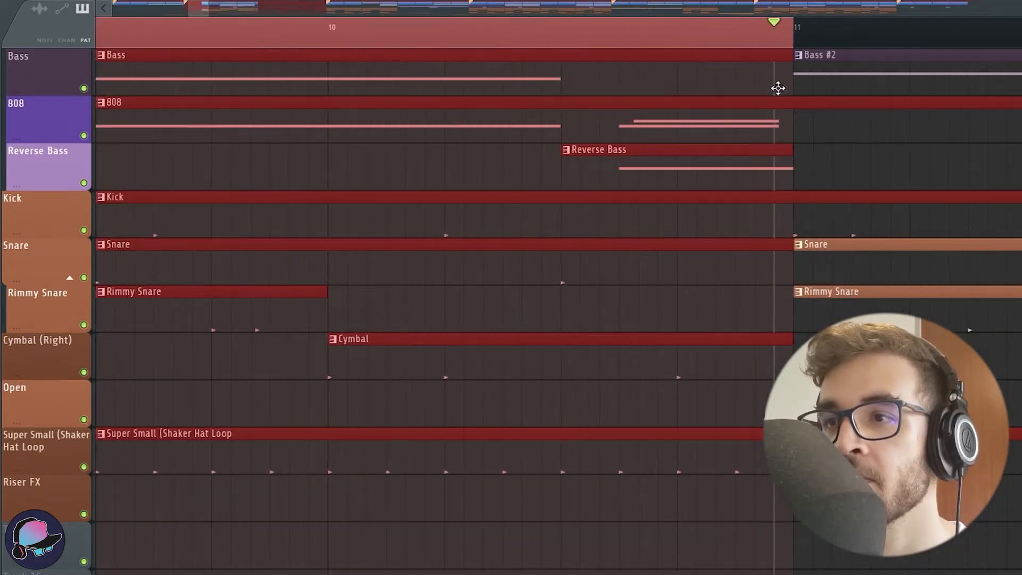
pyautogui.scroll(-3, 778, 89)
pyautogui.scroll(-5, 554, 349)
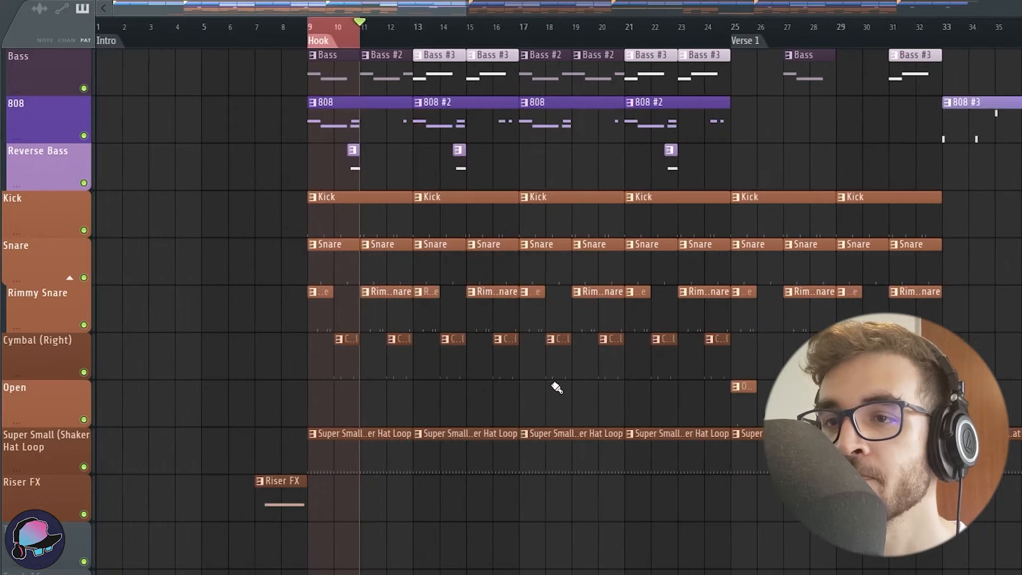
pyautogui.scroll(-3, 486, 411)
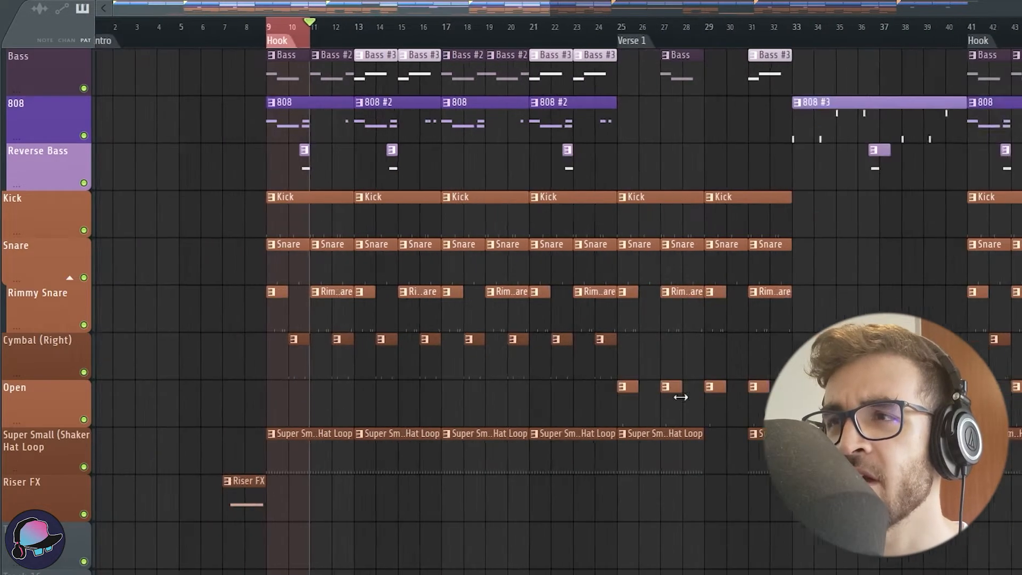
pyautogui.scroll(2, 577, 253)
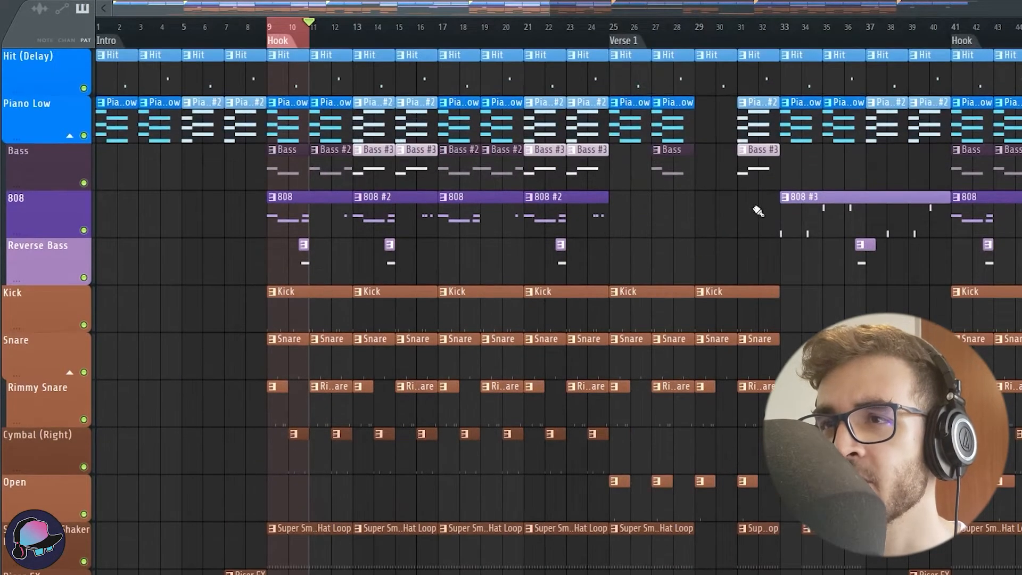
pyautogui.scroll(-4, 751, 105)
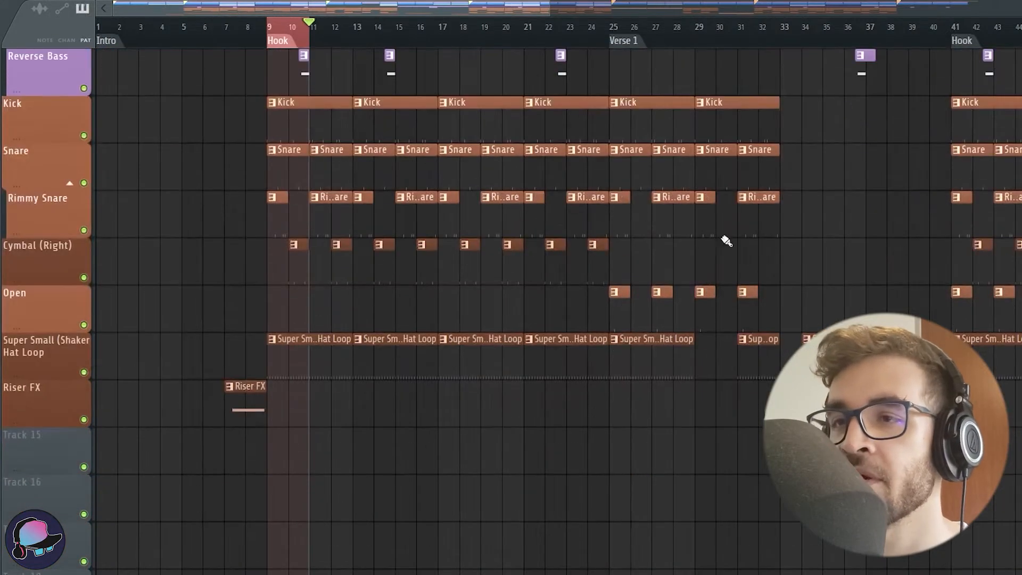
pyautogui.scroll(4, 685, 221)
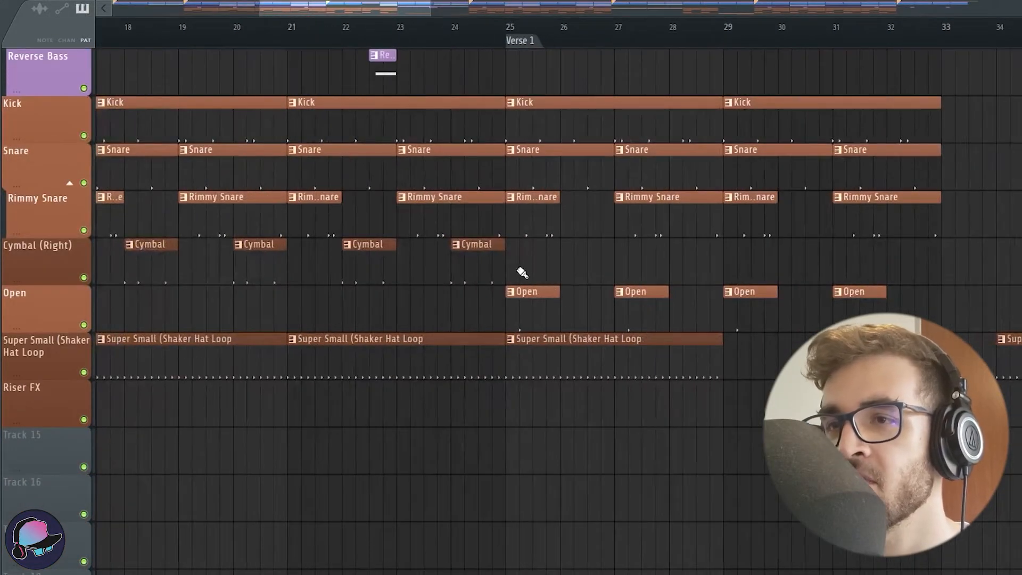
pyautogui.scroll(-6, 522, 273)
pyautogui.scroll(2, 258, 376)
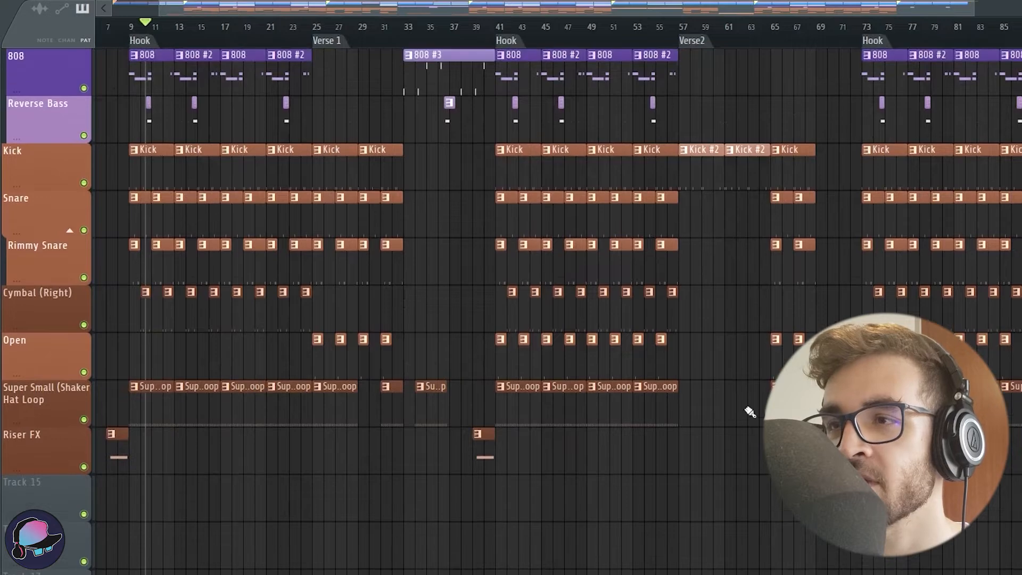
# - Play the Riser FX clip from bar 7 leading into the first Hook
pyautogui.scroll(8, 126, 518)
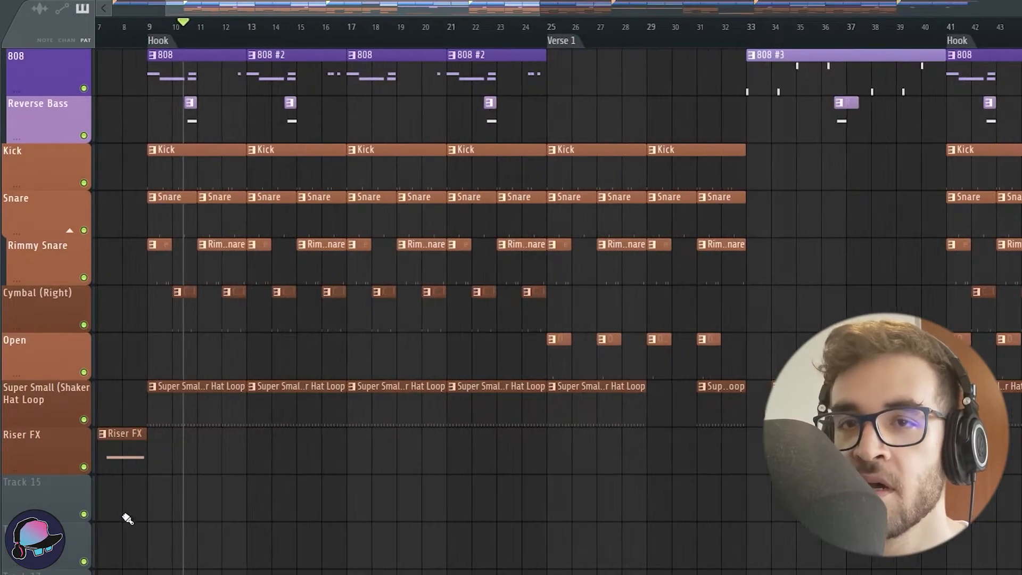
pyautogui.scroll(-1, 164, 507)
pyautogui.scroll(1, 165, 507)
pyautogui.scroll(-3, 219, 440)
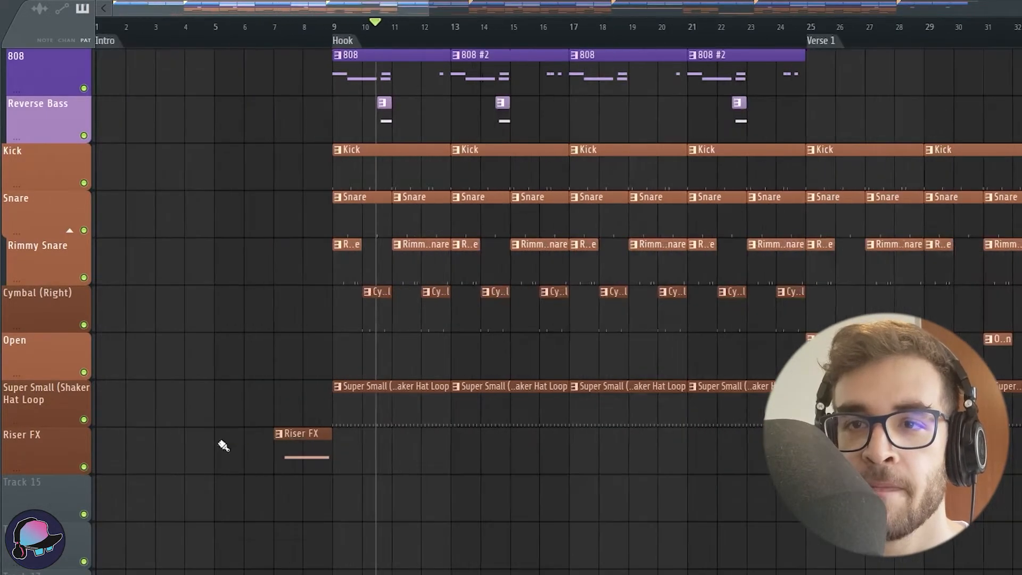
pyautogui.scroll(3, 148, 67)
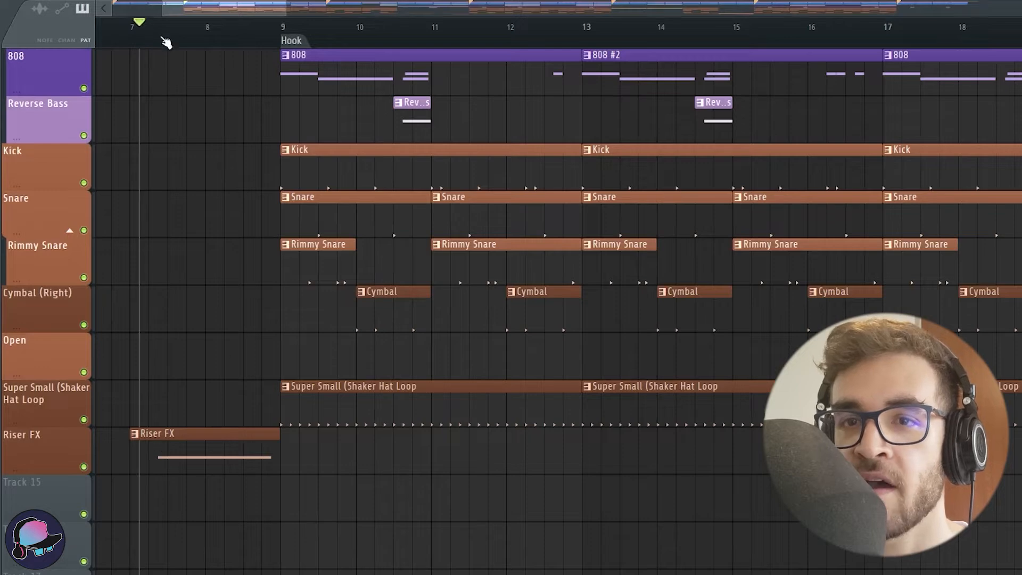
pyautogui.press('space')
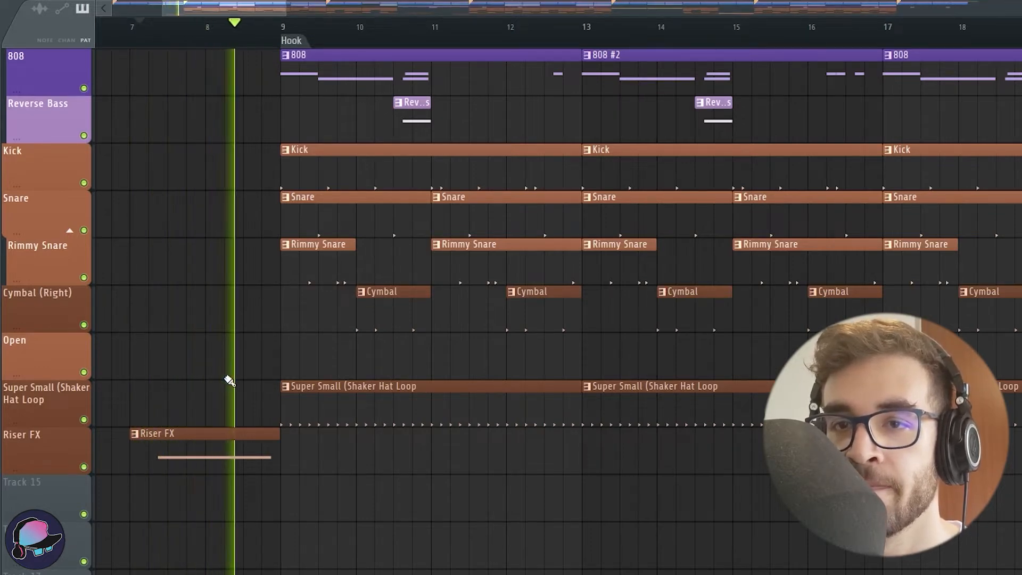
pyautogui.press('space')
pyautogui.scroll(-5, 235, 373)
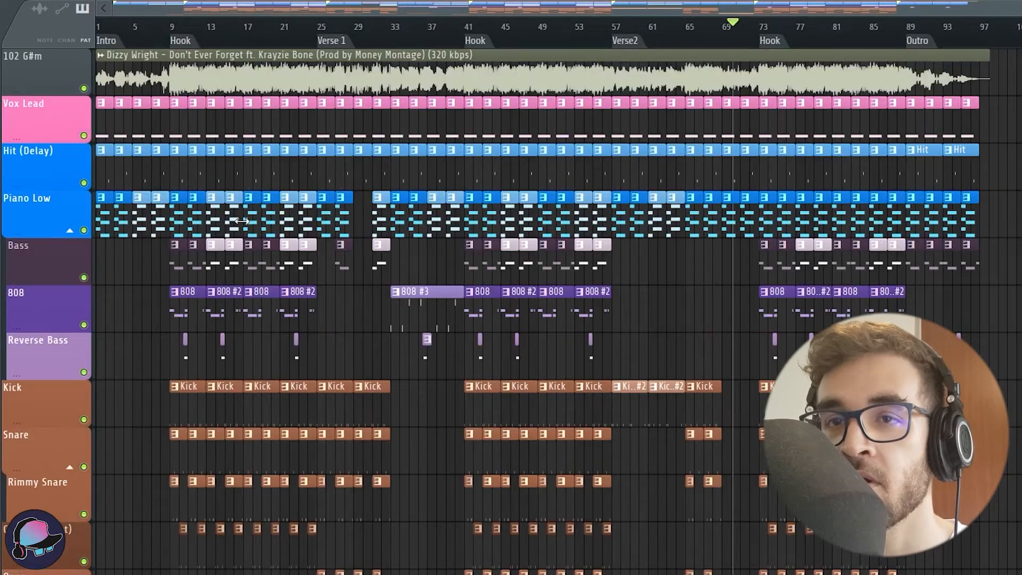
# - Open the first Hook's Bass and 808 patterns in the piano roll and play the 808 notes
pyautogui.scroll(5, 285, 320)
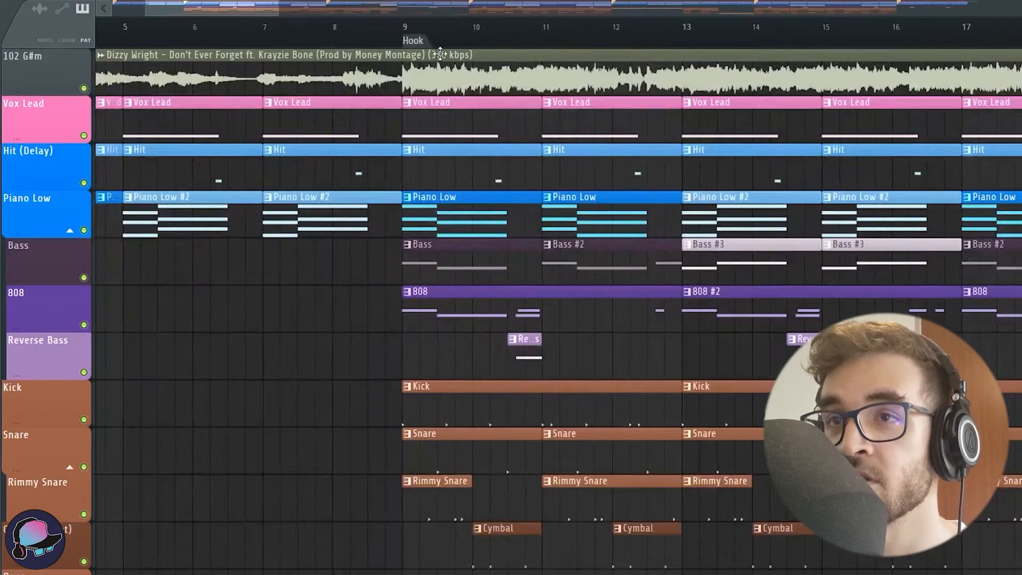
pyautogui.moveTo(407, 30); pyautogui.dragTo(394, 26)
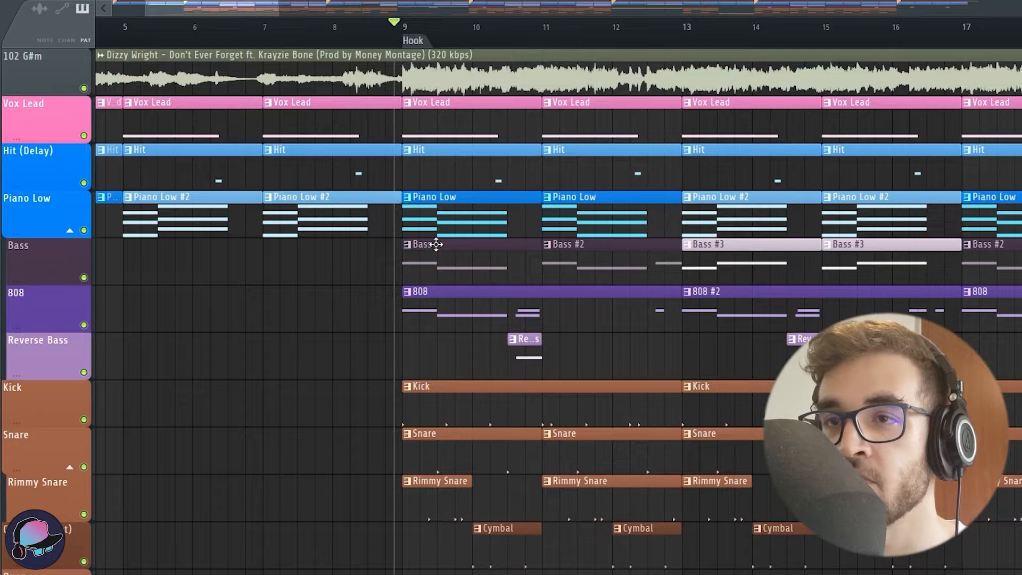
pyautogui.doubleClick(435, 226)
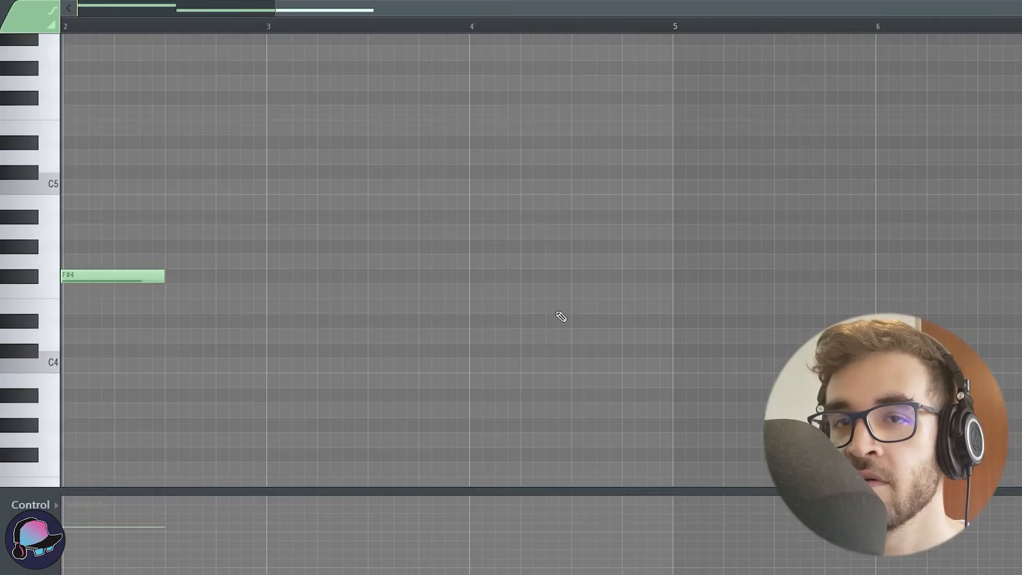
pyautogui.click(175, 276)
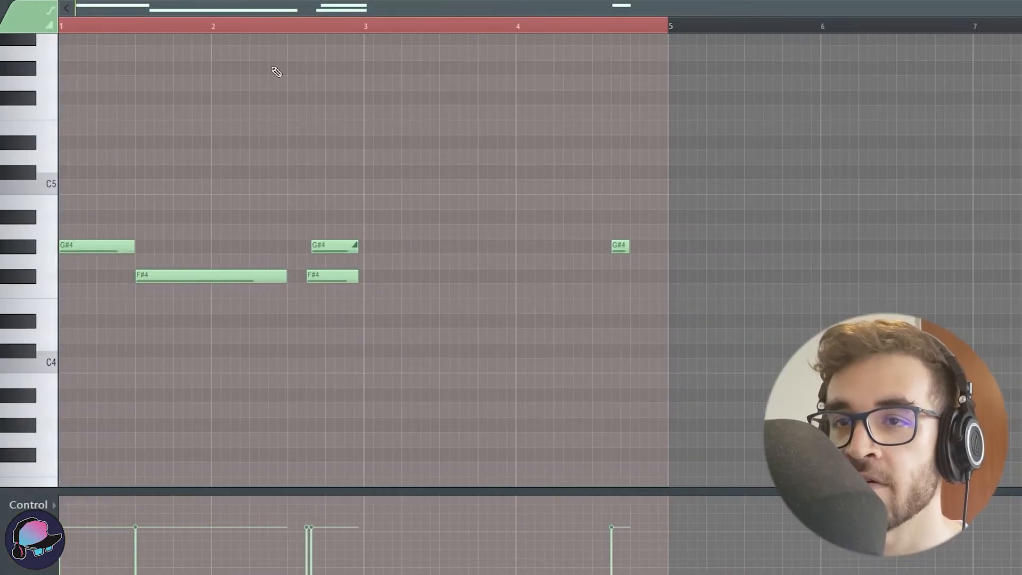
pyautogui.rightClick(301, 30)
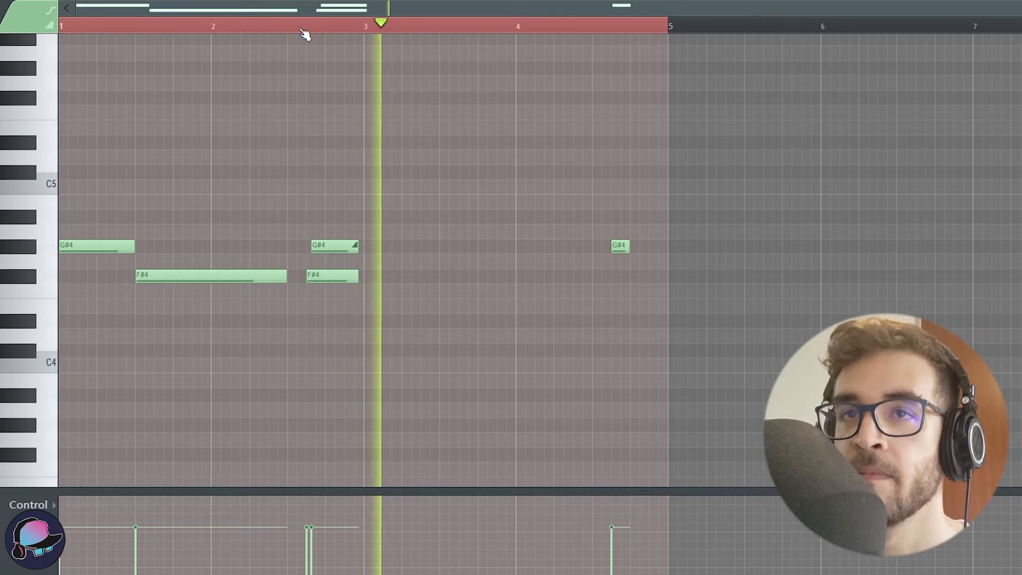
pyautogui.rightClick(304, 32)
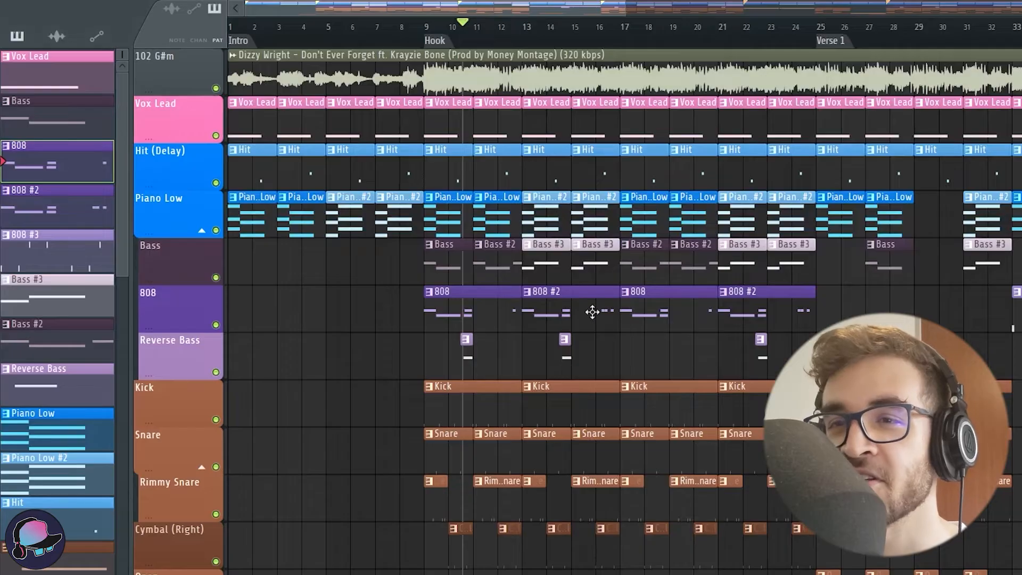
# - Try a D5 slide note near the end of bar 2 in the 808 pattern and delete it
pyautogui.scroll(3, 310, 451)
pyautogui.scroll(4, 350, 439)
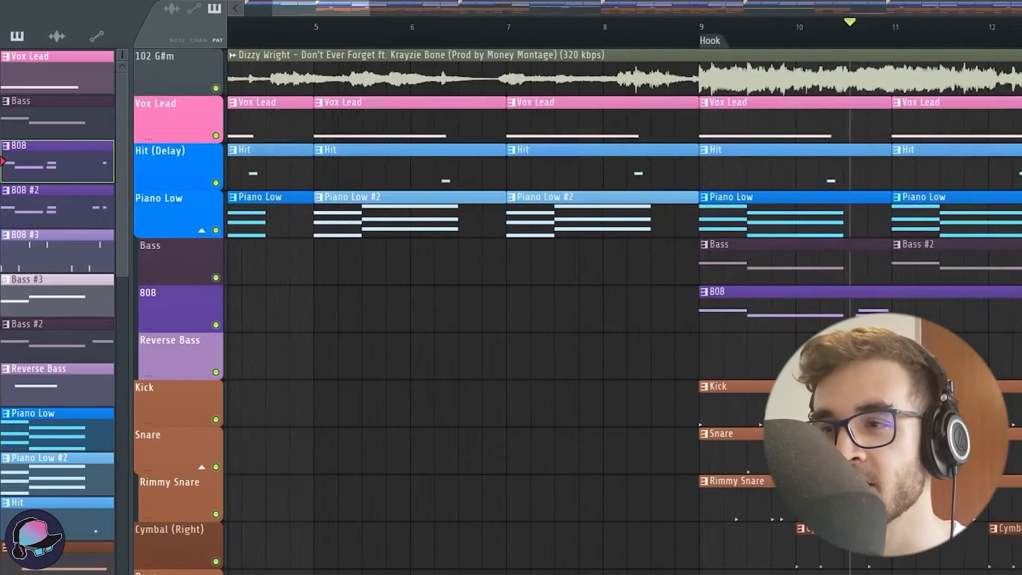
pyautogui.scroll(-3, 986, 342)
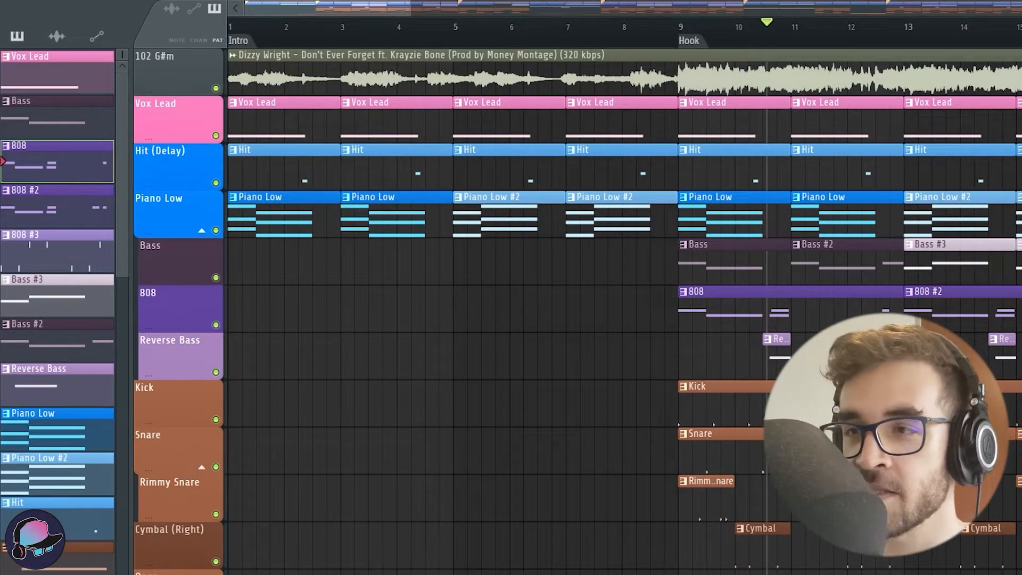
pyautogui.scroll(4, 678, 365)
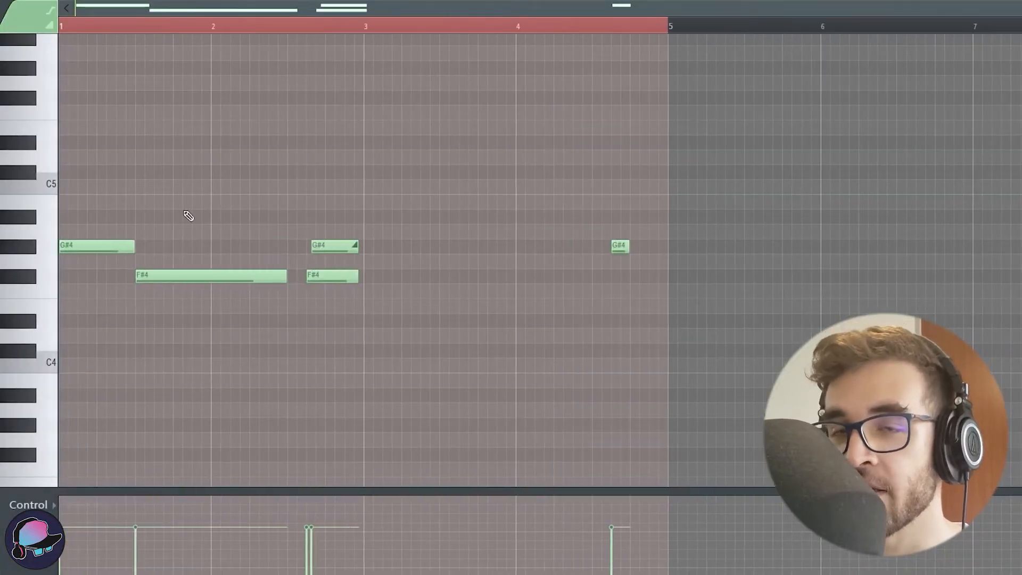
pyautogui.scroll(3, 176, 366)
pyautogui.scroll(4, 392, 314)
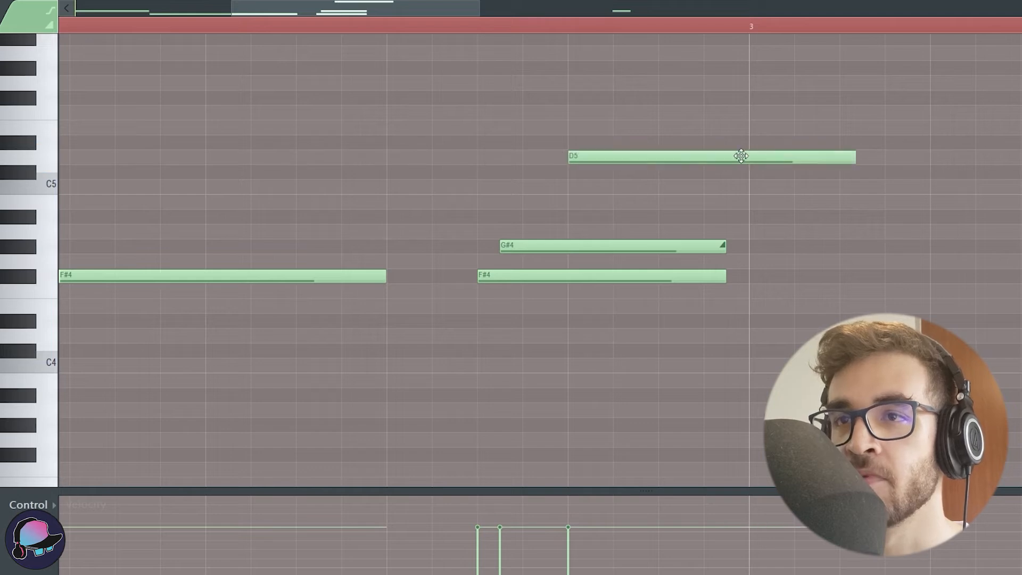
pyautogui.moveTo(917, 186); pyautogui.dragTo(894, 88)
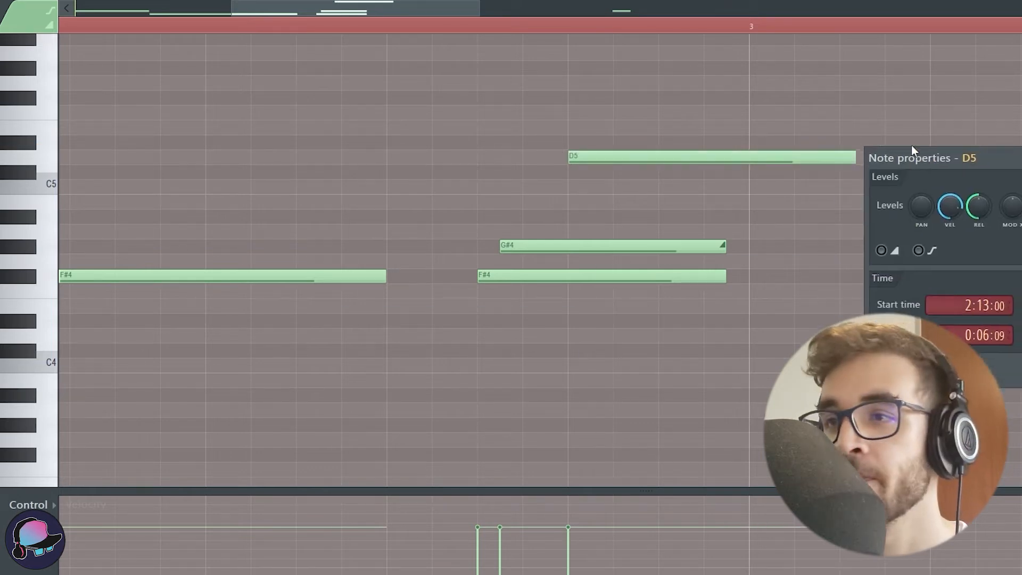
pyautogui.press('Return')
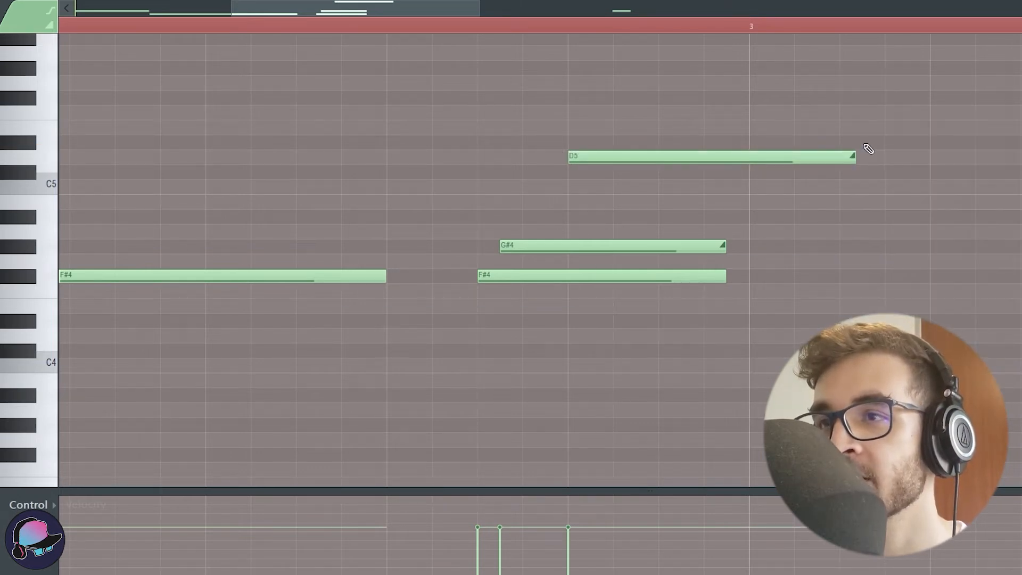
pyautogui.rightClick(665, 162)
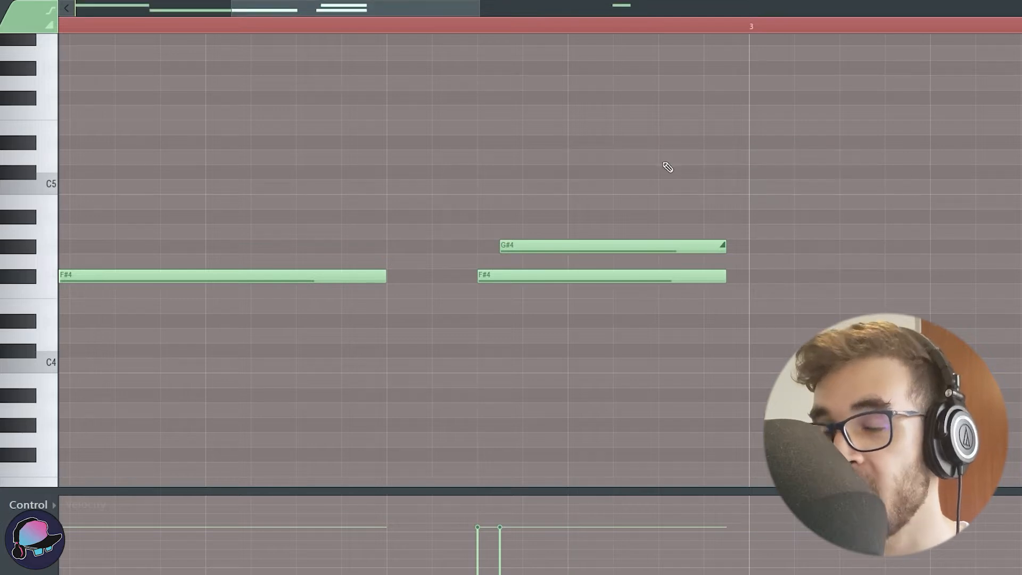
# - Try a much shorter G#4 slide note before bar 3 of the 808 pattern and undo the change
pyautogui.keyDown('ctrl'); pyautogui.scroll(2, 577, 348); pyautogui.keyUp('ctrl')
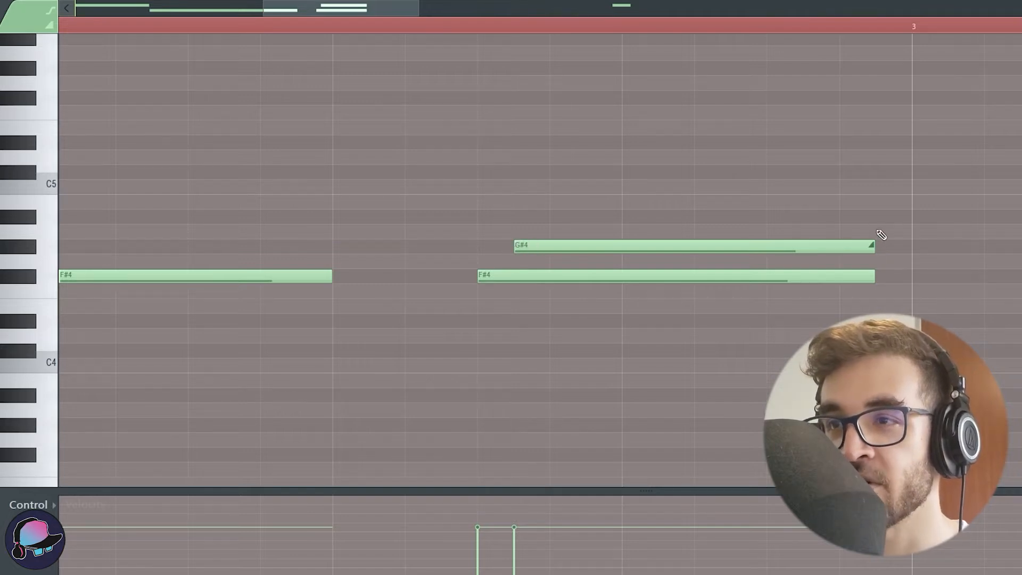
pyautogui.moveTo(874, 246); pyautogui.dragTo(542, 244)
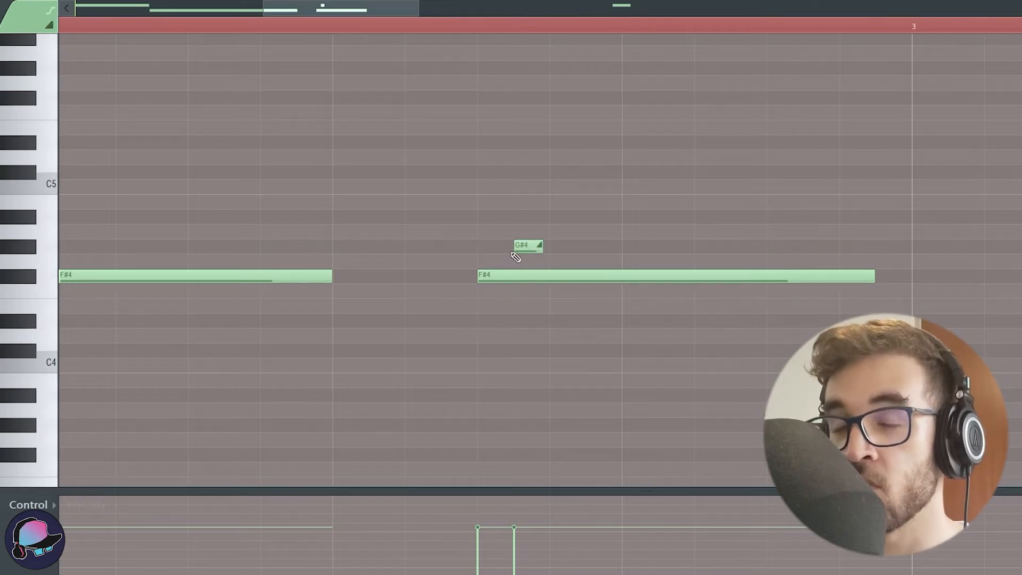
pyautogui.hotkey('ctrl', 'z')
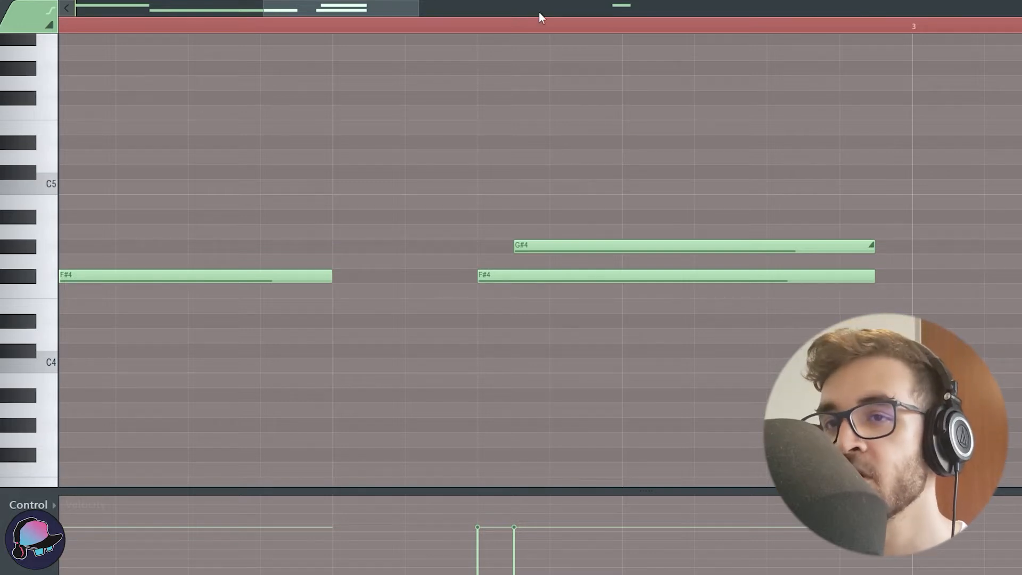
# - Play the Hook to hear the 808 slide, including the passage from bar 14 into the Reverse Bass clip
pyautogui.press('space')
pyautogui.press('space')
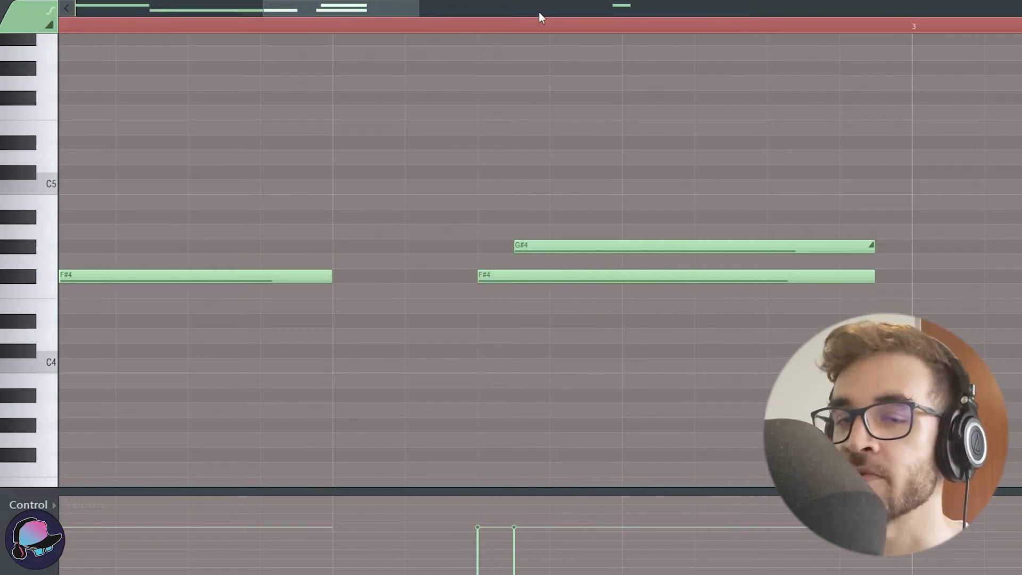
pyautogui.press('space')
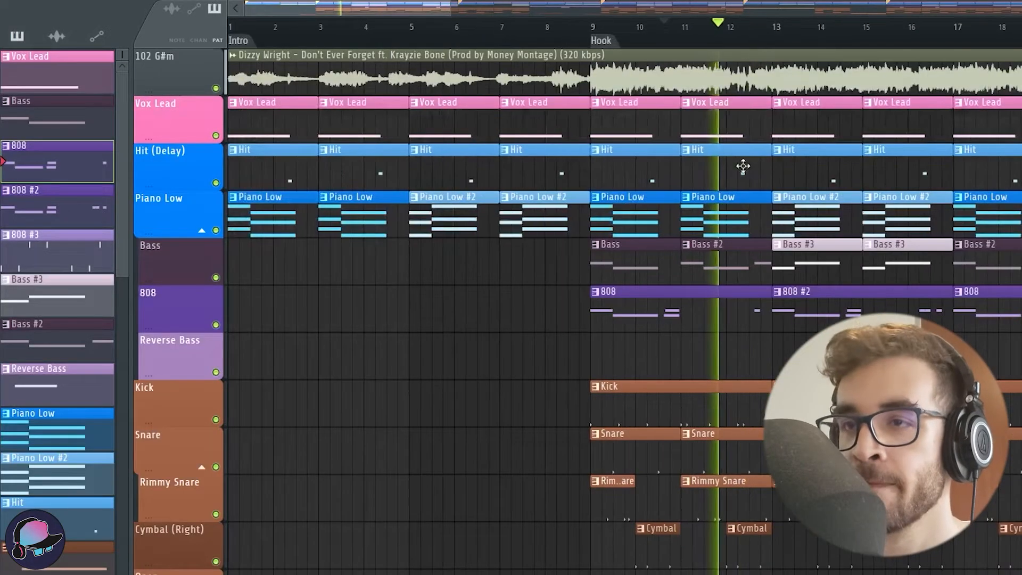
pyautogui.click(787, 27)
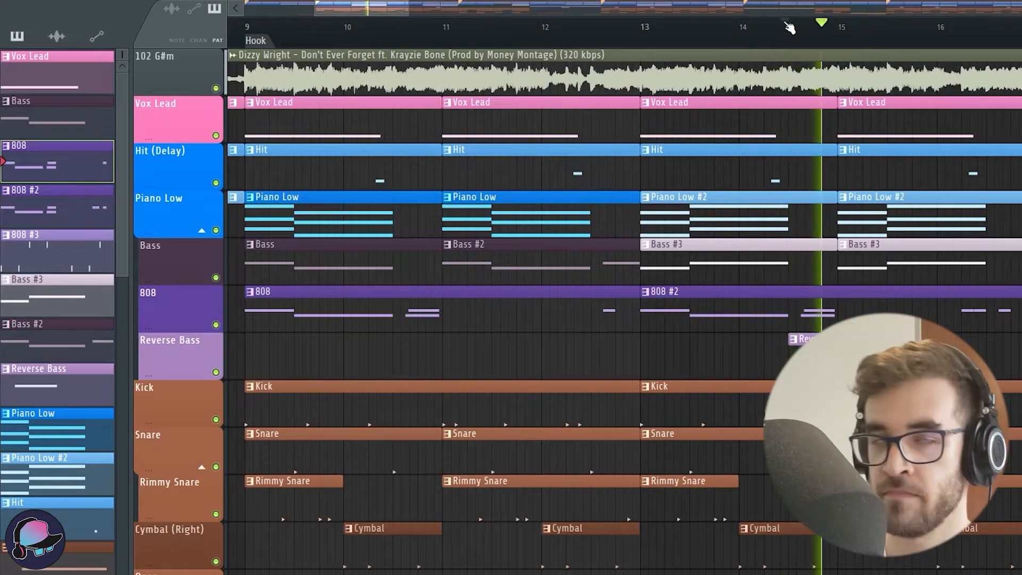
pyautogui.press('space')
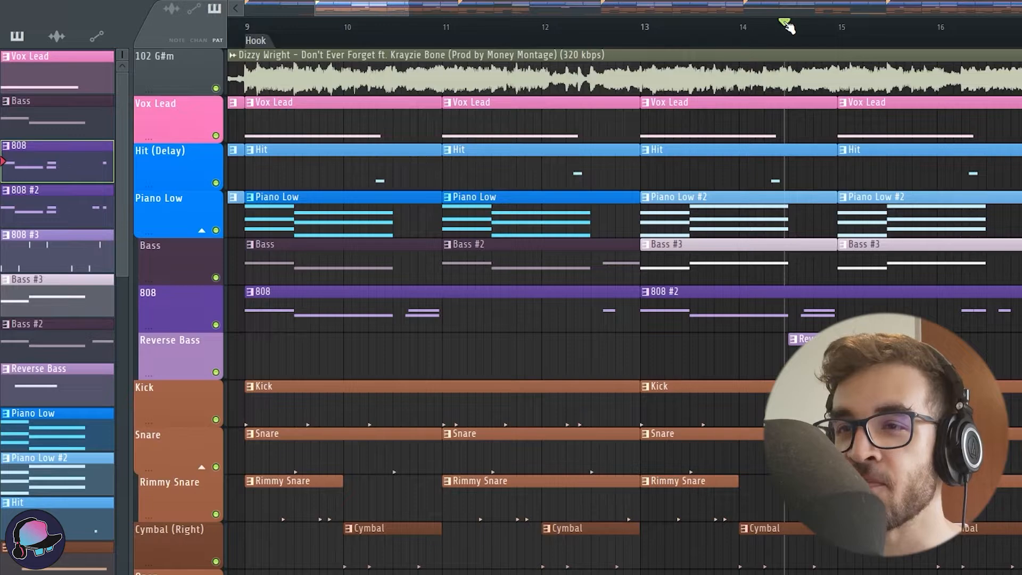
pyautogui.scroll(-5, 813, 126)
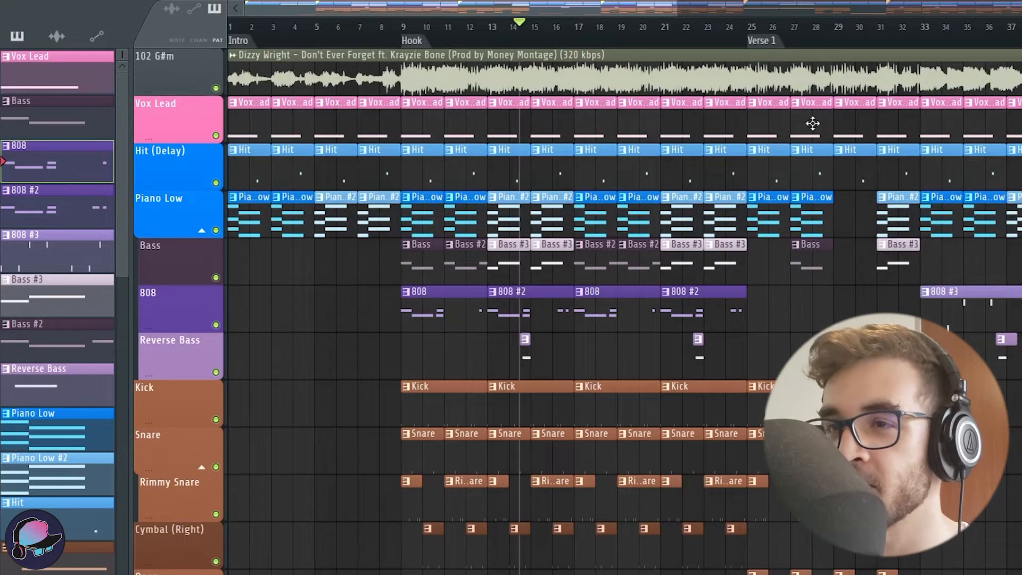
pyautogui.scroll(-3, 352, 162)
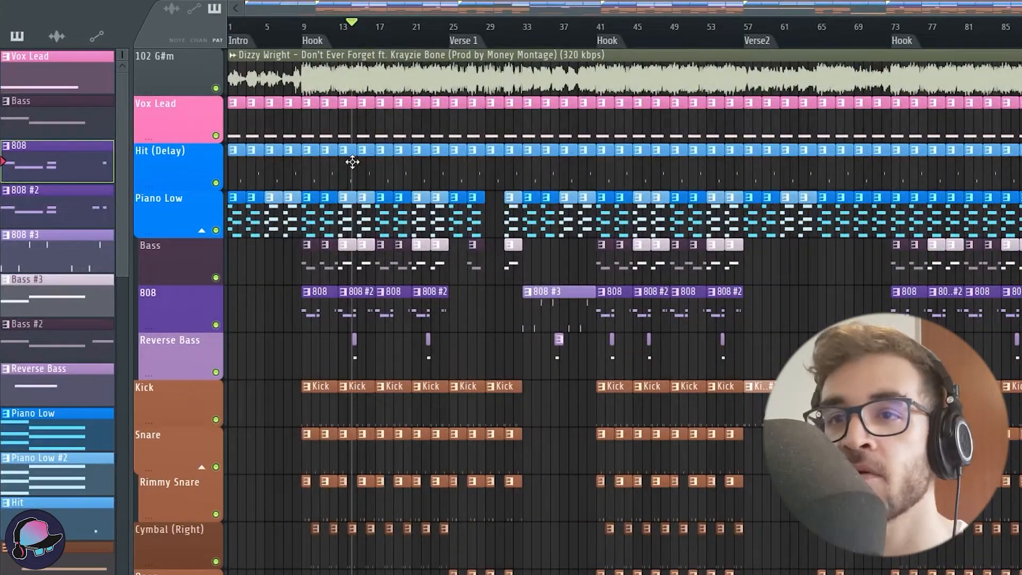
pyautogui.scroll(3, 375, 280)
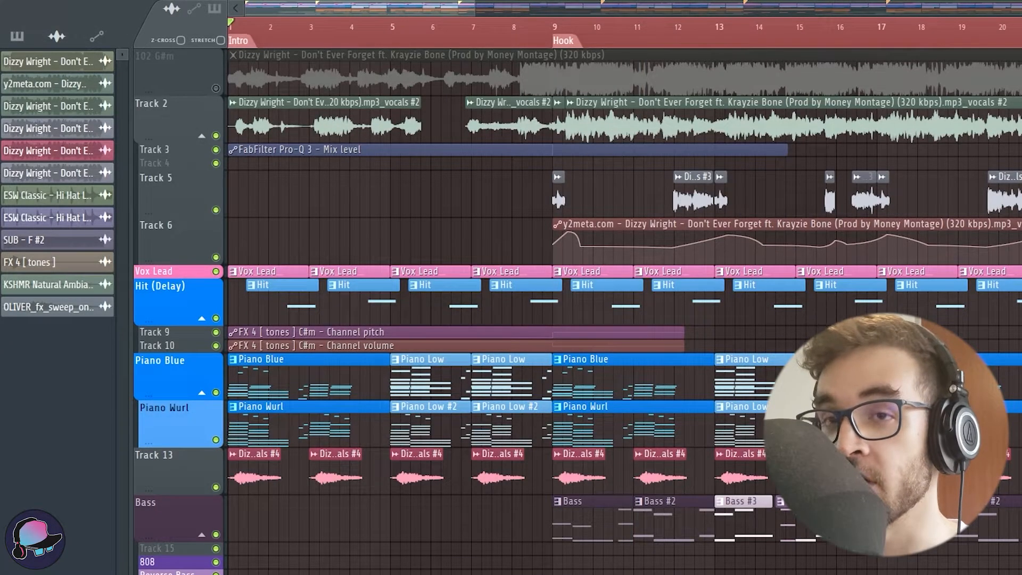
# - Solo the Track 2 vocals and play them from about bar 8, leading into the first Hook
pyautogui.scroll(-2, 630, 354)
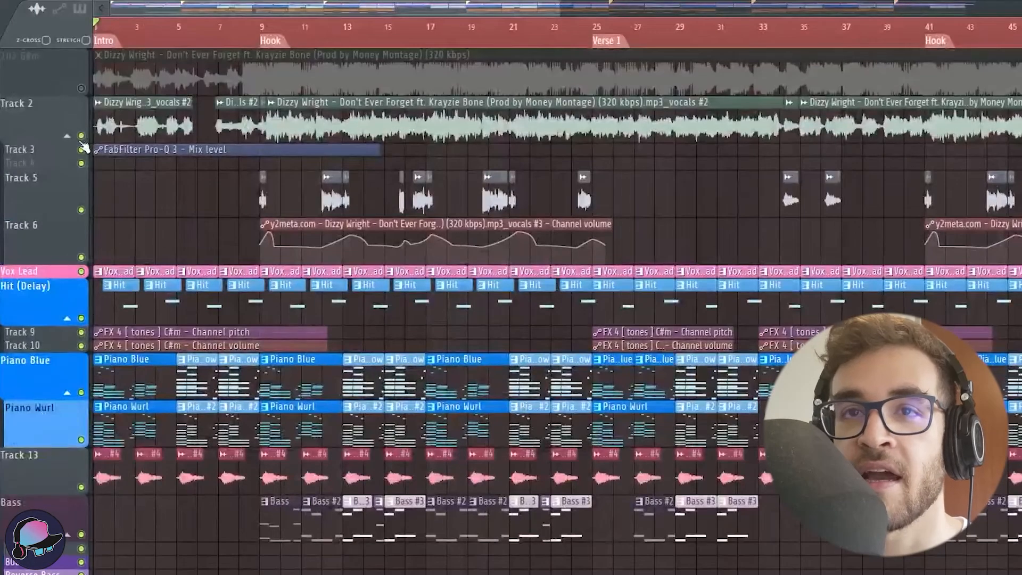
pyautogui.rightClick(81, 135)
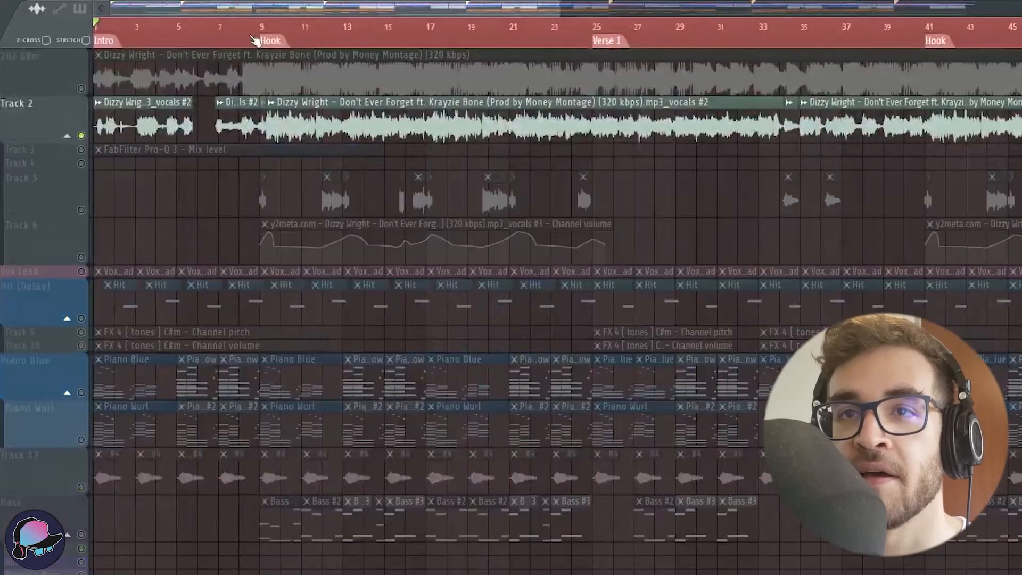
pyautogui.click(241, 41)
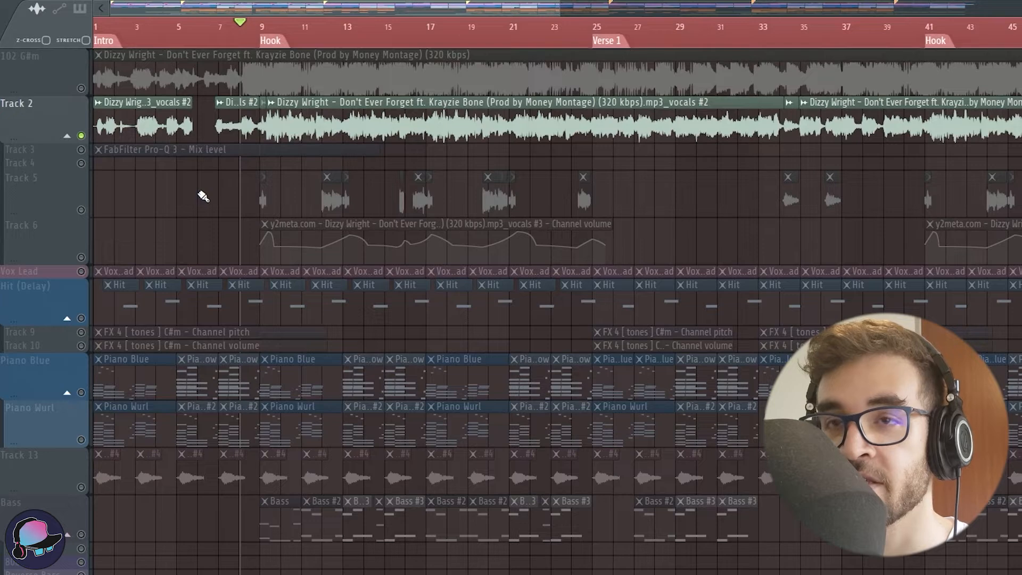
pyautogui.press('space')
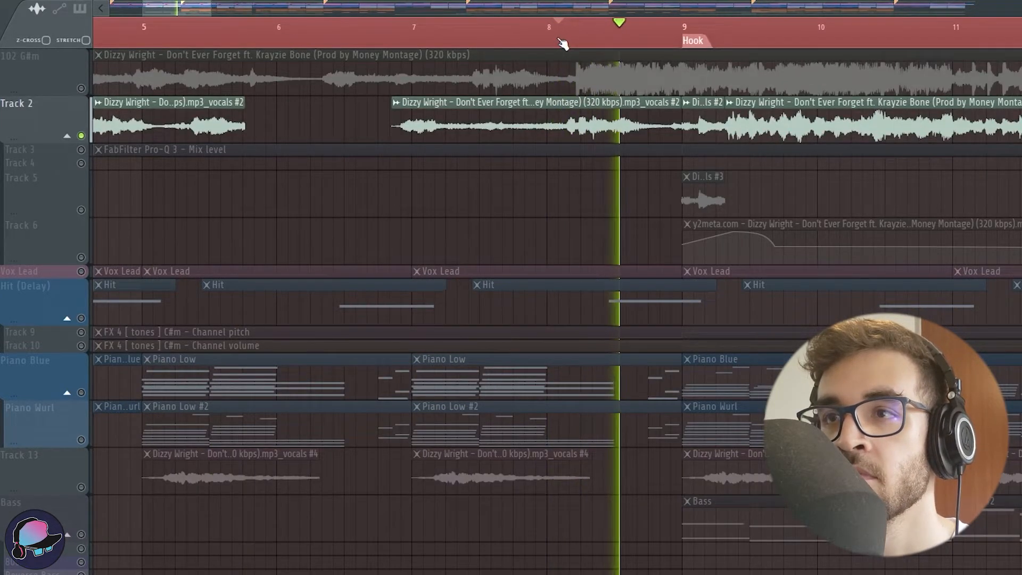
pyautogui.press('space')
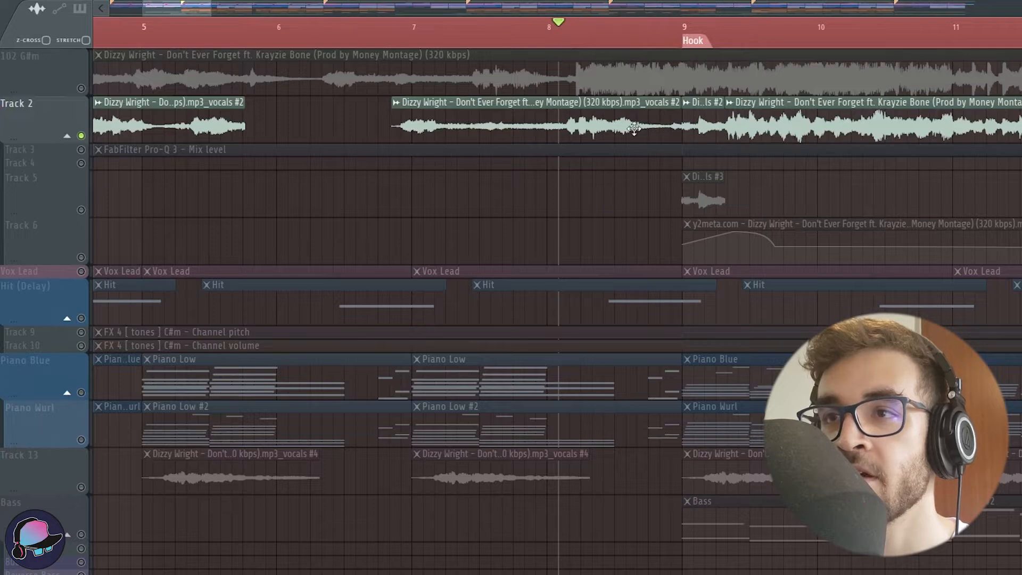
# - Play the soloed Riser FX sweep from the start of its clip, just before bar 8
pyautogui.scroll(-10, 628, 201)
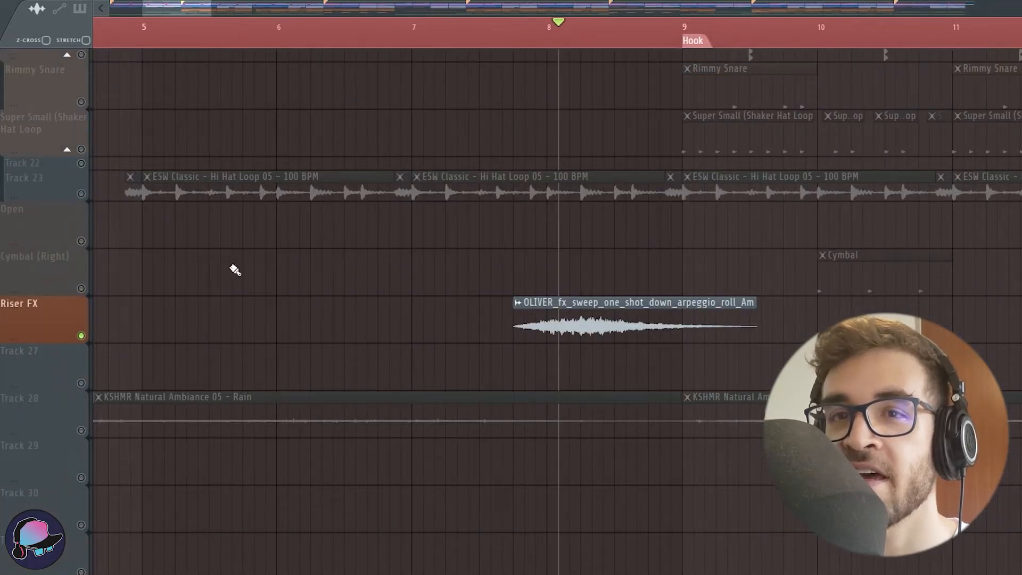
pyautogui.click(515, 37)
pyautogui.press('space')
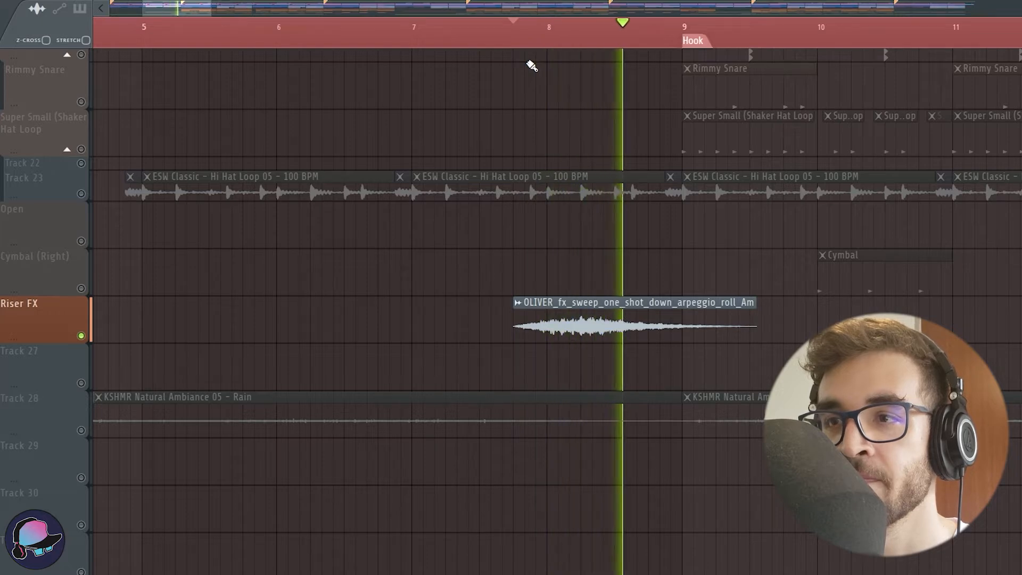
pyautogui.press('space')
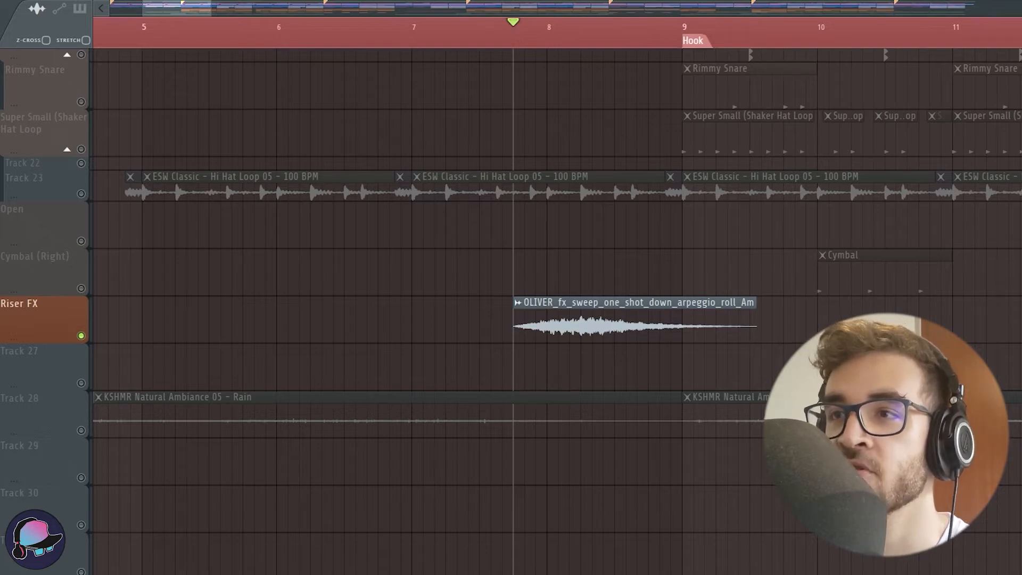
# - Place the playhead at bar 3 of the Intro and check the vocal channel's effect chain in the mixer
pyautogui.scroll(10, 516, 279)
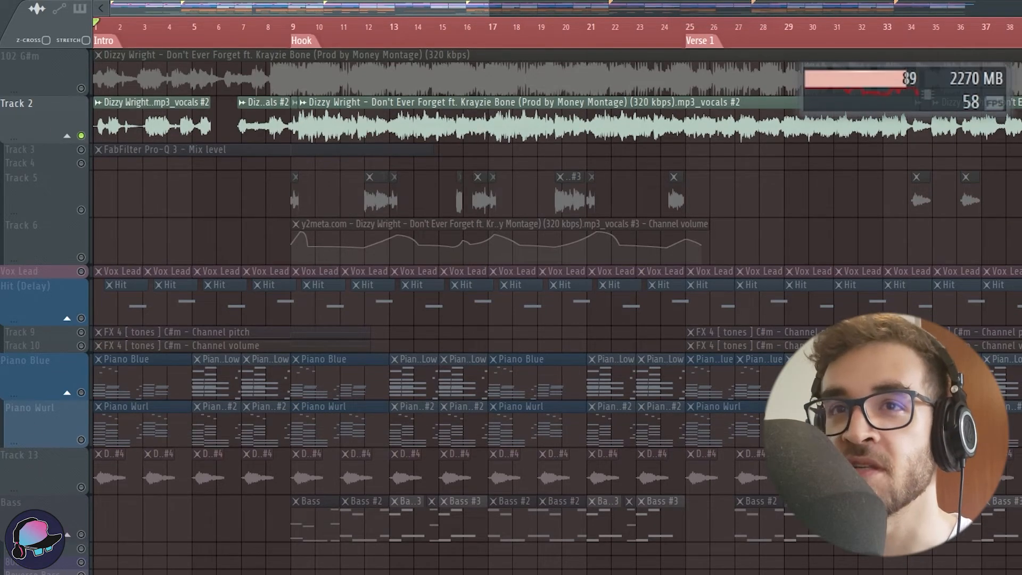
pyautogui.click(137, 25)
pyautogui.scroll(-10, 315, 498)
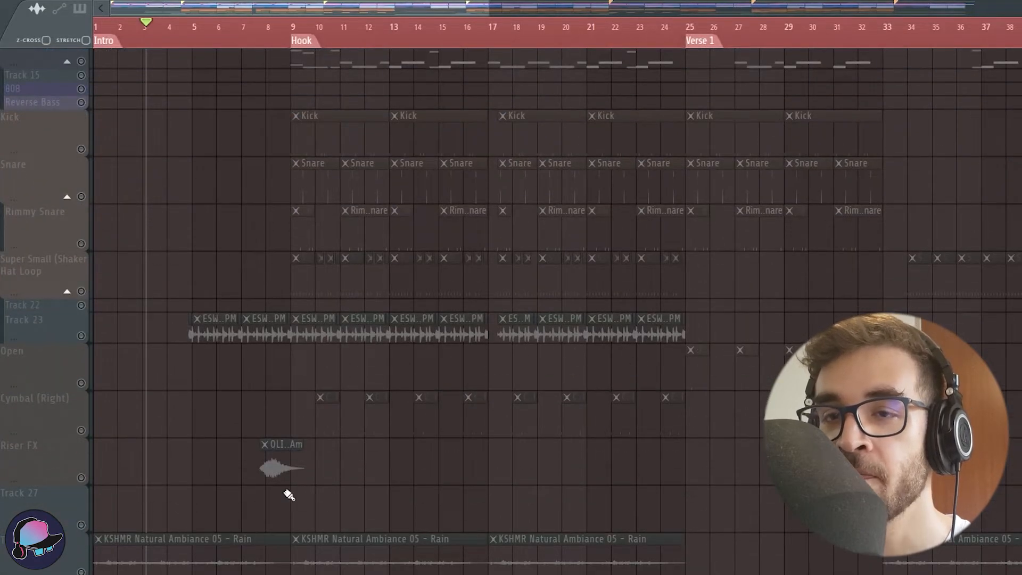
pyautogui.scroll(10, 290, 491)
pyautogui.press('F9')
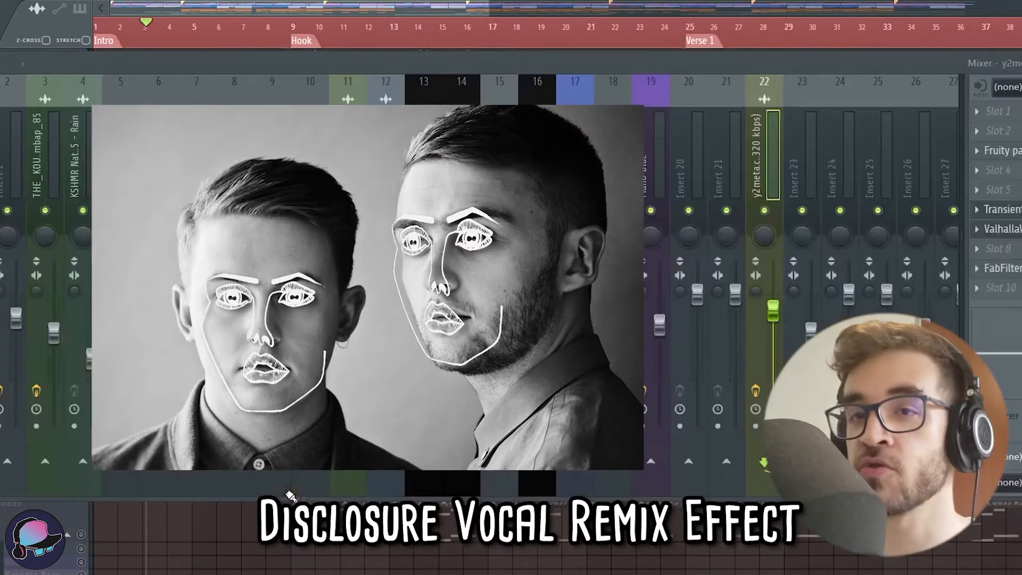
pyautogui.press('F9')
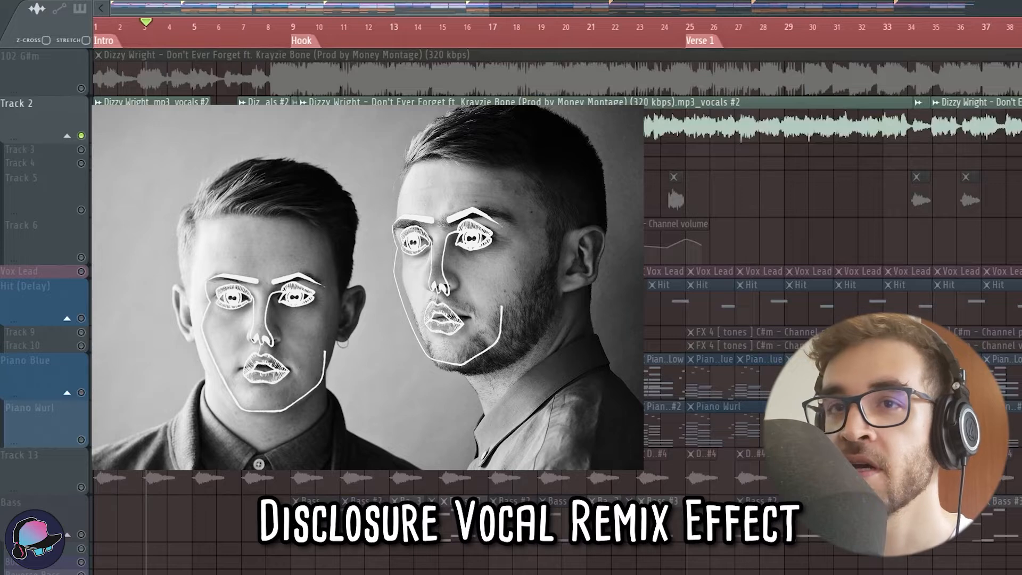
# - Play the soloed Track 2 vocals from bar 3, then the short passages starting midway through bars 2 and 4
pyautogui.press('space')
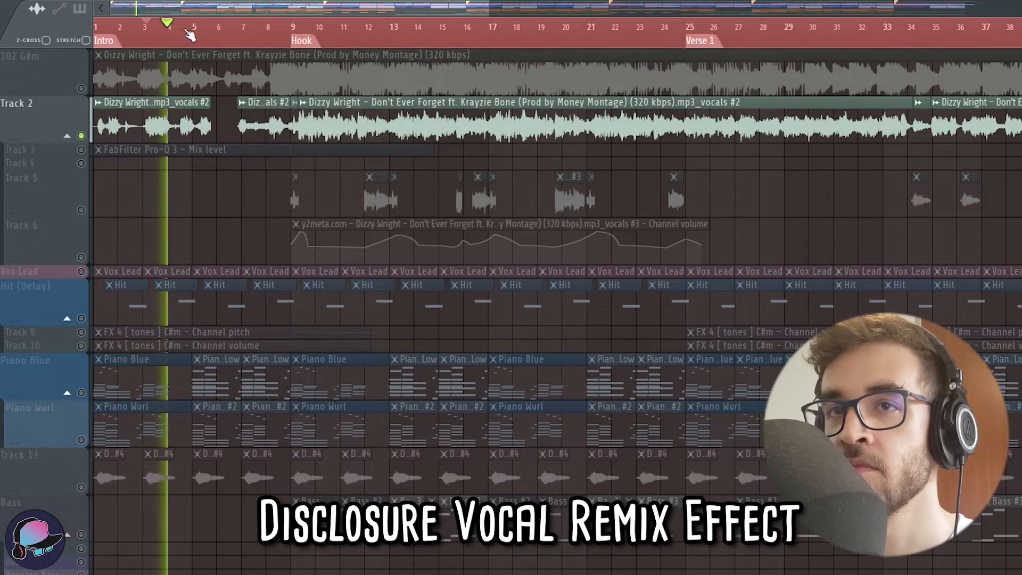
pyautogui.press('space')
pyautogui.scroll(5, 252, 199)
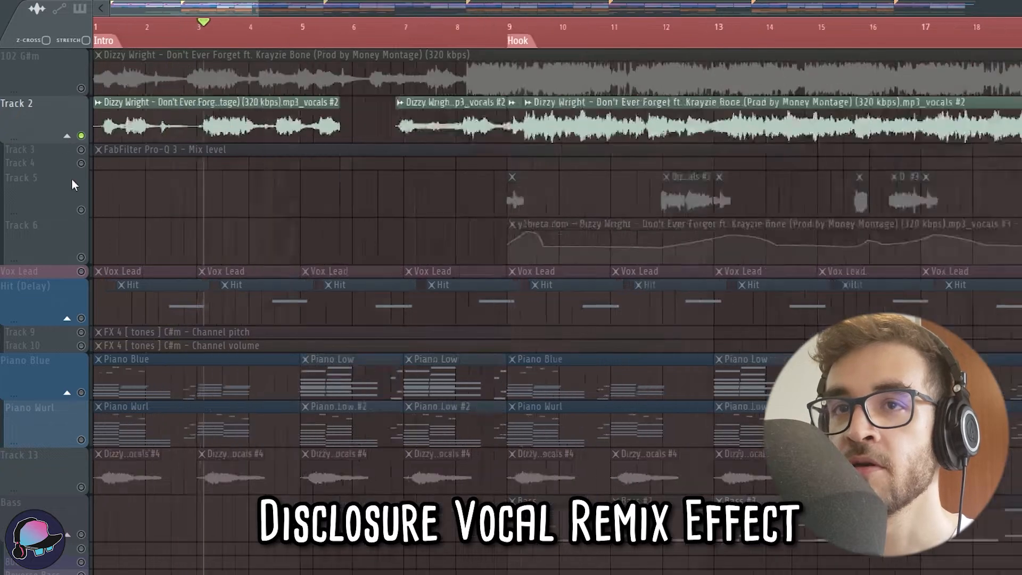
pyautogui.scroll(2, 251, 199)
pyautogui.click(321, 41)
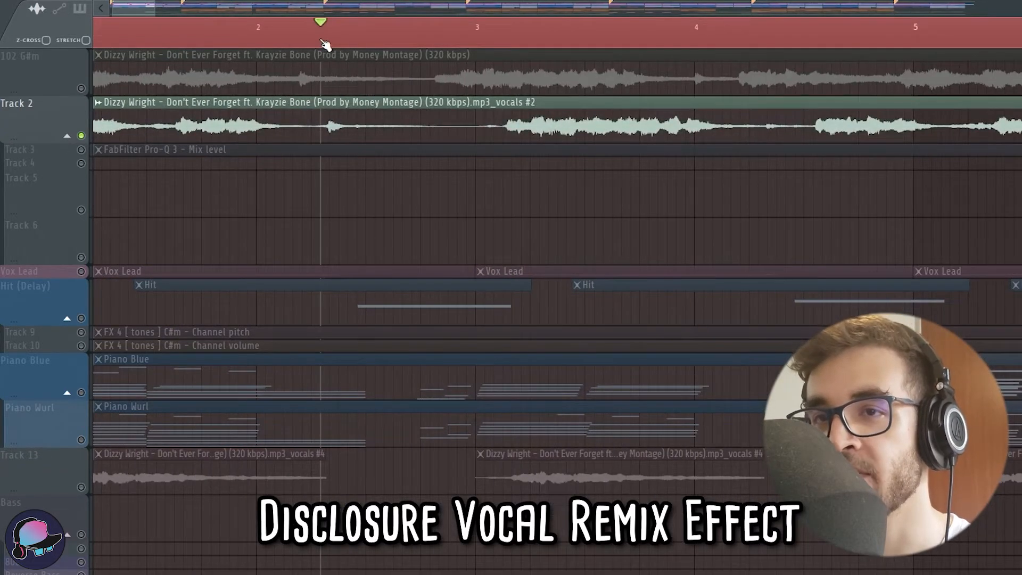
pyautogui.press('space')
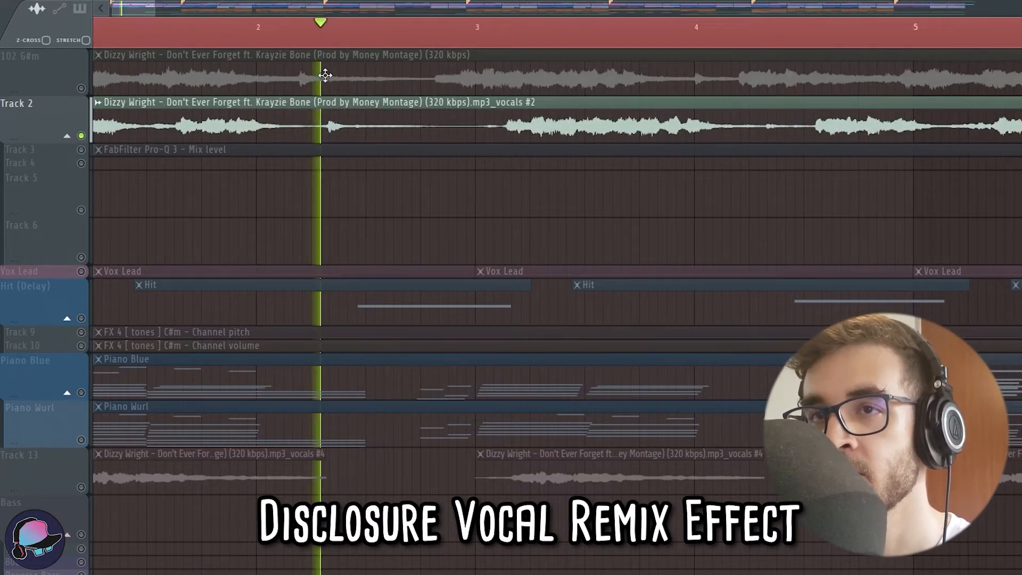
pyautogui.press('space')
pyautogui.click(750, 28)
pyautogui.press('space')
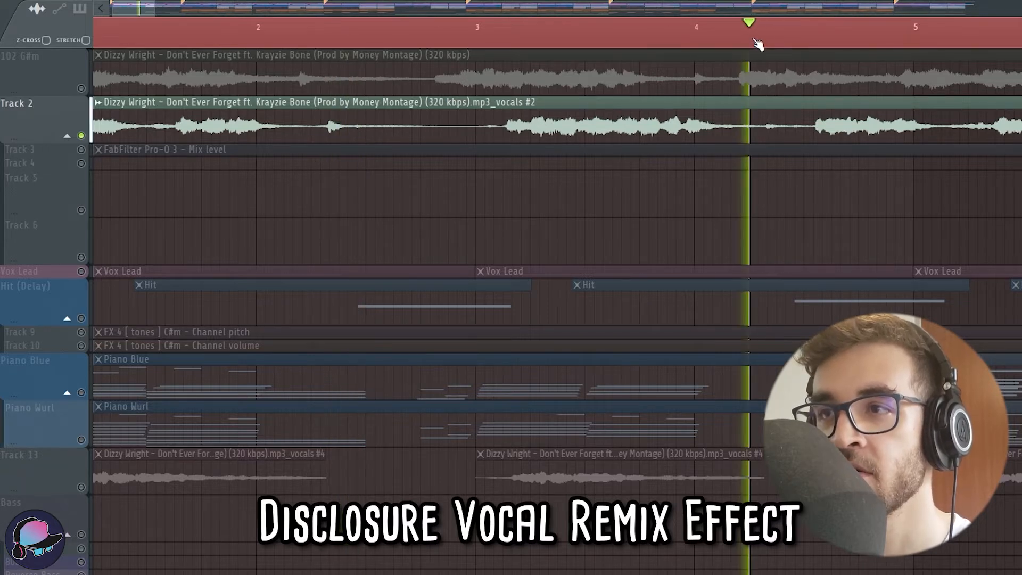
pyautogui.press('space')
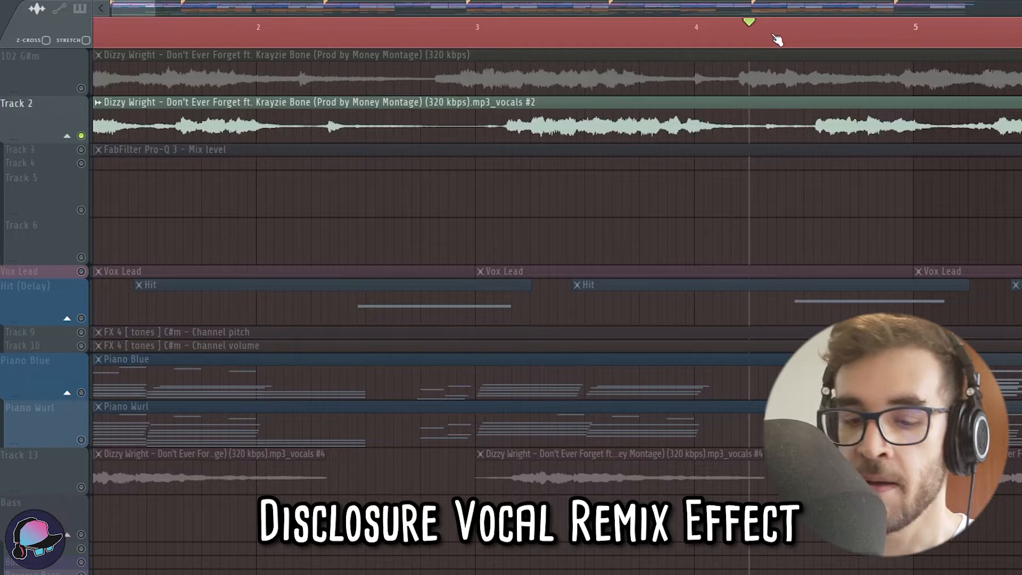
# - Inspect the Transient Processor on the vocal's mixer insert 22 alongside the soloed Track 2 waveform, and close the plugin
pyautogui.press('F9')
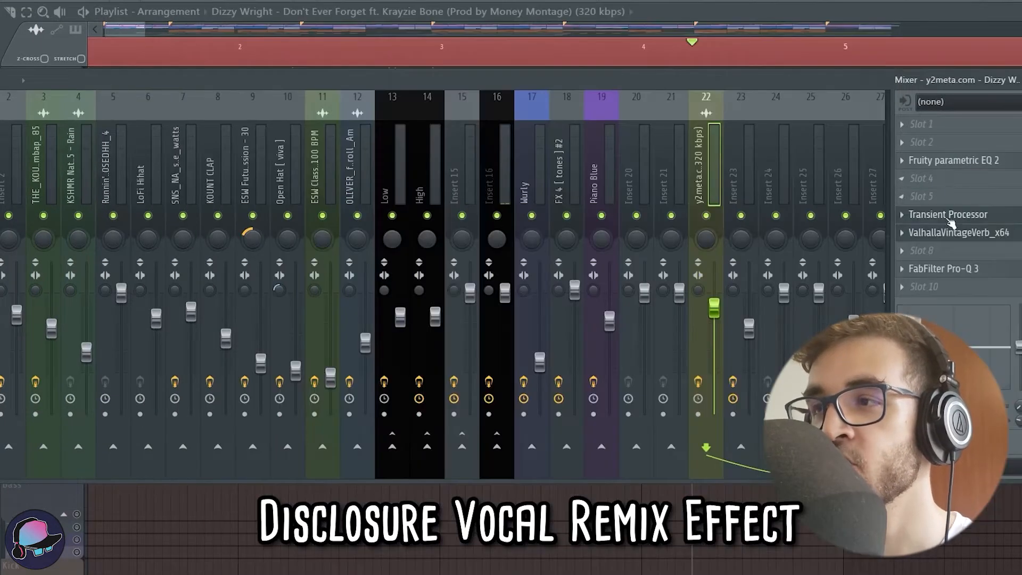
pyautogui.click(949, 216)
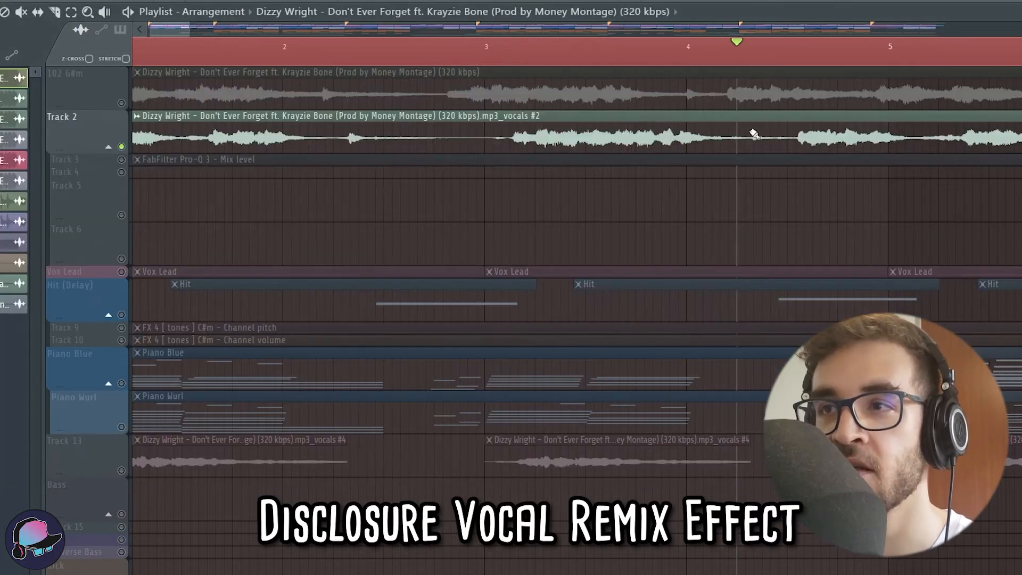
pyautogui.scroll(-3, 754, 133)
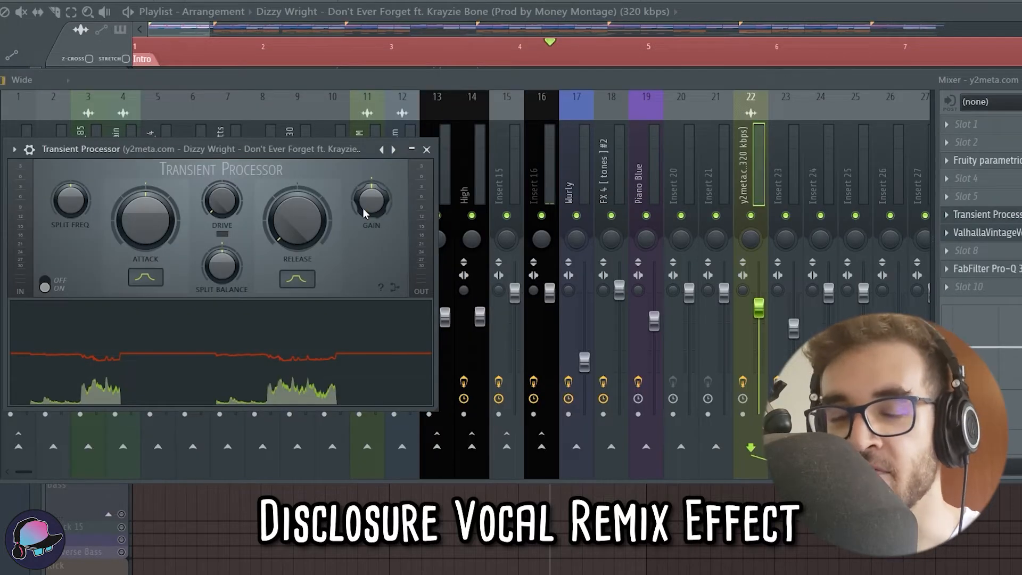
pyautogui.click(426, 149)
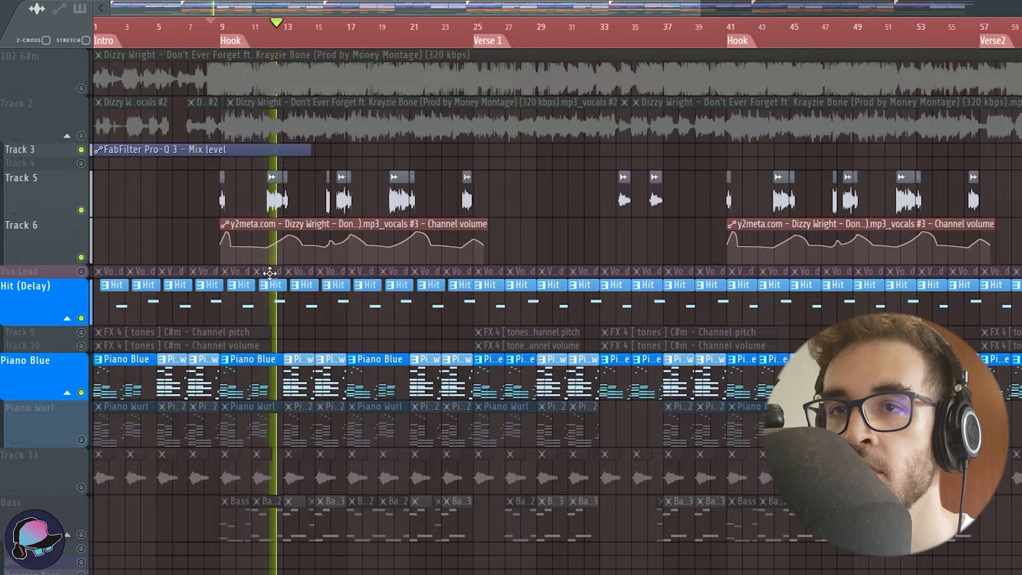
# - Jump playback to about bar 20, and open the Piano Blue chord notes to examine them with their Kontakt instrument
pyautogui.click(390, 31)
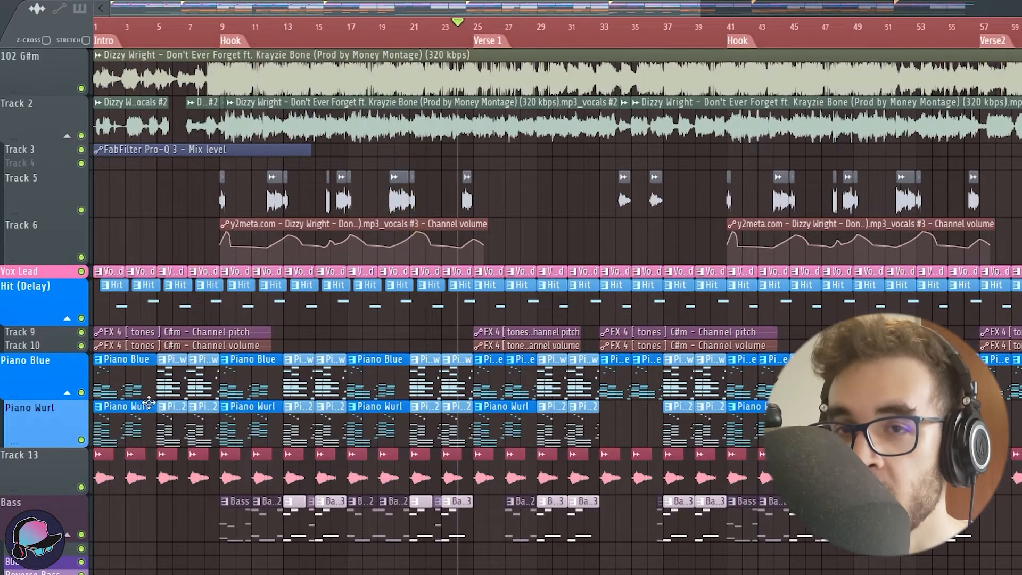
pyautogui.doubleClick(149, 403)
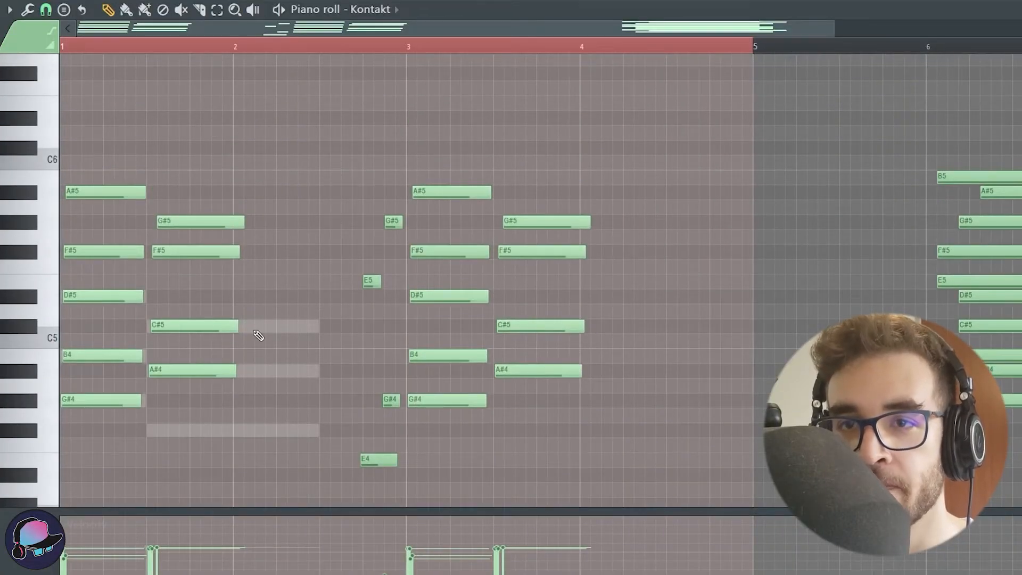
pyautogui.scroll(-3, 384, 306)
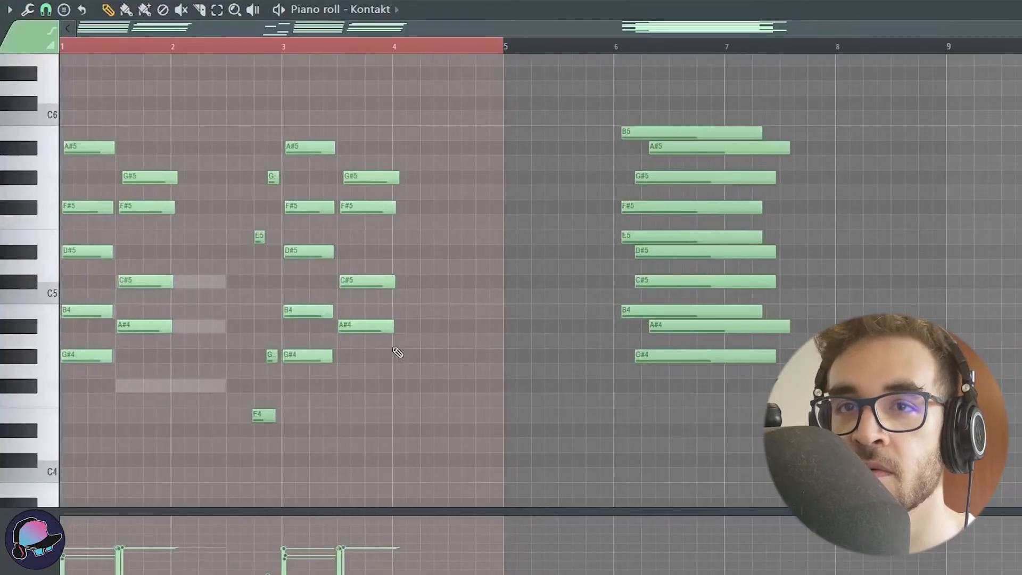
pyautogui.scroll(-5, 397, 351)
pyautogui.scroll(2, 202, 240)
pyautogui.scroll(-1, 118, 303)
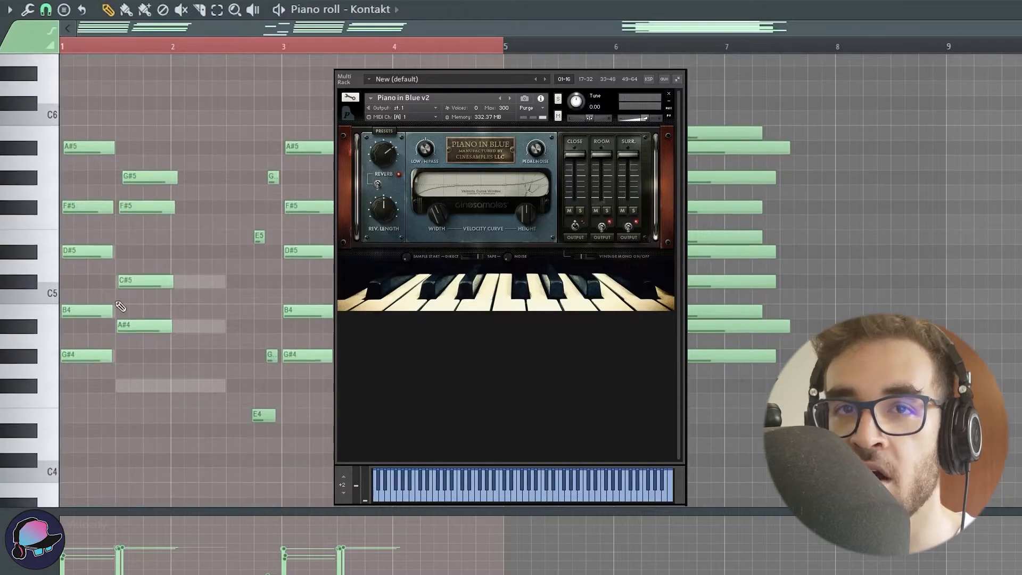
pyautogui.press('Escape')
# - View the Piano Wurl notes and Wurli V instrument, and return to the Kontakt chords to examine their staggered note starts
pyautogui.press('F6')
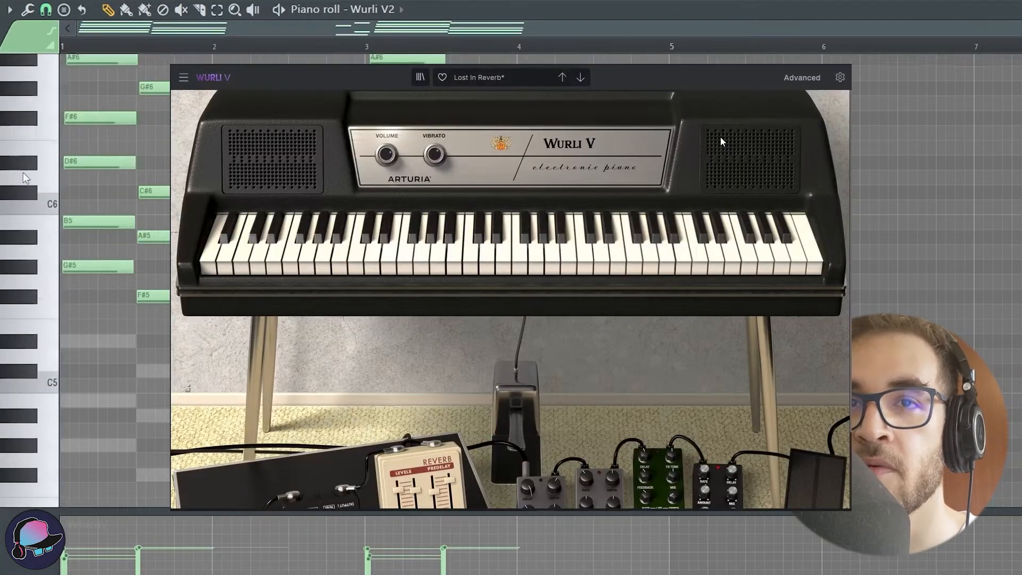
pyautogui.scroll(2, 31, 304)
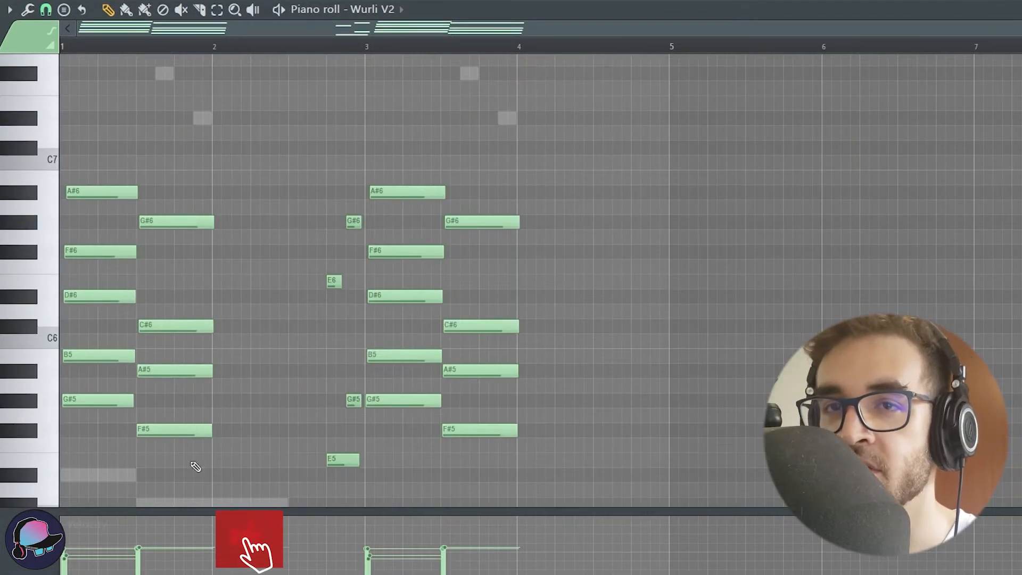
pyautogui.press('F5')
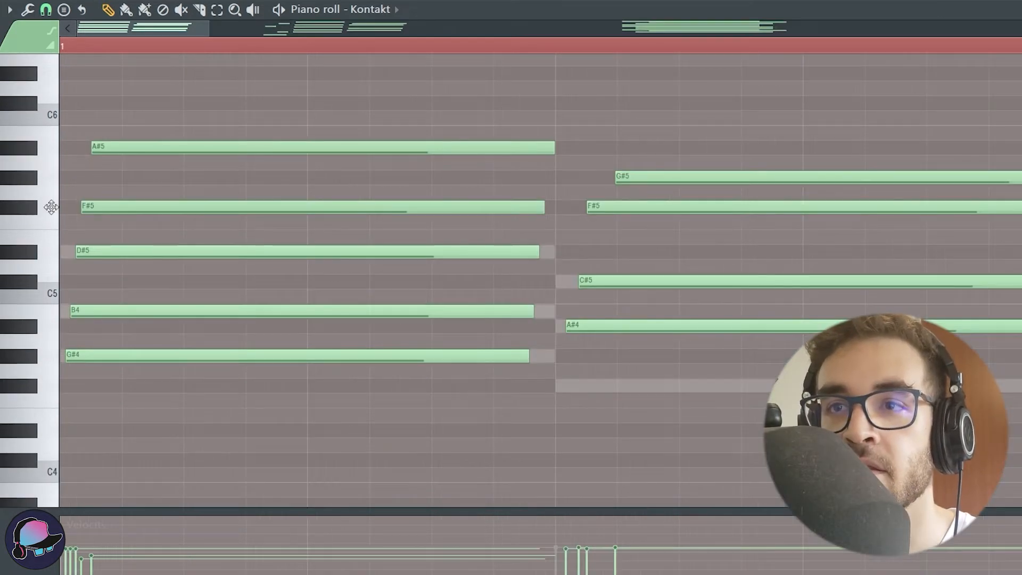
pyautogui.scroll(-5, 612, 312)
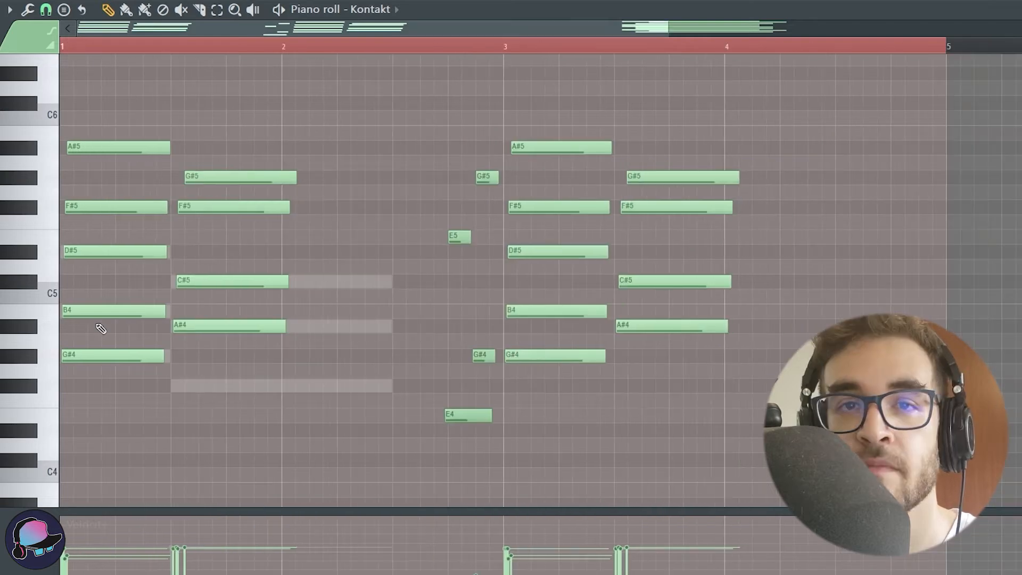
pyautogui.scroll(5, 107, 125)
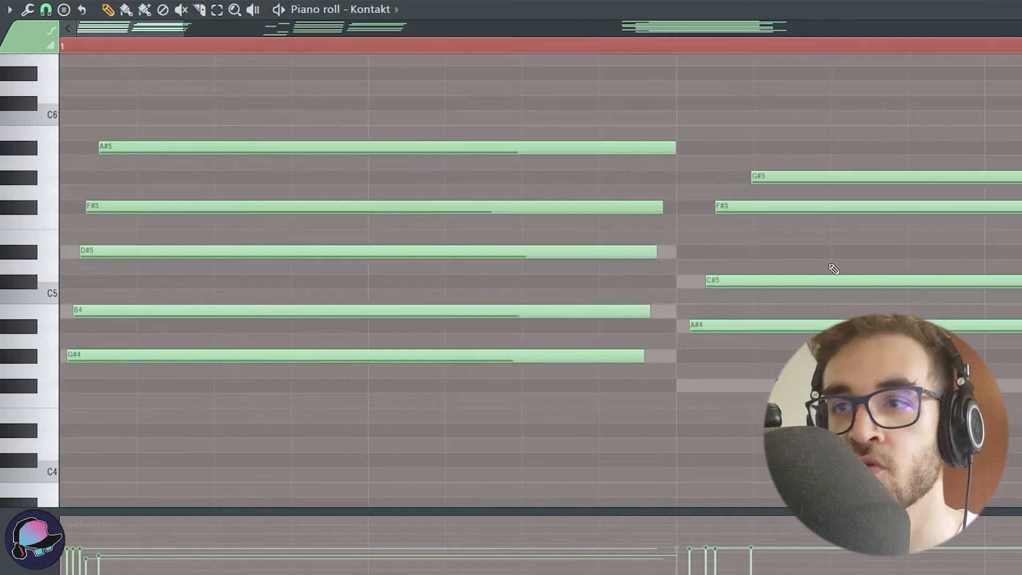
pyautogui.scroll(-5, 416, 304)
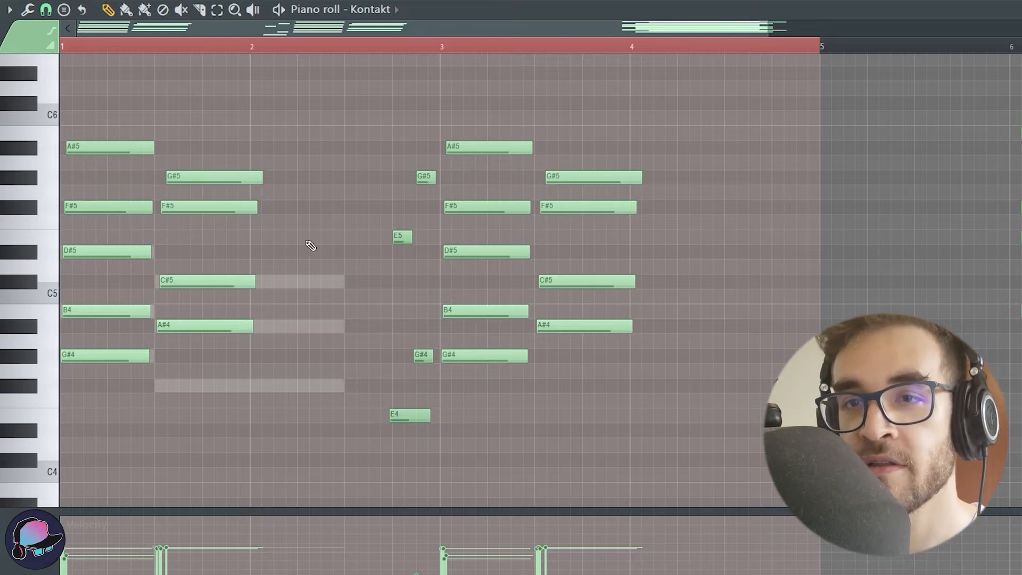
# - Open Patcher on mixer Insert 16, pick its Humanizer preset and close the plugin
pyautogui.press('F9')
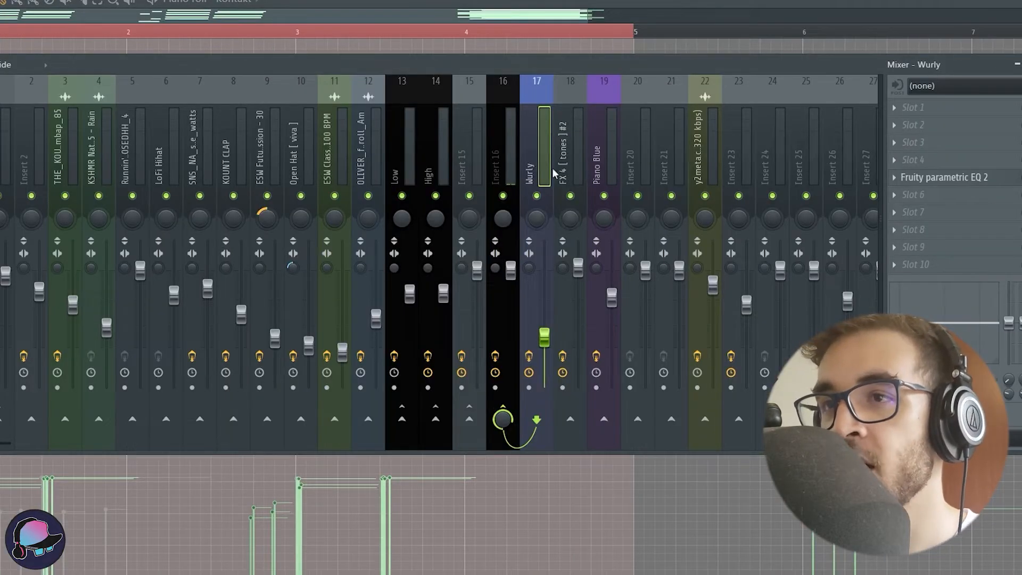
pyautogui.click(513, 148)
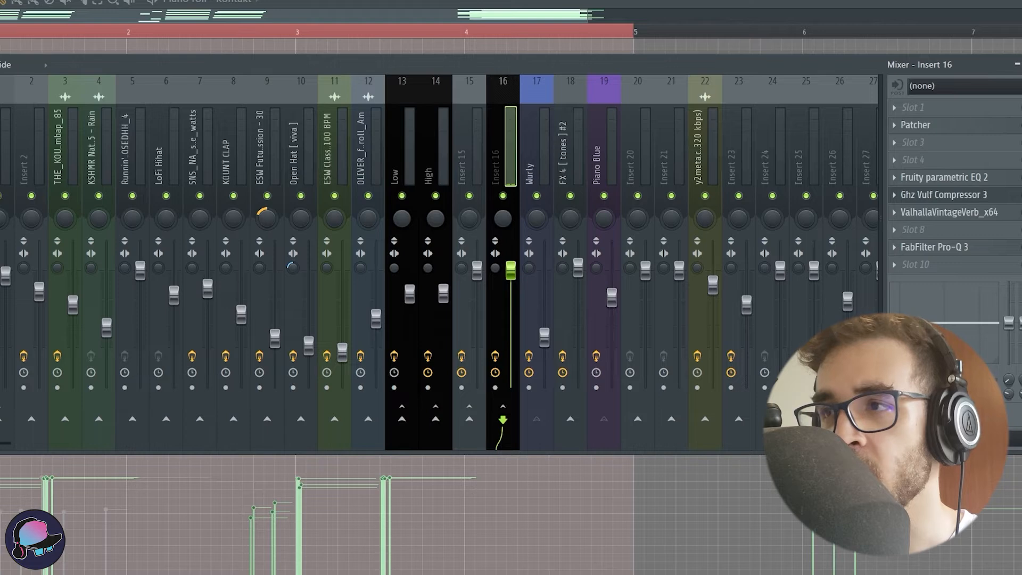
pyautogui.click(917, 125)
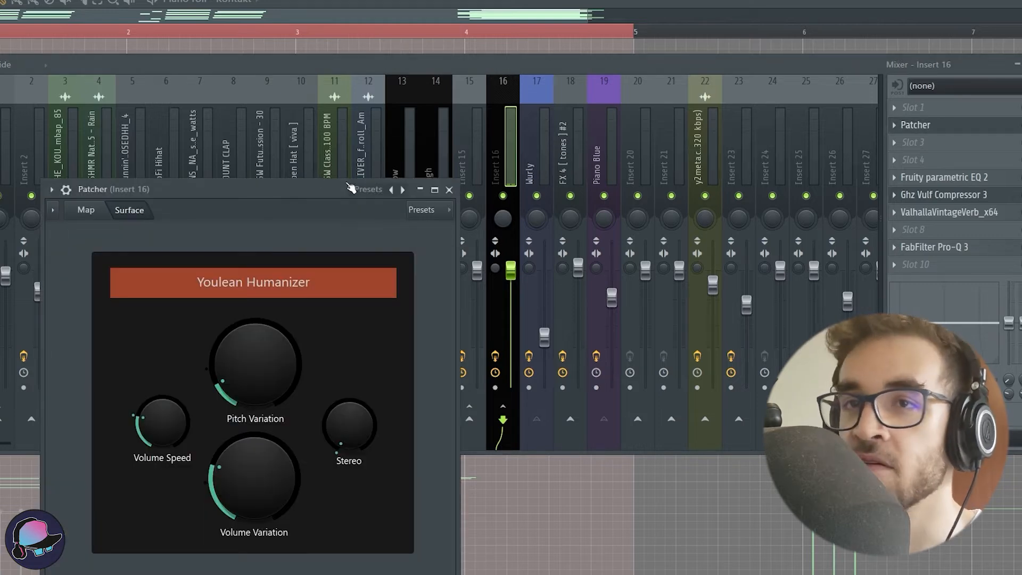
pyautogui.moveTo(306, 191); pyautogui.dragTo(764, 23)
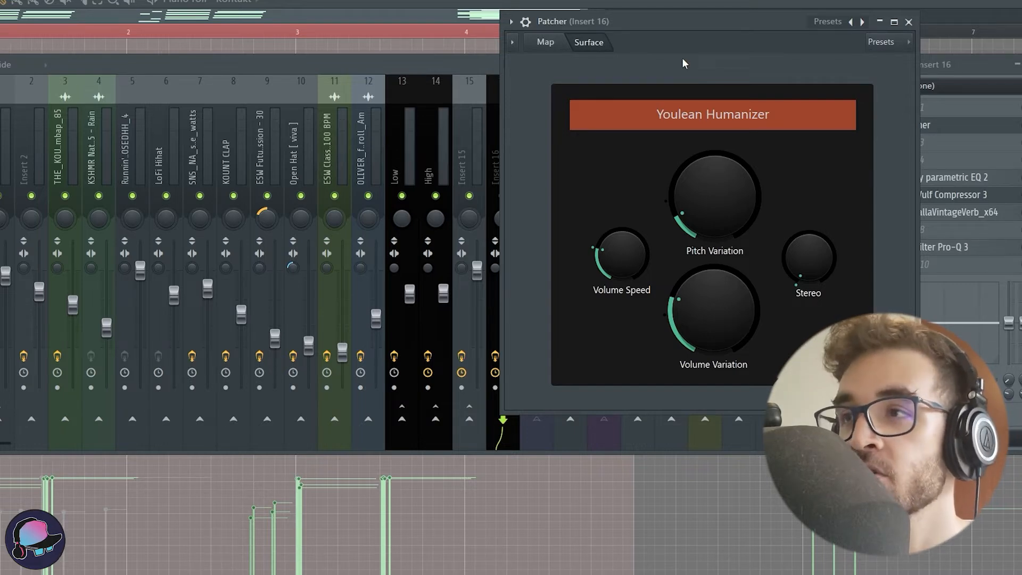
pyautogui.click(882, 41)
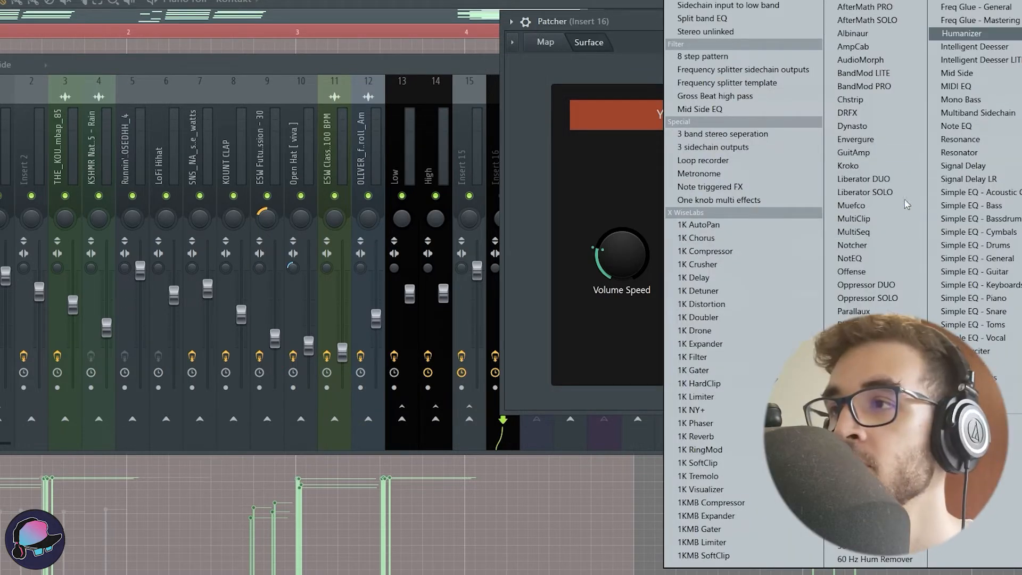
pyautogui.click(961, 33)
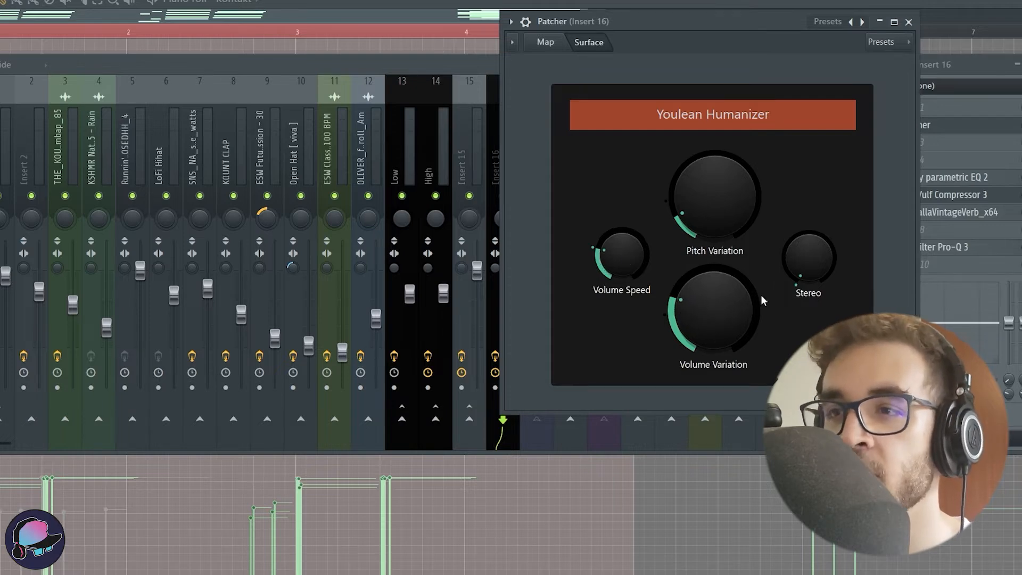
pyautogui.click(909, 22)
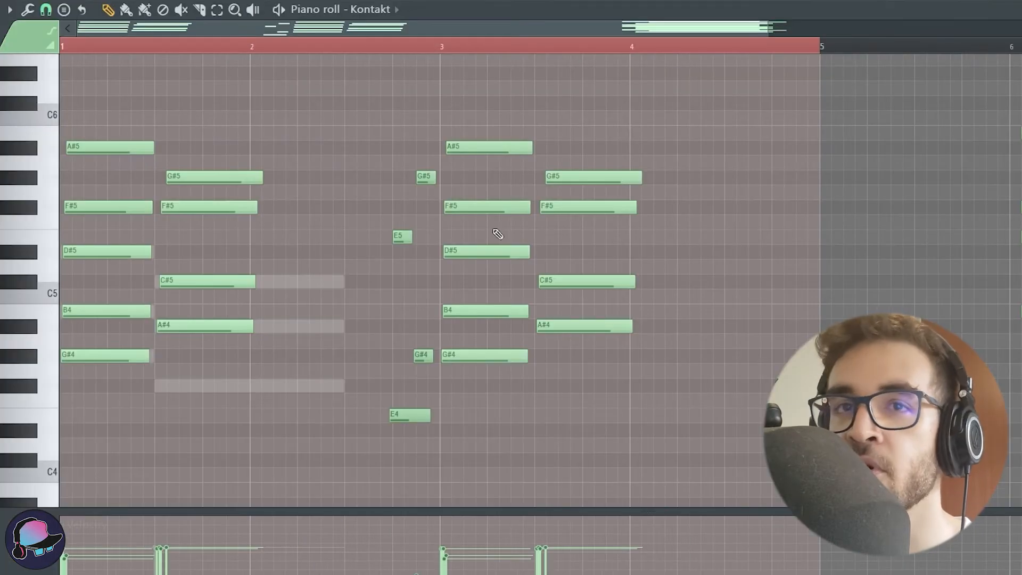
# - Select the Piano Blue notes from just before bar 3 through bar 4 to point them out, and clear the selection
pyautogui.scroll(-3, 612, 347)
pyautogui.scroll(3, 192, 392)
pyautogui.scroll(-3, 104, 388)
pyautogui.scroll(3, 104, 387)
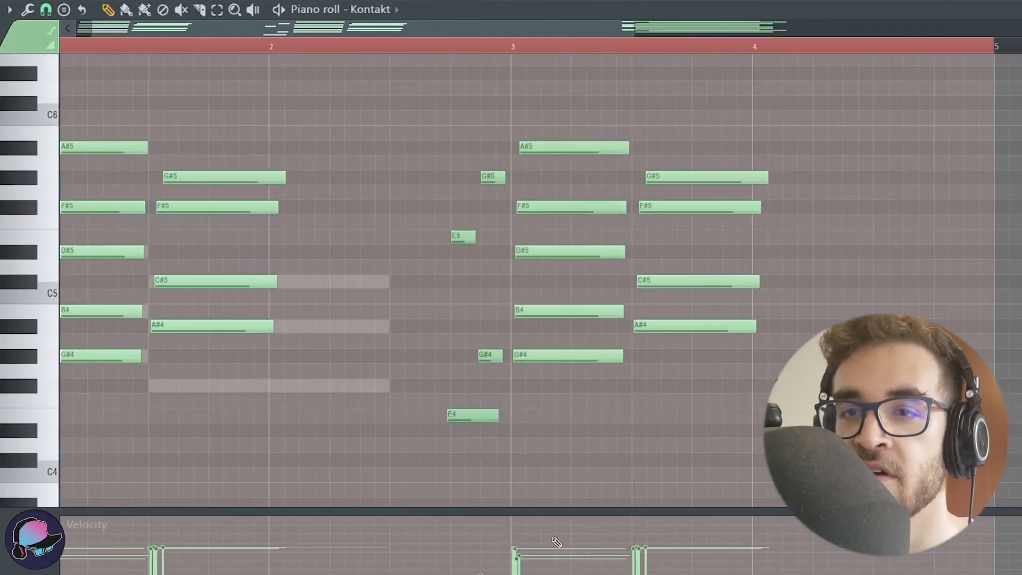
pyautogui.moveTo(797, 386); pyautogui.dragTo(442, 71)
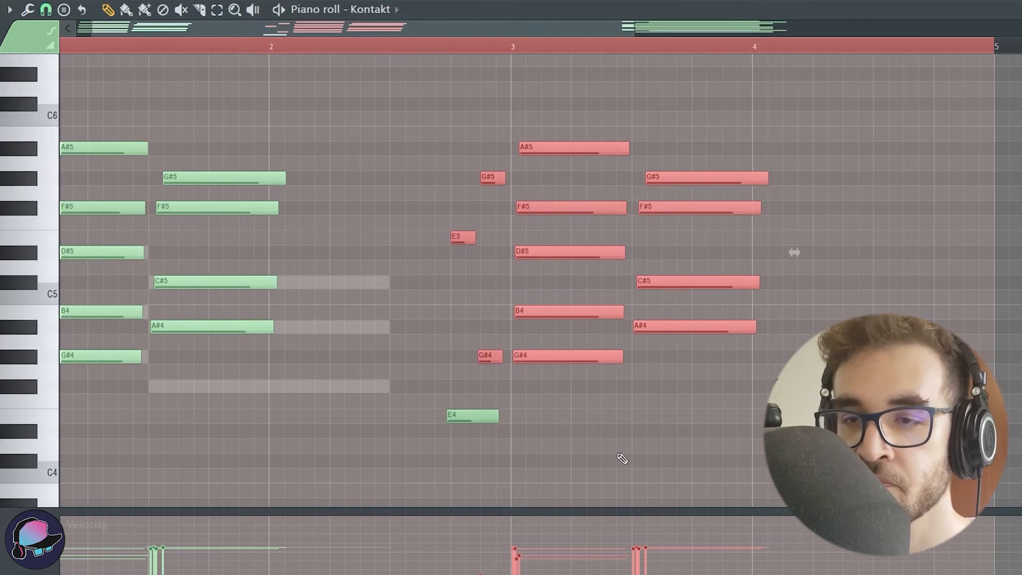
pyautogui.hotkey('ctrl', 'd')
pyautogui.scroll(-3, 399, 282)
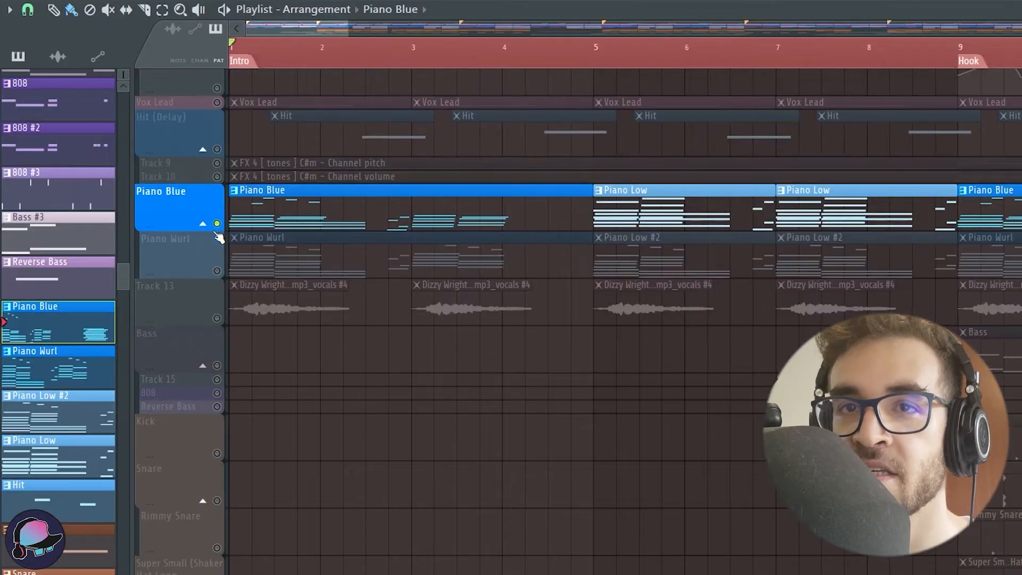
# - Unmute Piano Wurl, the FX 4 pitch and volume automation on Tracks 9 and 10, and the FabFilter automation on Track 3
pyautogui.click(218, 272)
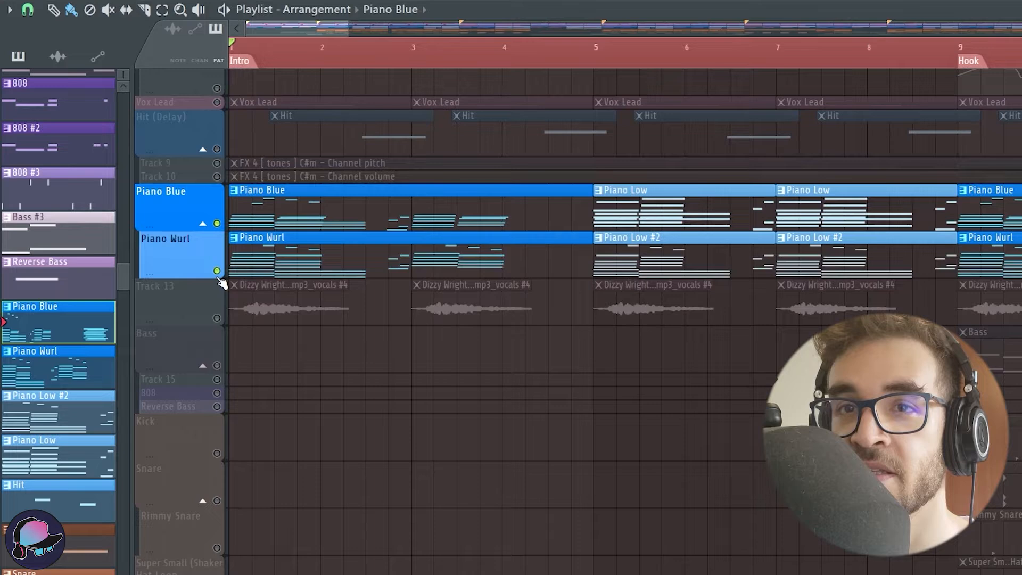
pyautogui.scroll(2, 217, 274)
pyautogui.click(217, 272)
pyautogui.click(217, 258)
pyautogui.scroll(2, 231, 194)
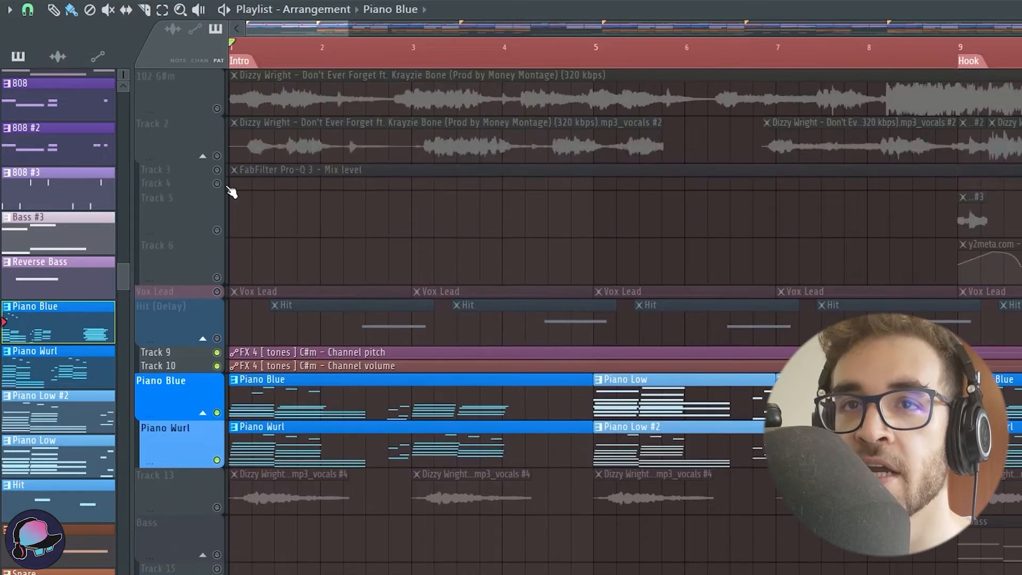
pyautogui.click(218, 170)
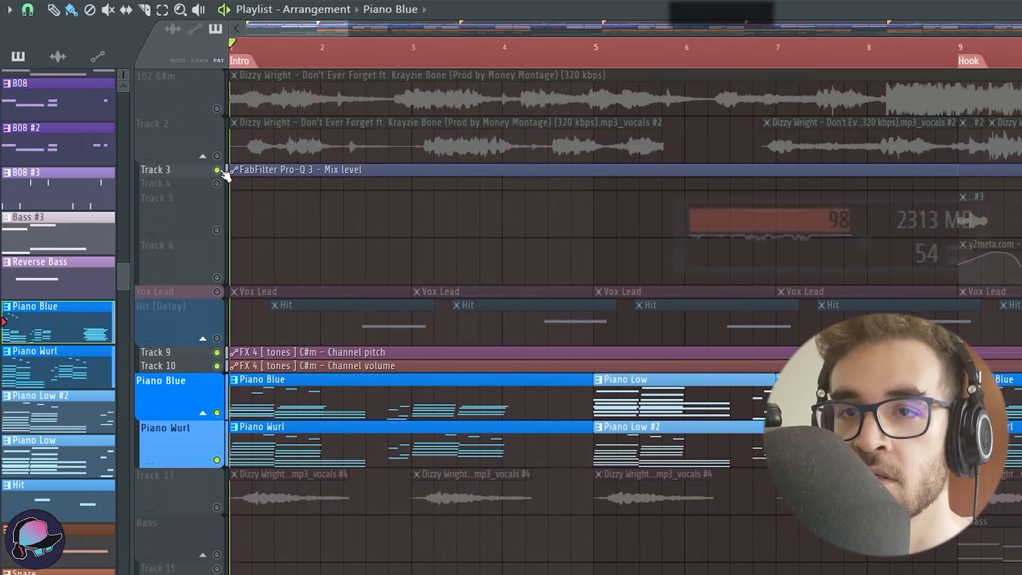
# - Play both pianos from the start of the Intro and mute the Piano Blue track
pyautogui.press('space')
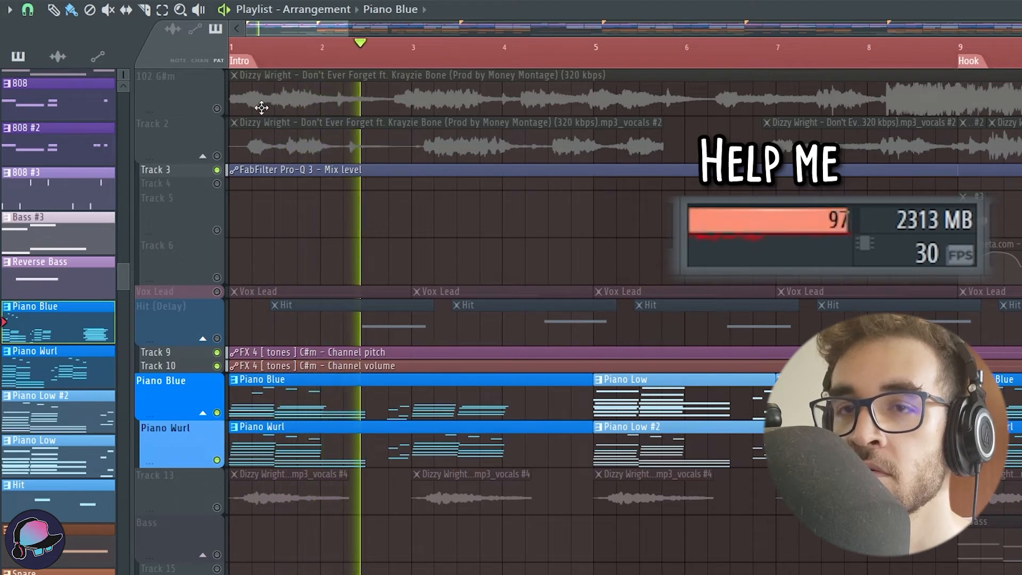
pyautogui.click(217, 413)
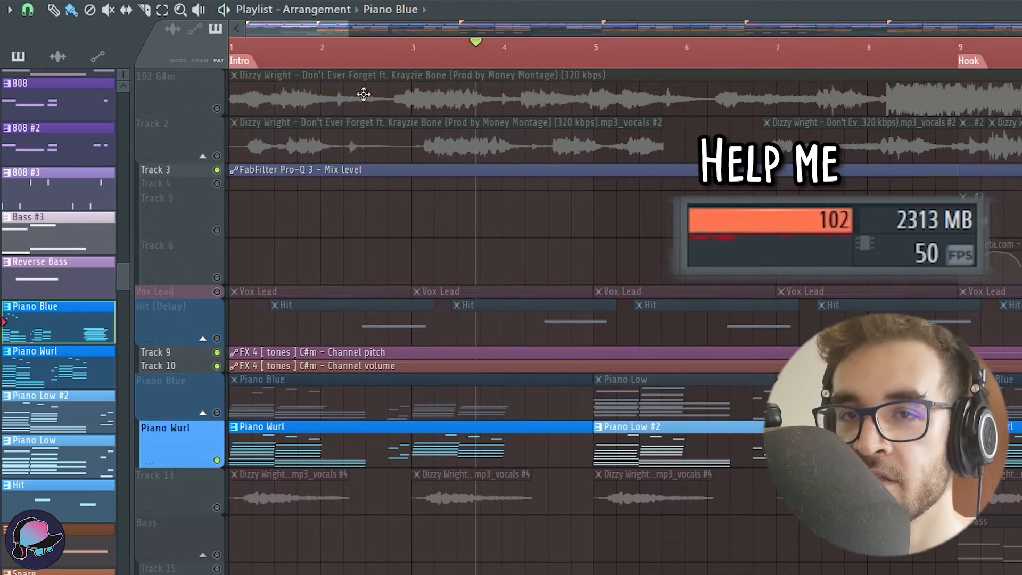
# - Play the Piano Wurl part on its own from the Intro and unmute the Piano Blue track
pyautogui.moveTo(330, 60)
pyautogui.mouseDown()
pyautogui.moveTo(319, 64)
pyautogui.moveTo(327, 65)
pyautogui.mouseUp()
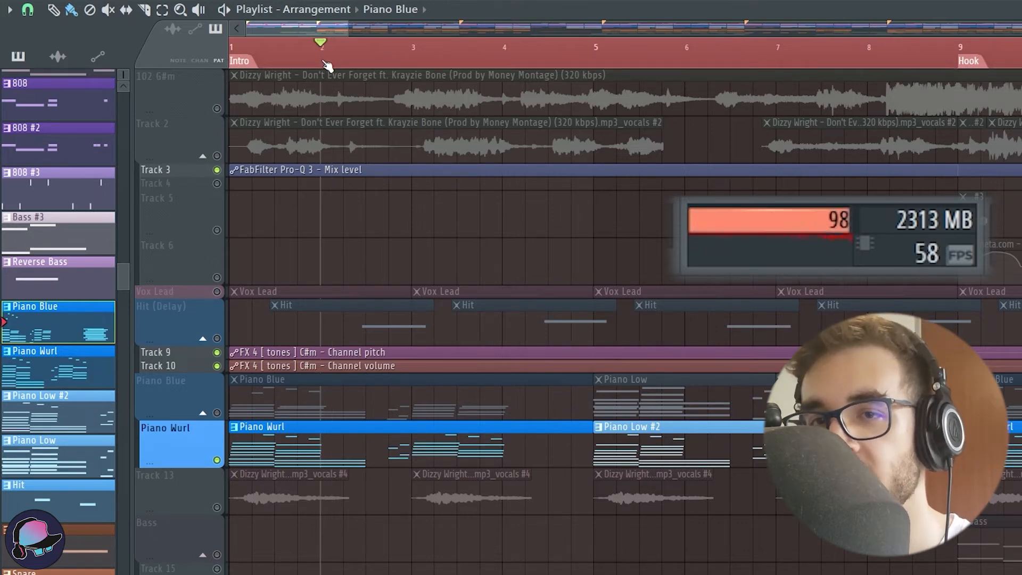
pyautogui.press('space')
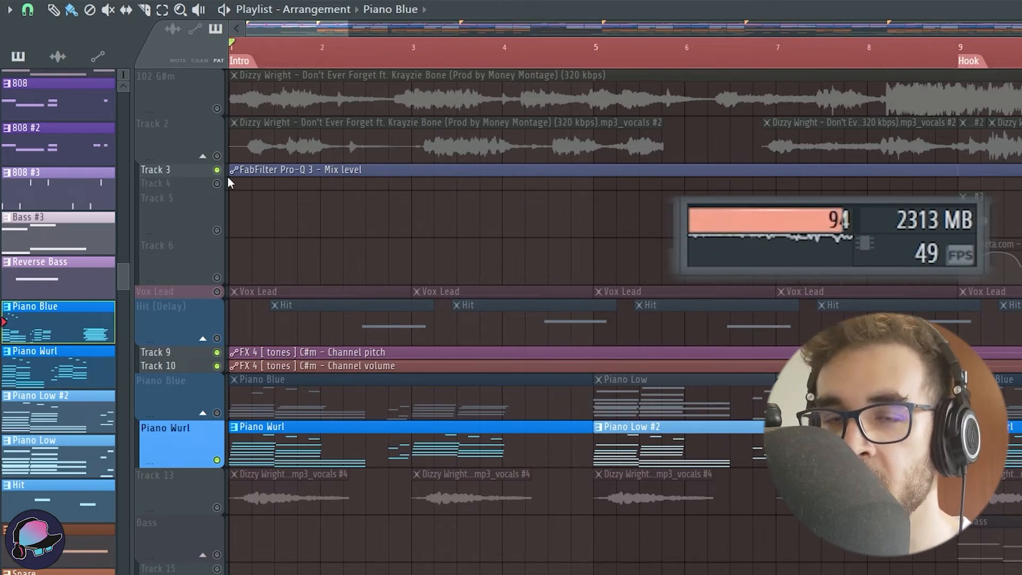
pyautogui.press('space')
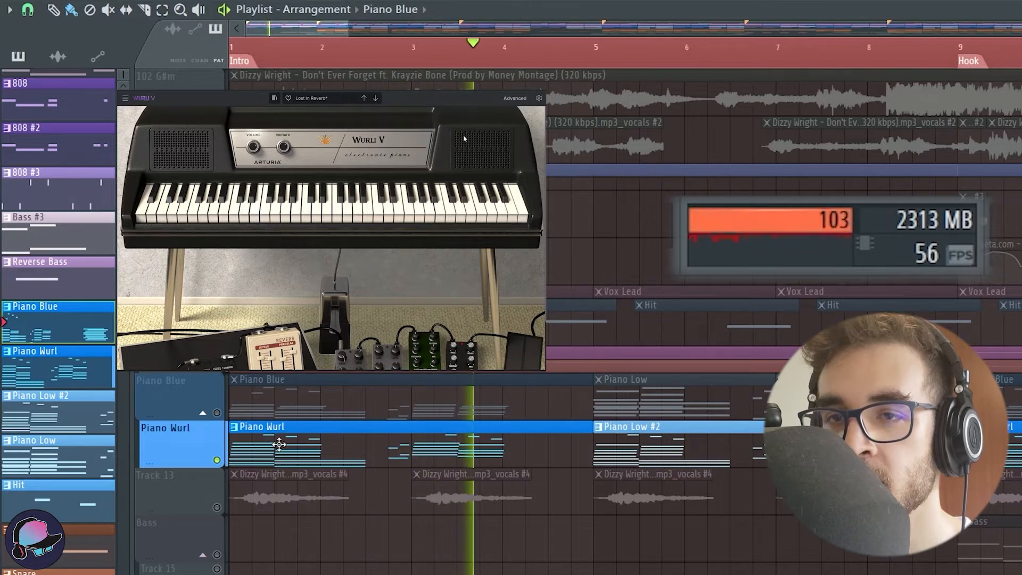
pyautogui.press('space')
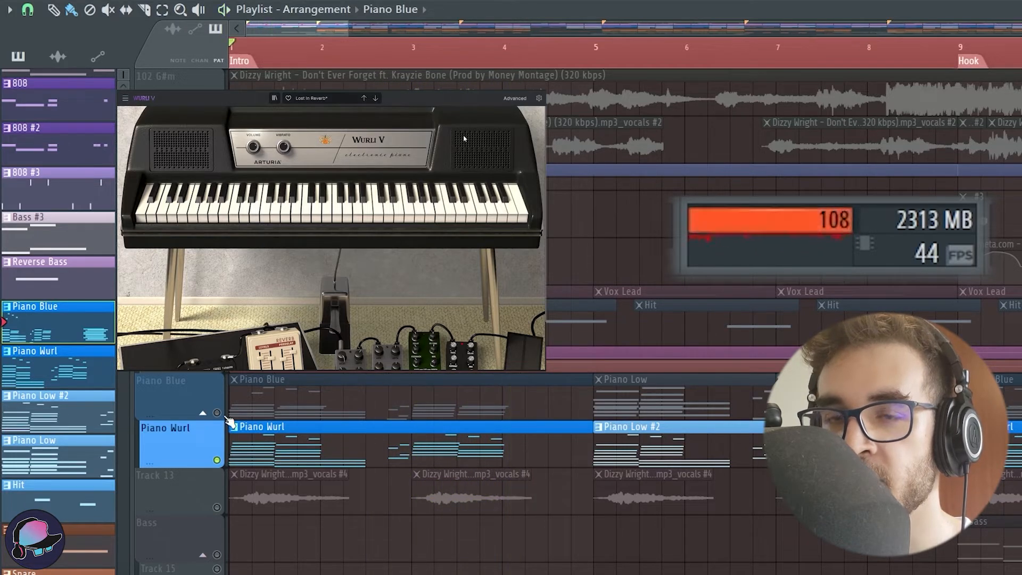
pyautogui.click(217, 413)
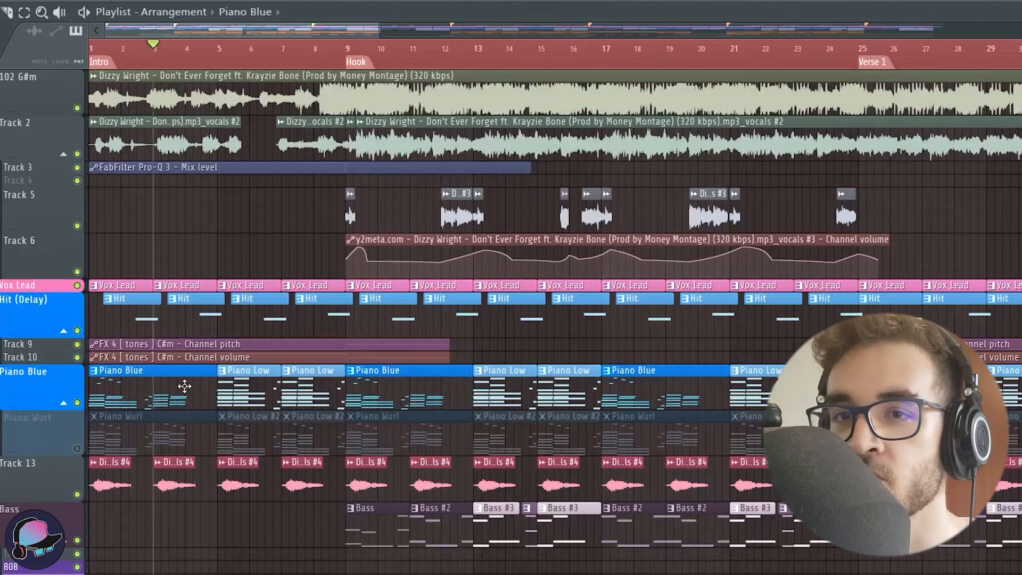
# - Collapse the FX 4 automation tracks grouped under the Hit (Delay) track
pyautogui.scroll(-4, 184, 386)
pyautogui.scroll(-5, 106, 382)
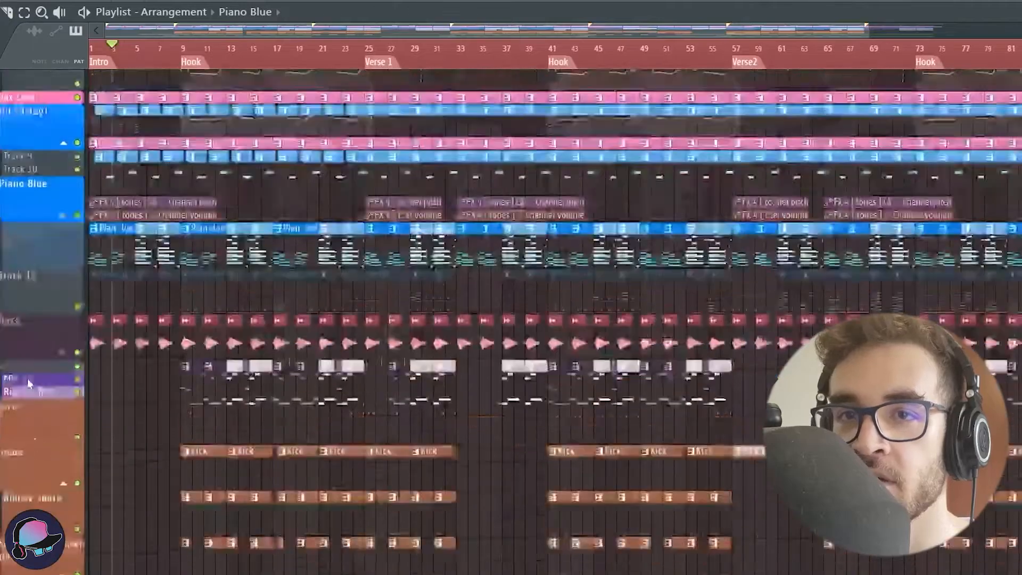
pyautogui.scroll(5, 27, 378)
pyautogui.scroll(4, 58, 427)
pyautogui.scroll(-5, 117, 373)
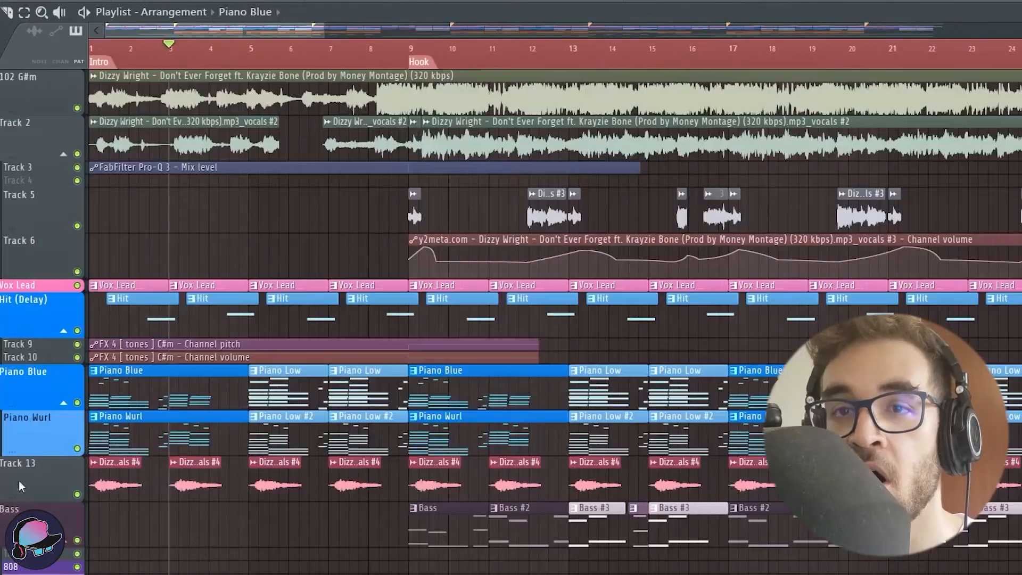
pyautogui.click(64, 331)
pyautogui.scroll(3, 80, 382)
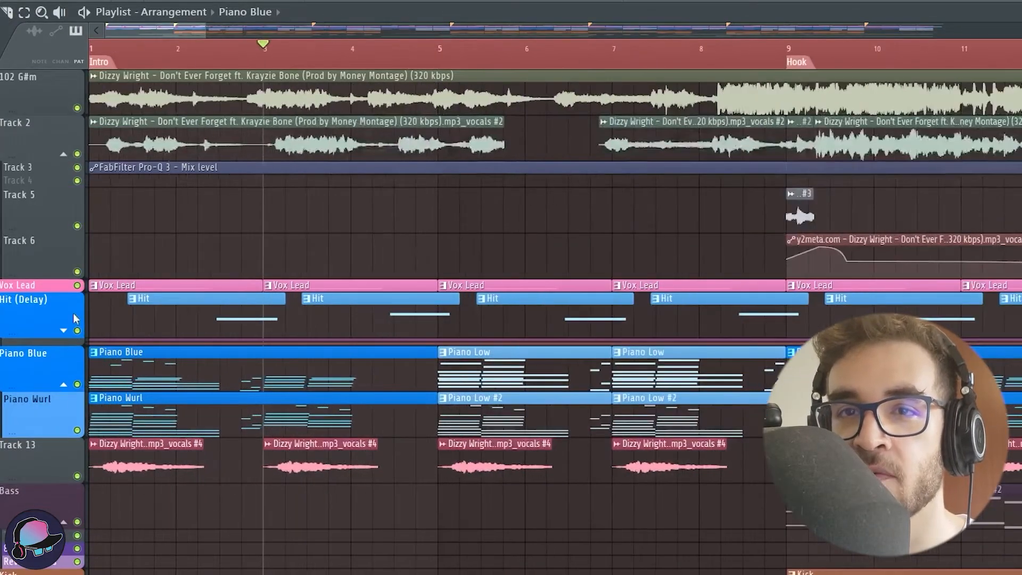
# - Solo the Hit (Delay) track and play its first two notes, from about the middle of bars 2 and 4
pyautogui.rightClick(77, 330)
pyautogui.click(218, 47)
pyautogui.press('space')
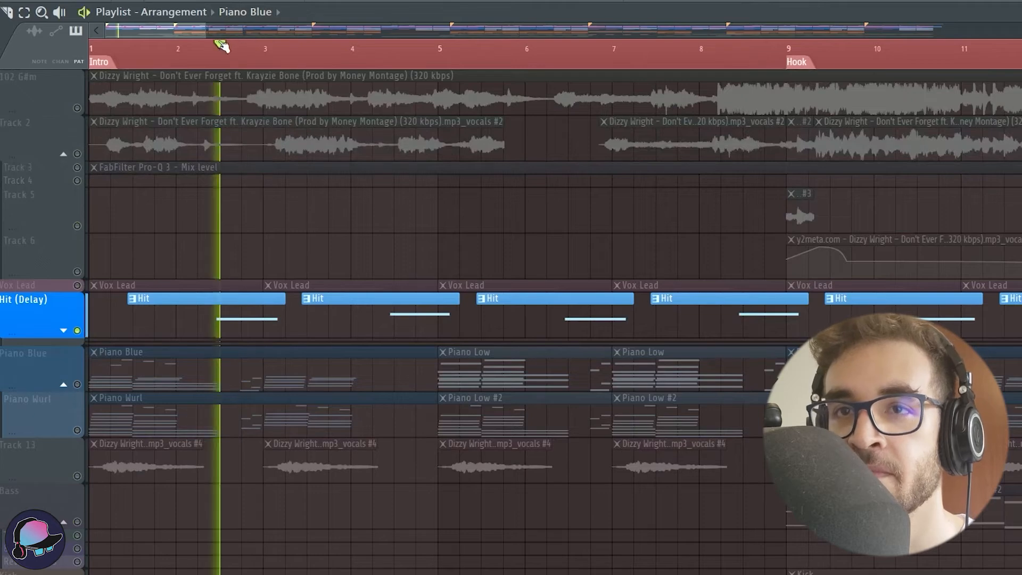
pyautogui.click(391, 47)
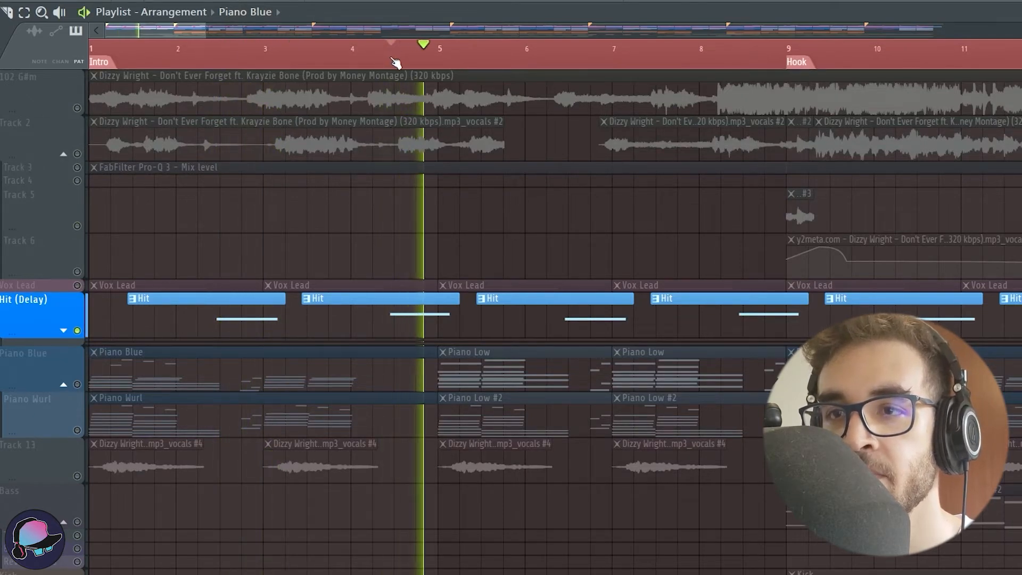
pyautogui.press('space')
# - Open the first Hit clip to examine its channel and notes, and close it again
pyautogui.click(213, 316)
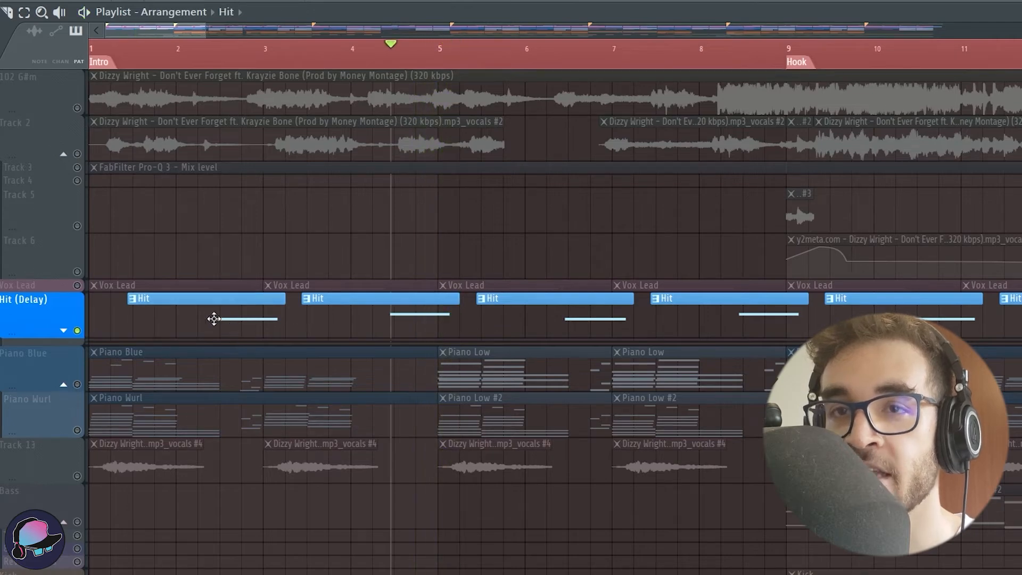
pyautogui.doubleClick(216, 313)
pyautogui.scroll(-5, 481, 228)
pyautogui.press('Escape')
# - Solo the vocals on Track 2 and play the vocal phrase just after bar 2
pyautogui.scroll(-3, 525, 257)
pyautogui.rightClick(77, 154)
pyautogui.click(156, 46)
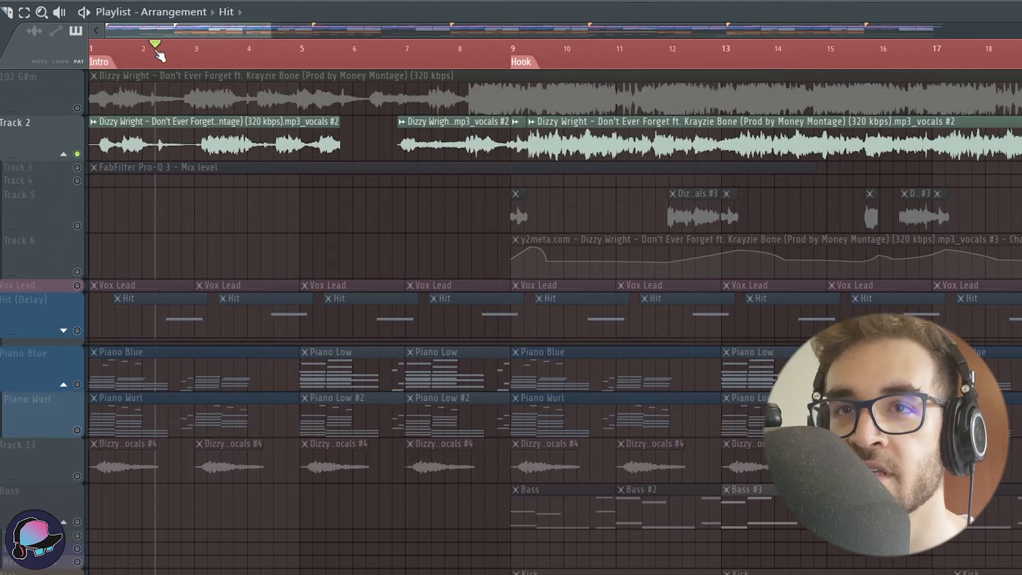
pyautogui.press('space')
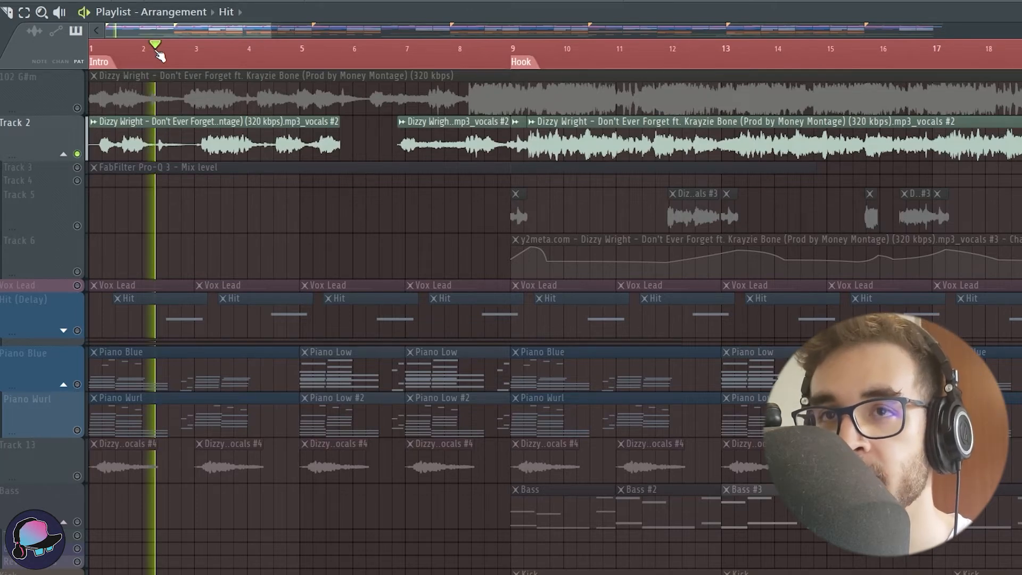
pyautogui.press('space')
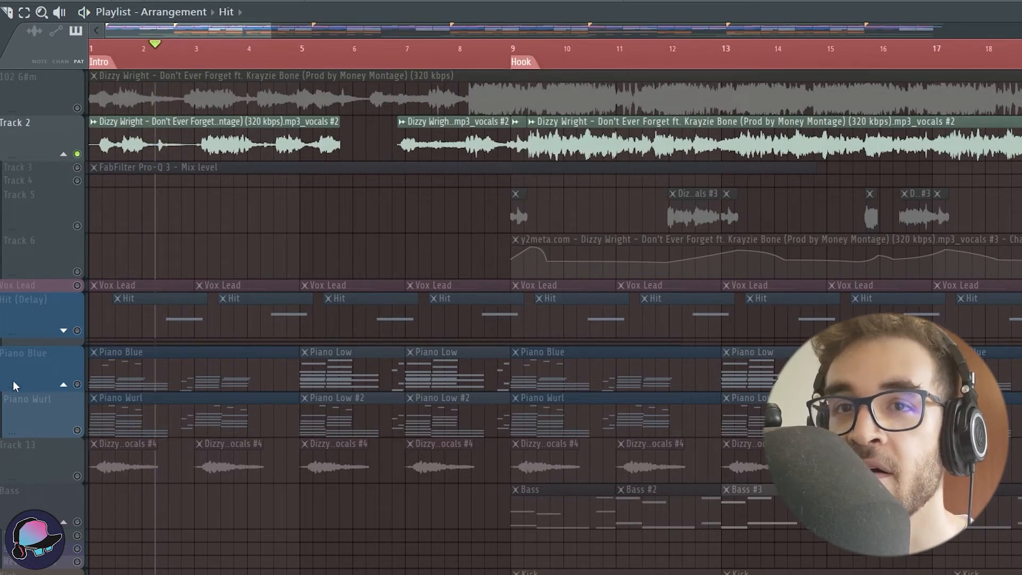
# - Unmute the Hit (Delay), Track 13, Piano Blue and Piano Wurl tracks and expand the group under Hit (Delay)
pyautogui.click(77, 331)
pyautogui.scroll(3, 27, 450)
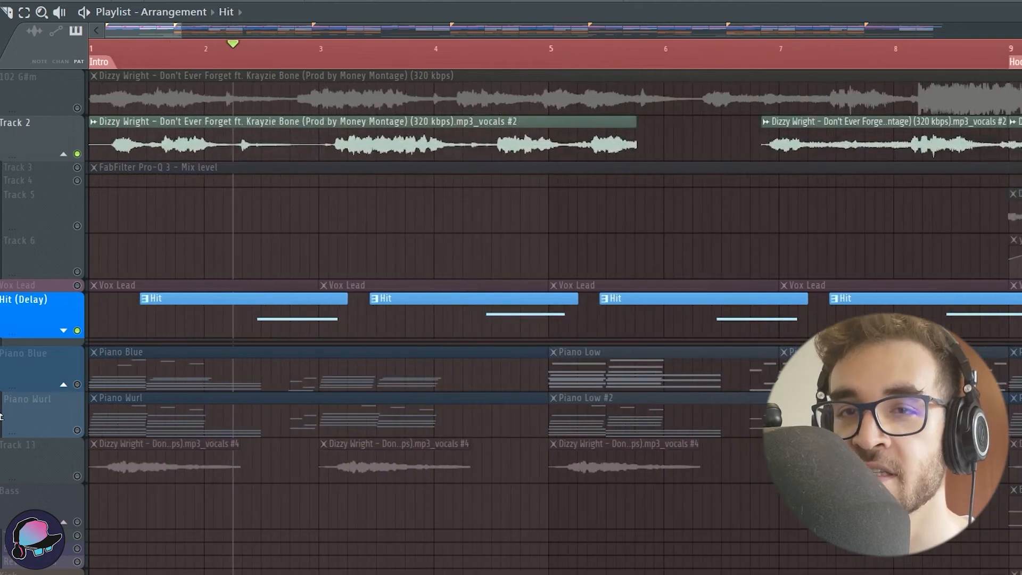
pyautogui.click(64, 331)
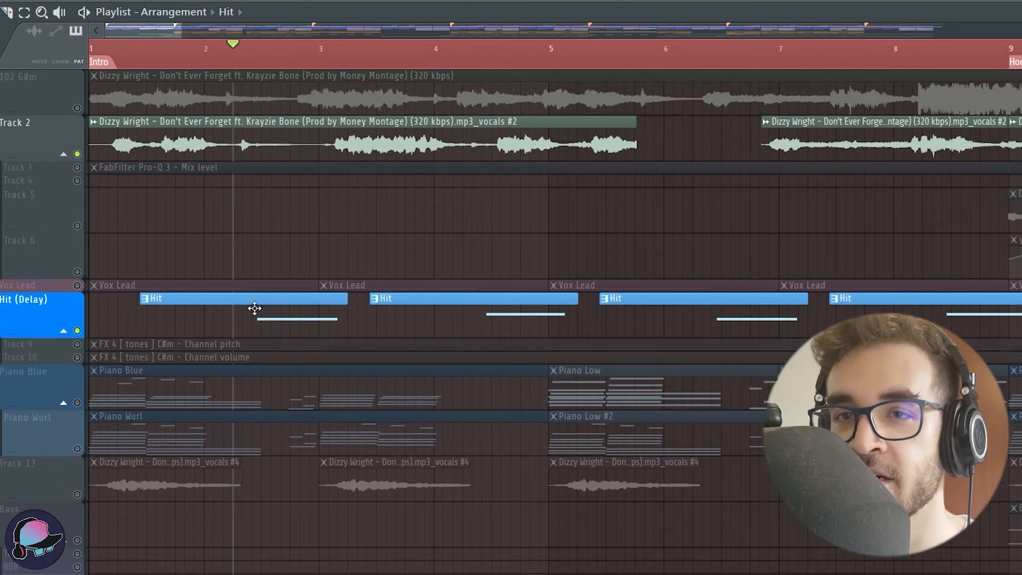
pyautogui.click(77, 494)
pyautogui.click(77, 403)
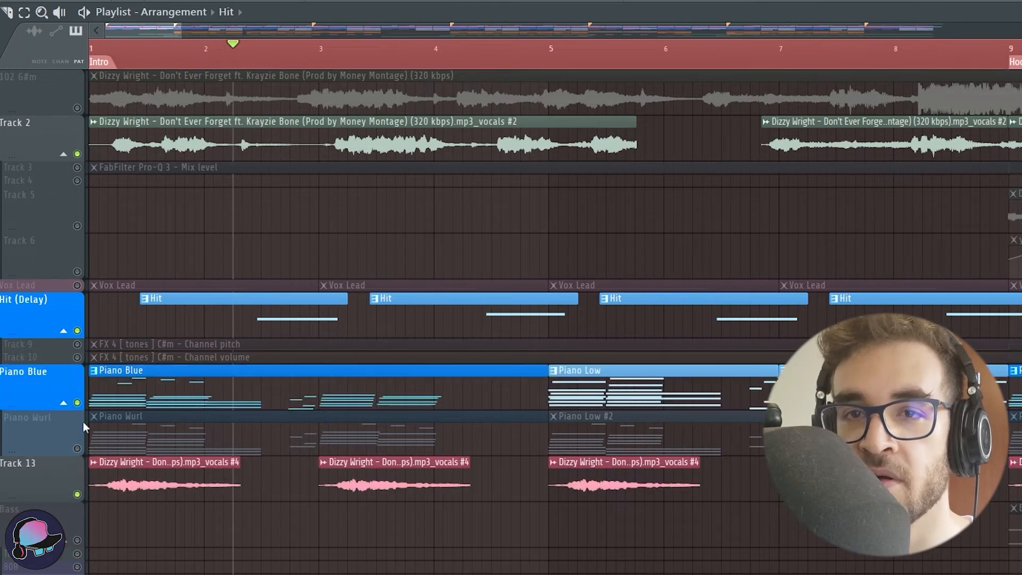
pyautogui.click(77, 449)
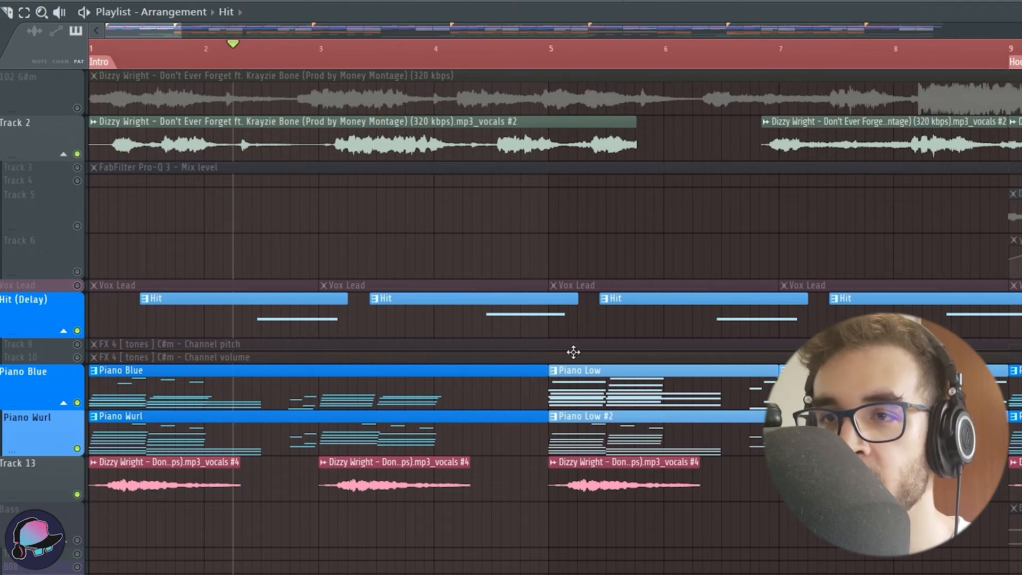
# - Open the Hit pattern's FX 4 [ tones ] C#m sampler and review its sample, volume envelope, and root note and miscellaneous settings
pyautogui.doubleClick(299, 326)
pyautogui.click(11, 323)
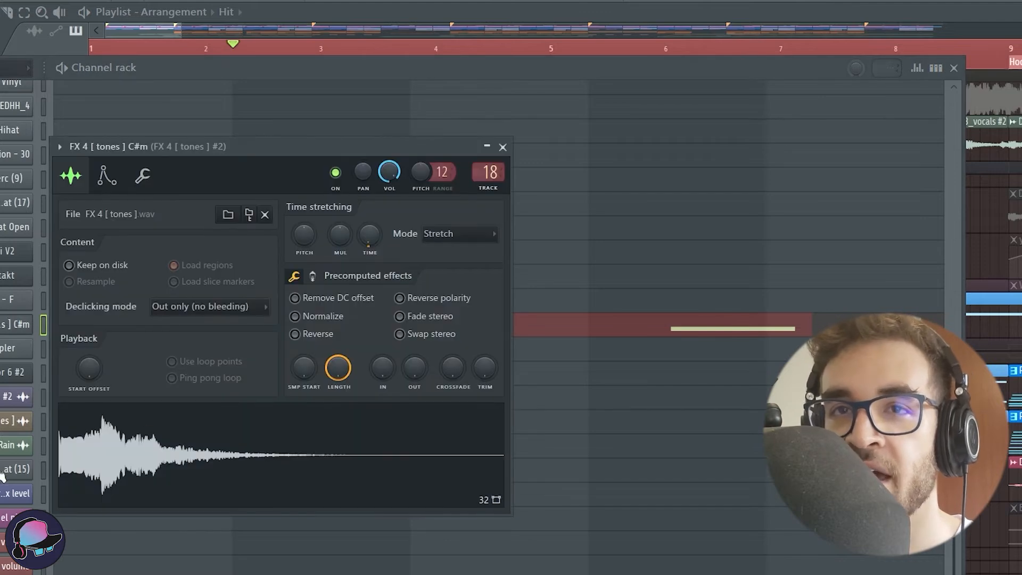
pyautogui.click(144, 177)
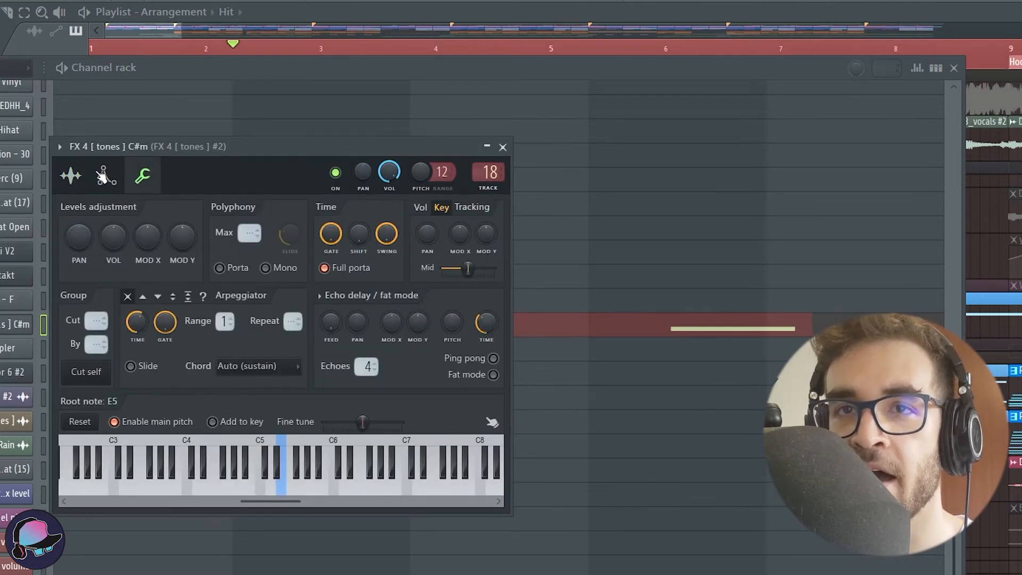
pyautogui.click(104, 176)
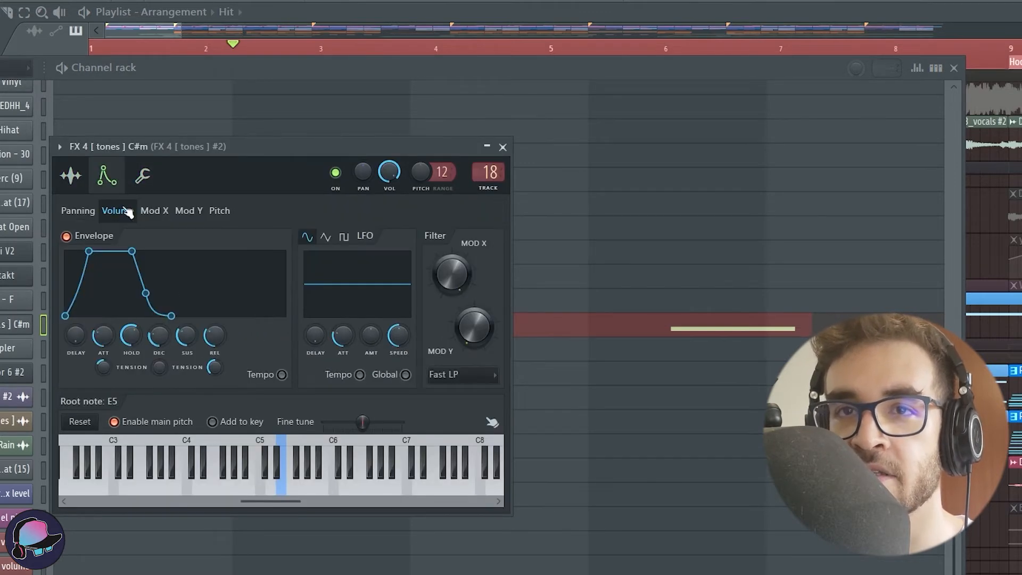
pyautogui.click(75, 175)
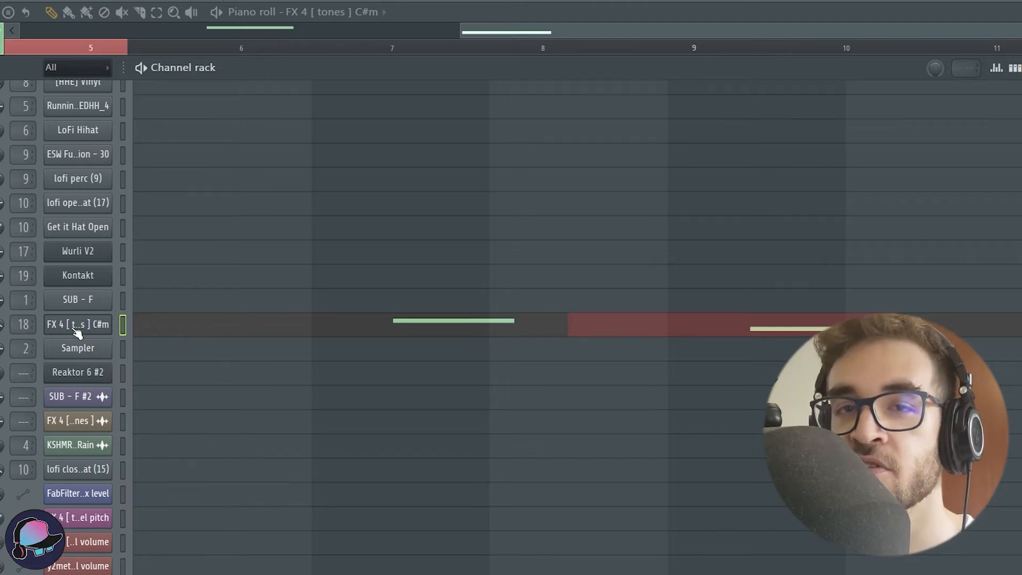
pyautogui.click(77, 331)
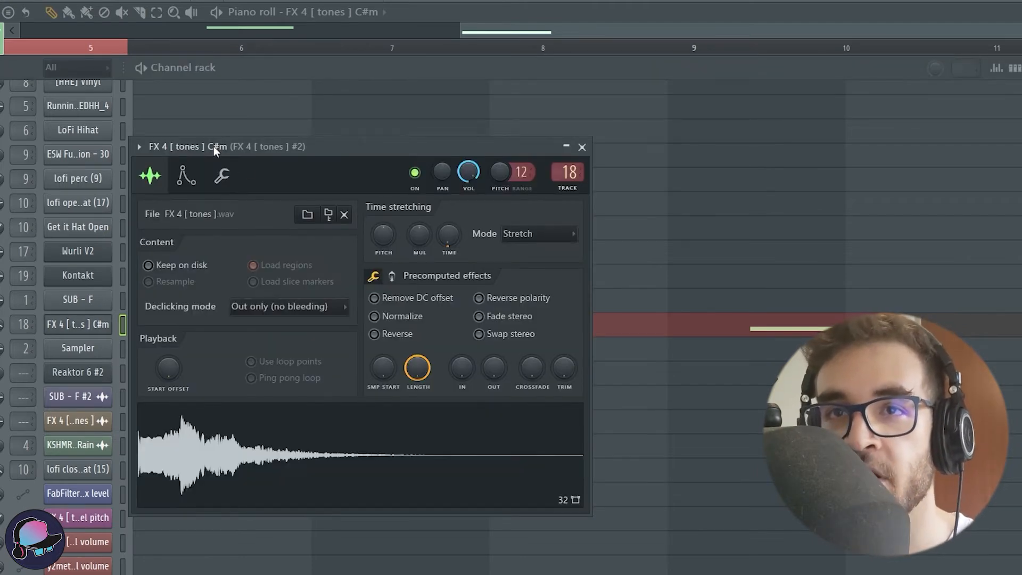
pyautogui.click(221, 177)
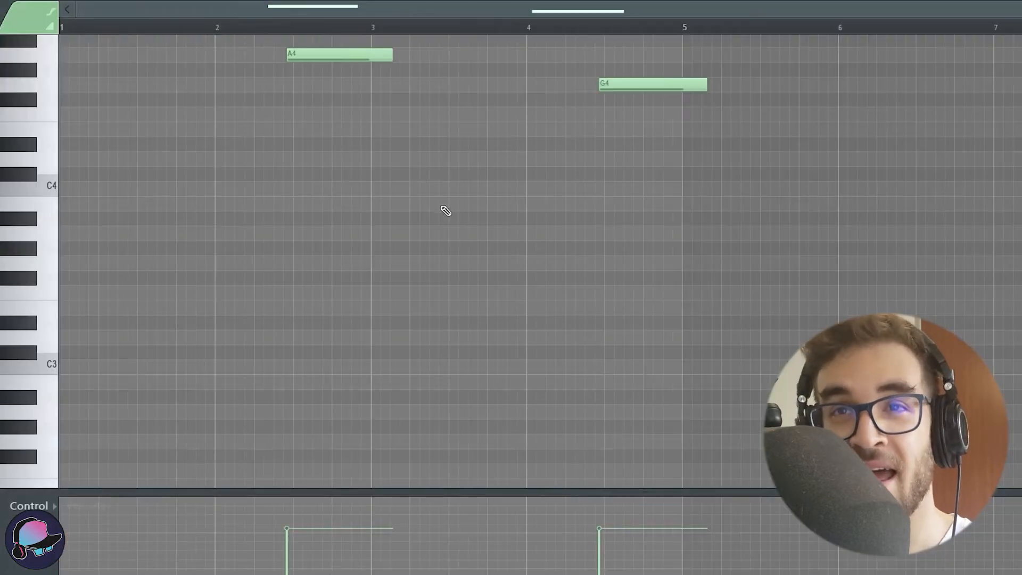
# - Transpose both Hit notes up one semitone to A#4 and G#4, and back down by the same amount
pyautogui.scroll(5, 447, 209)
pyautogui.hotkey('ctrl', 'a')
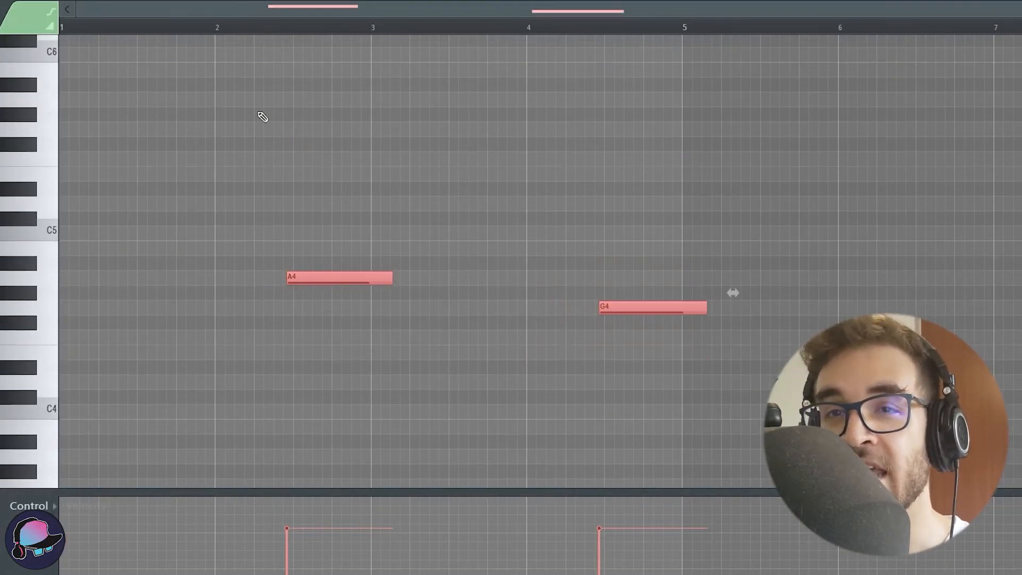
pyautogui.hotkey('shift', 'Up')
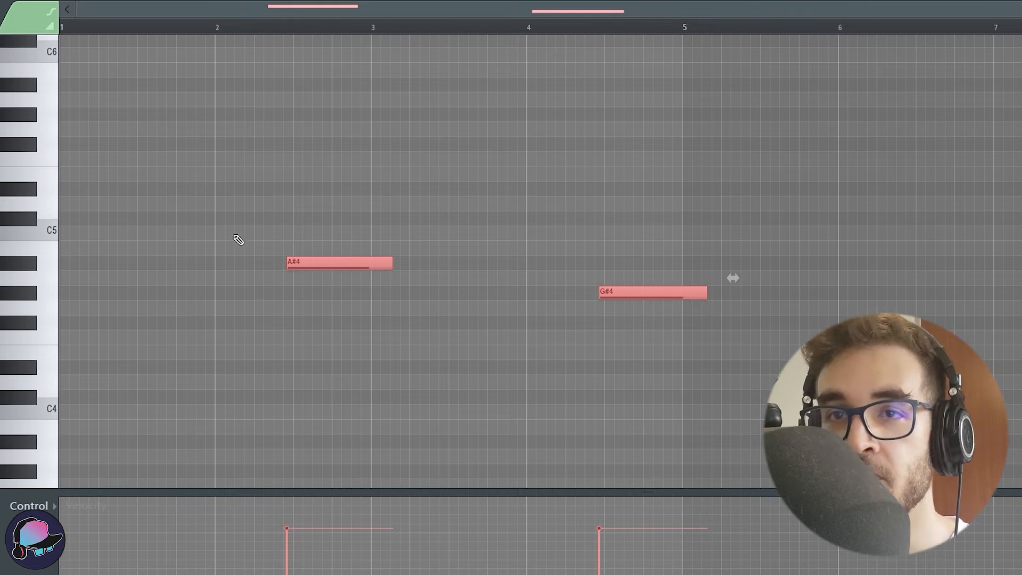
pyautogui.hotkey('shift', 'Down')
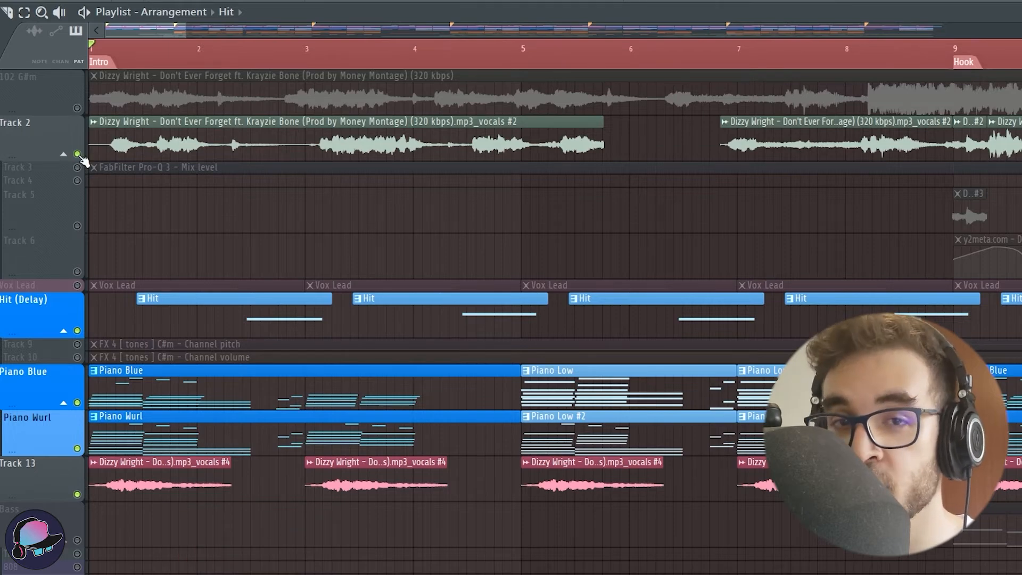
# - Solo the Track 2 vocals and play the short vocal clip at about bar 91 in the Outro
pyautogui.scroll(-4, 174, 283)
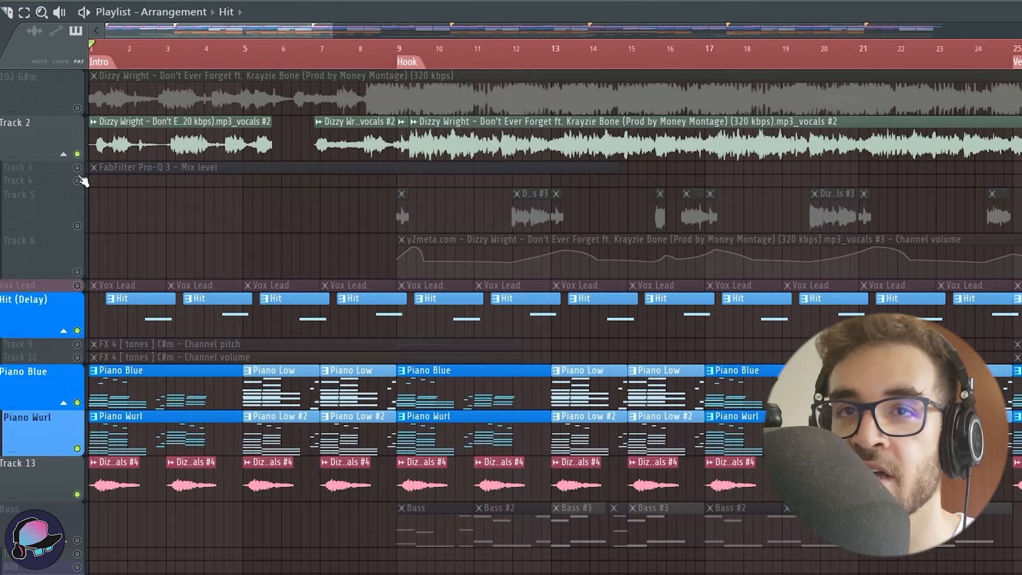
pyautogui.rightClick(78, 155)
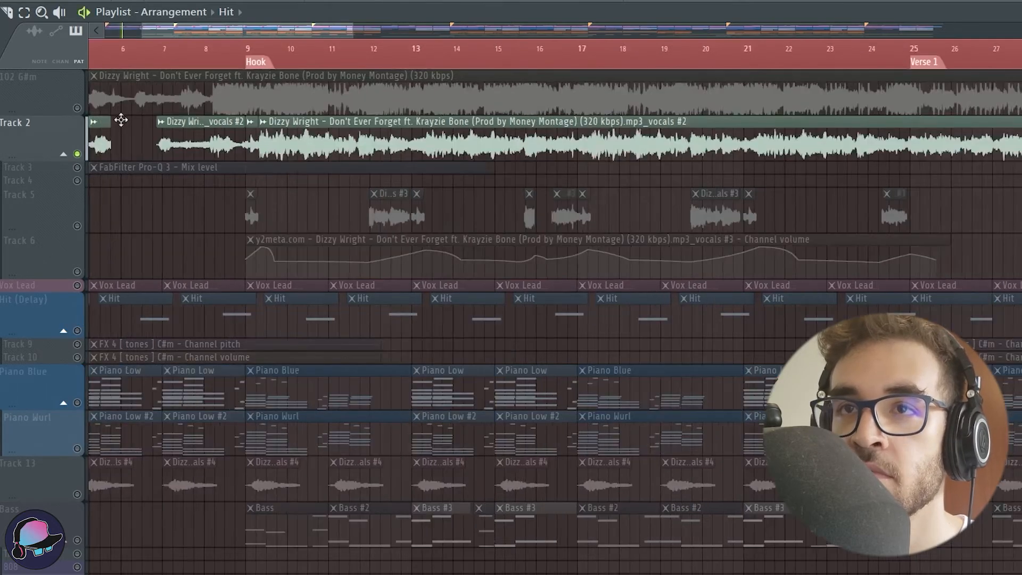
pyautogui.scroll(-5, 122, 120)
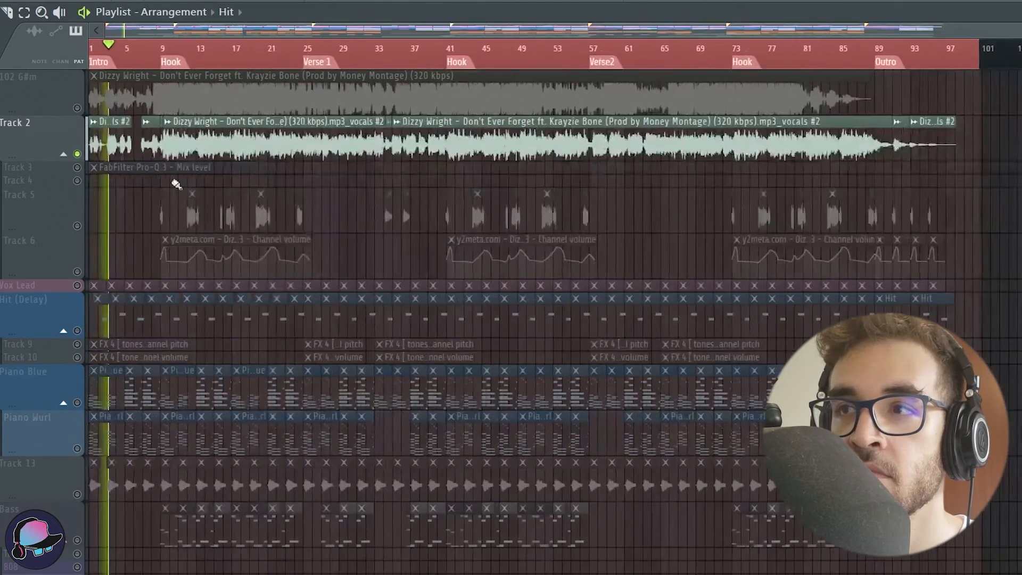
pyautogui.scroll(2, 982, 140)
pyautogui.scroll(1, 869, 121)
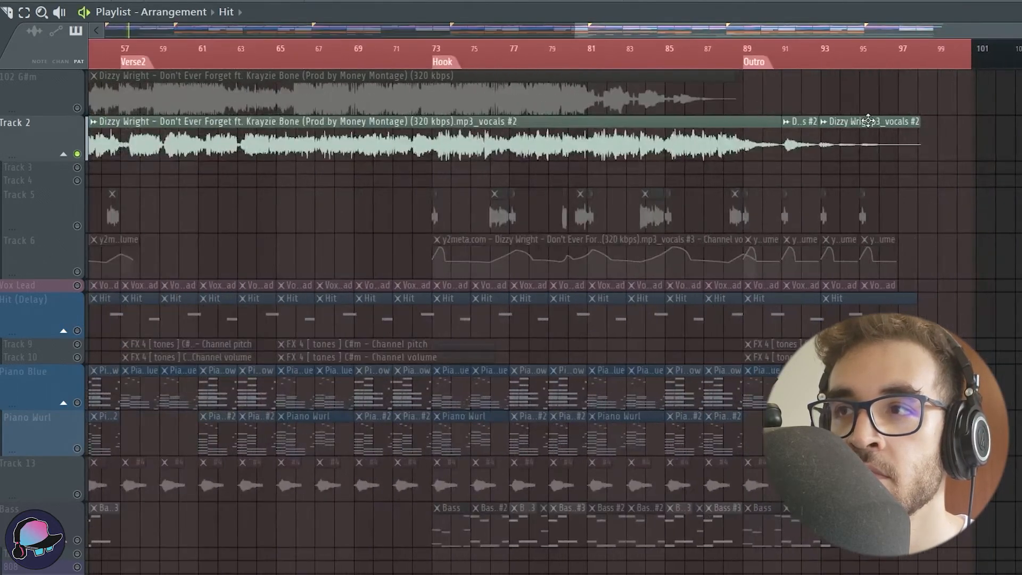
pyautogui.click(785, 48)
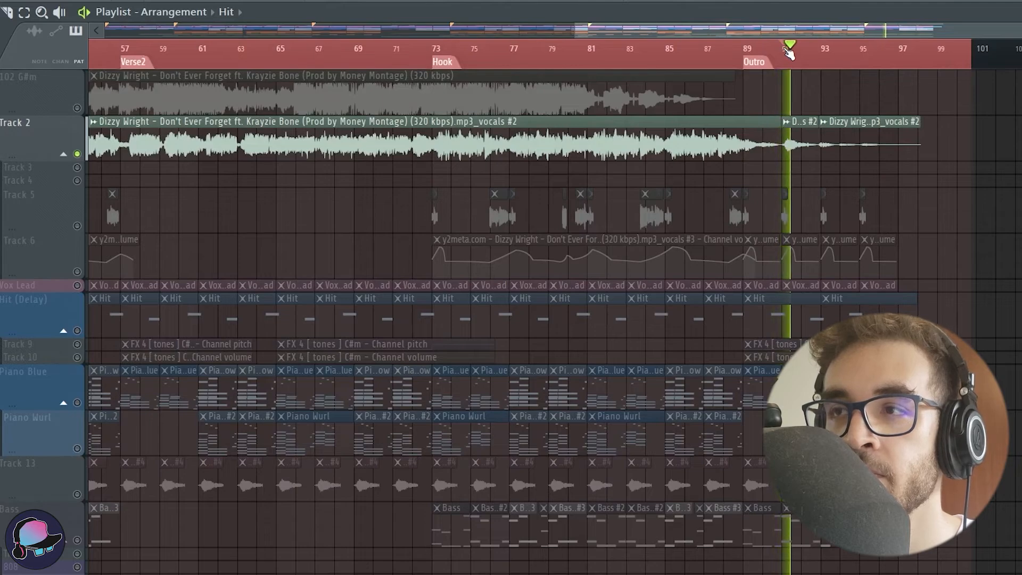
pyautogui.scroll(-4, 863, 208)
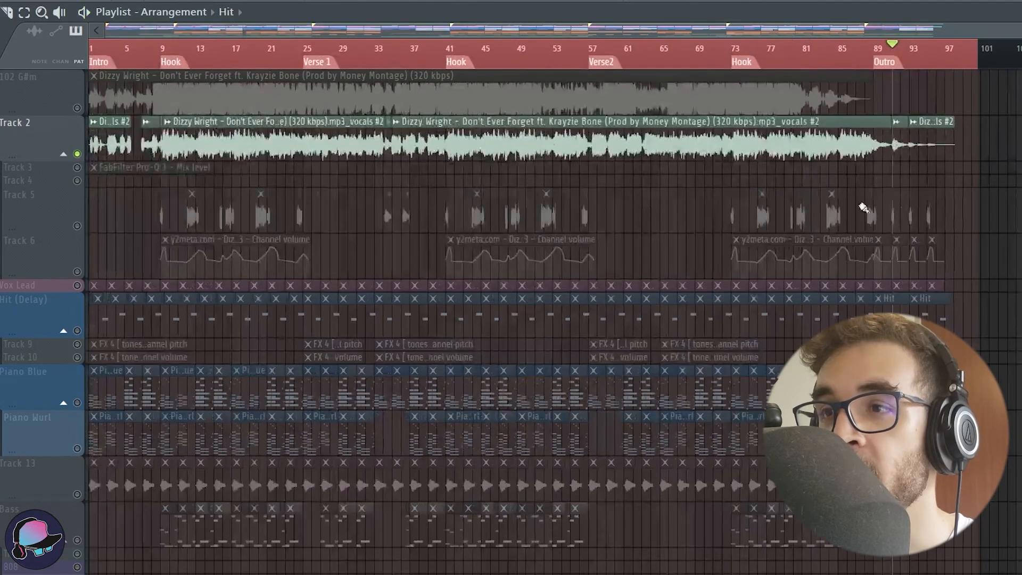
pyautogui.scroll(2, 71, 424)
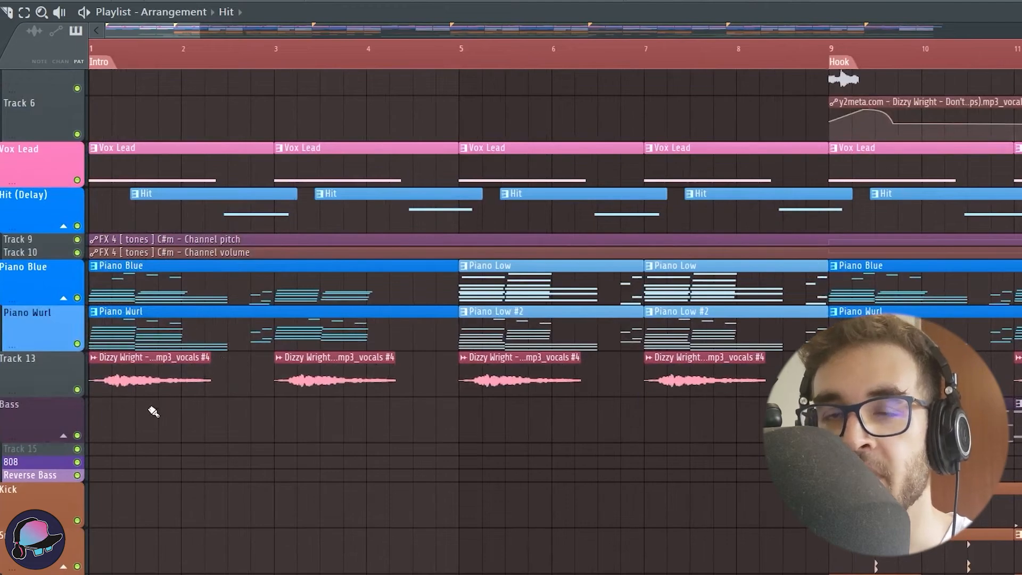
pyautogui.scroll(3, 430, 165)
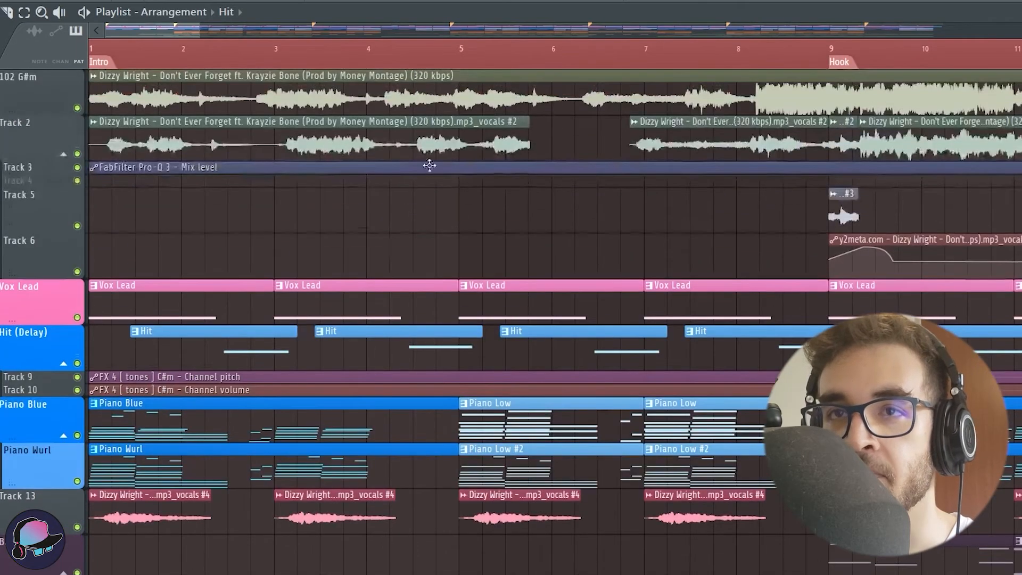
# - Open the Track 13 vocals #4 clip's channel settings and review the effects on its mixer insert 23
pyautogui.scroll(-4, 283, 171)
pyautogui.doubleClick(321, 332)
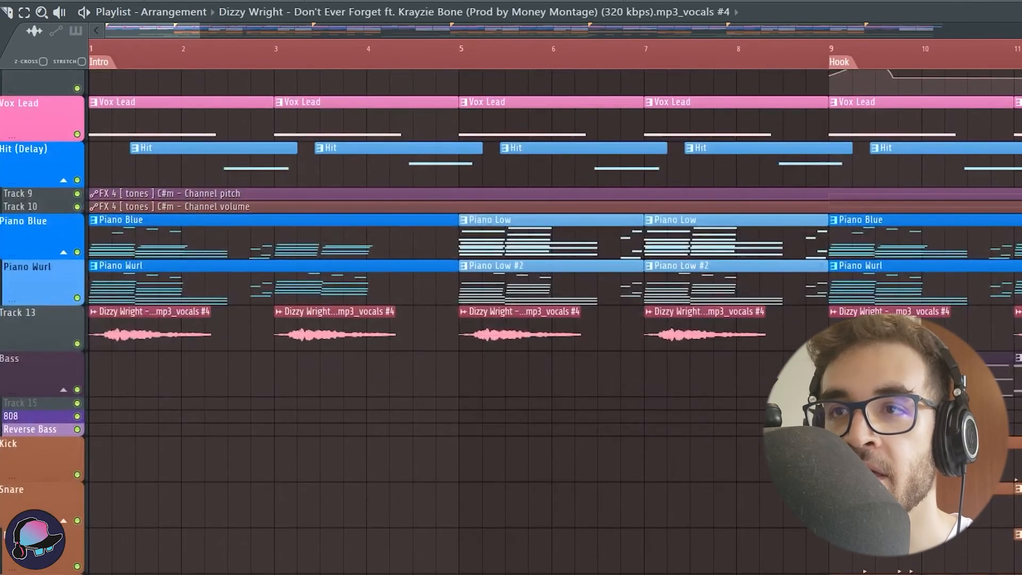
pyautogui.press('F9')
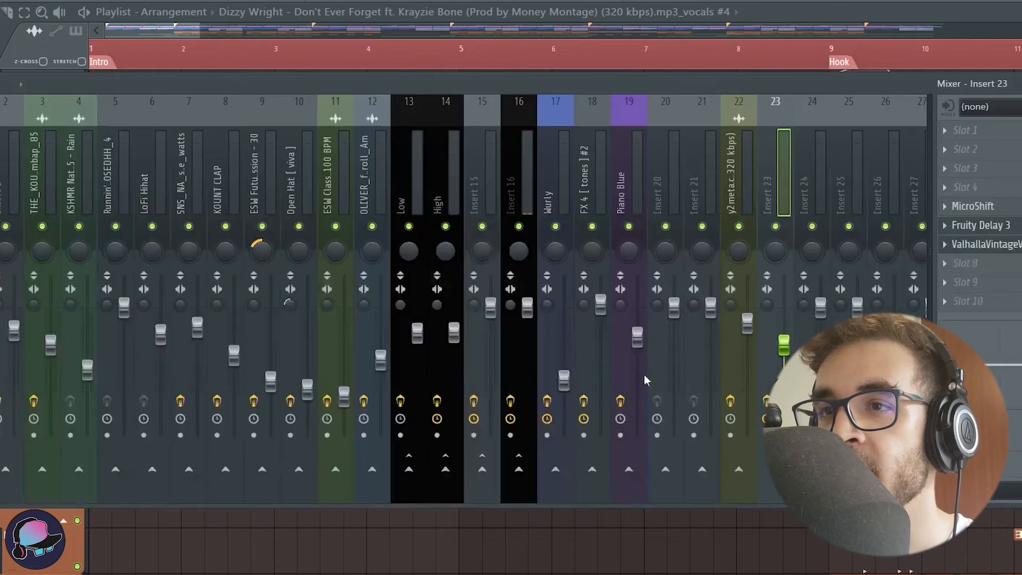
pyautogui.press('F9')
pyautogui.scroll(4, 772, 376)
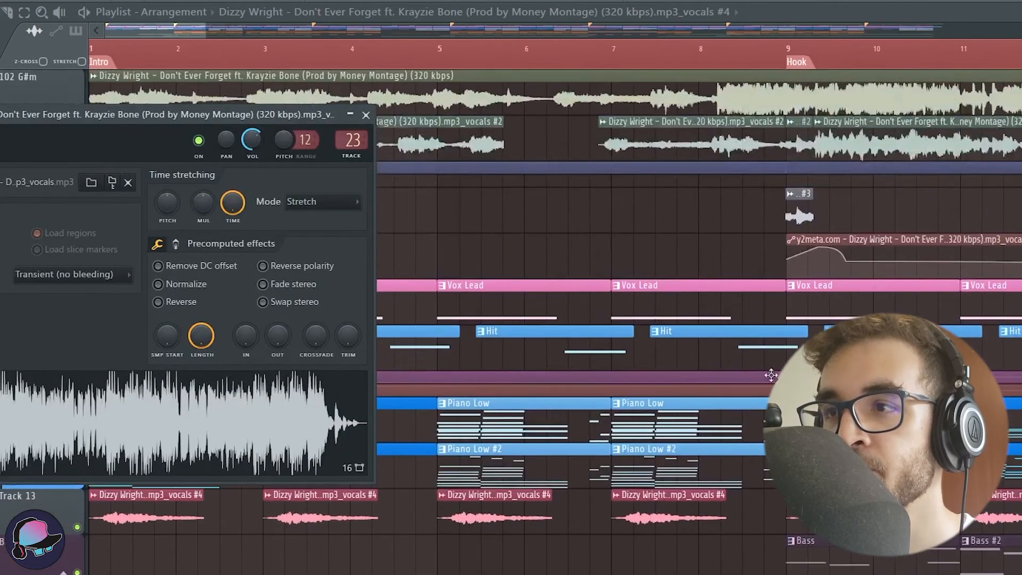
pyautogui.press('F9')
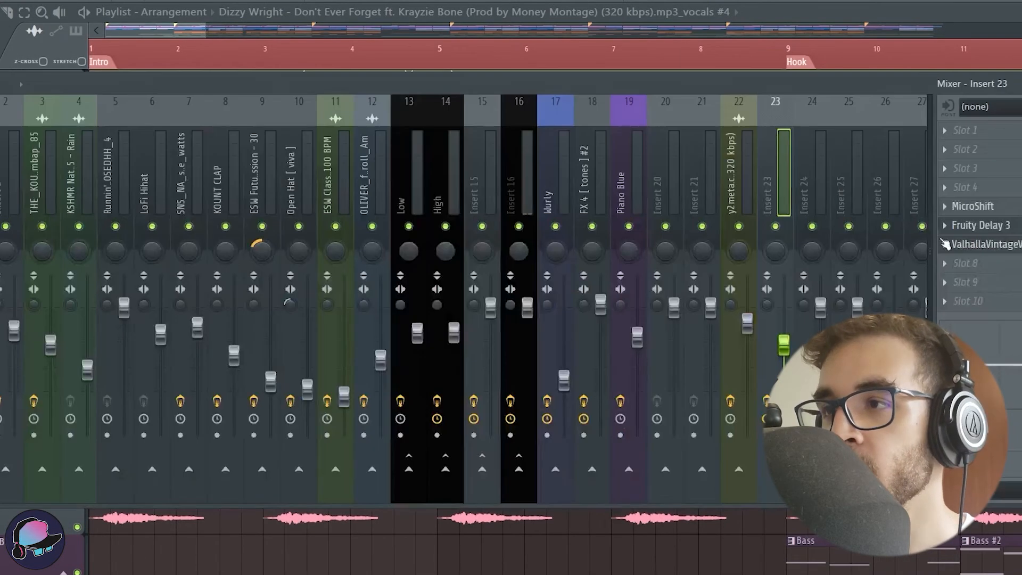
pyautogui.press('F9')
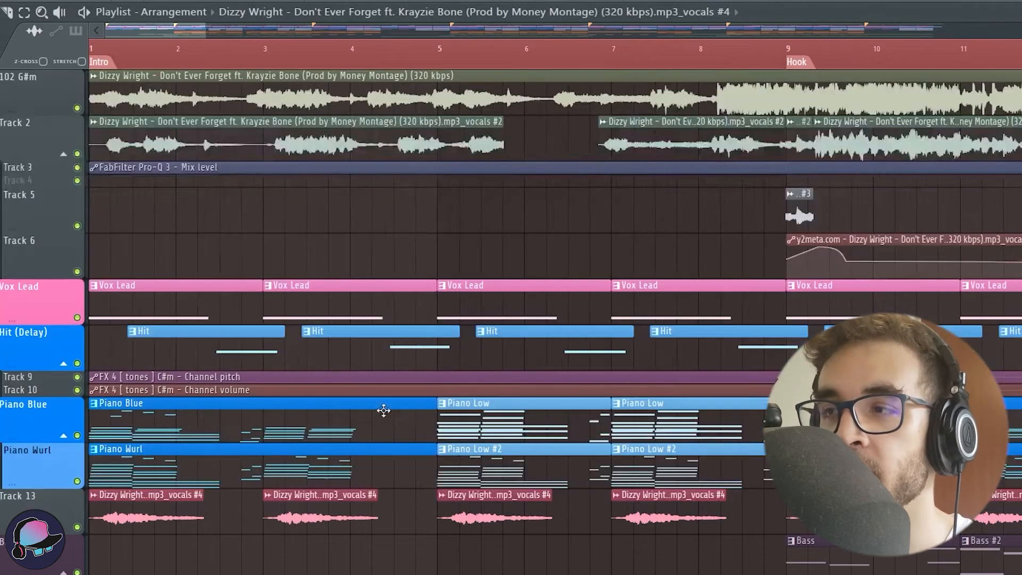
# - Look over the arrangement from the Intro through the Outro, including the vocal, Hit, piano and drum tracks, during playback
pyautogui.scroll(-3, 126, 228)
pyautogui.scroll(3, 127, 149)
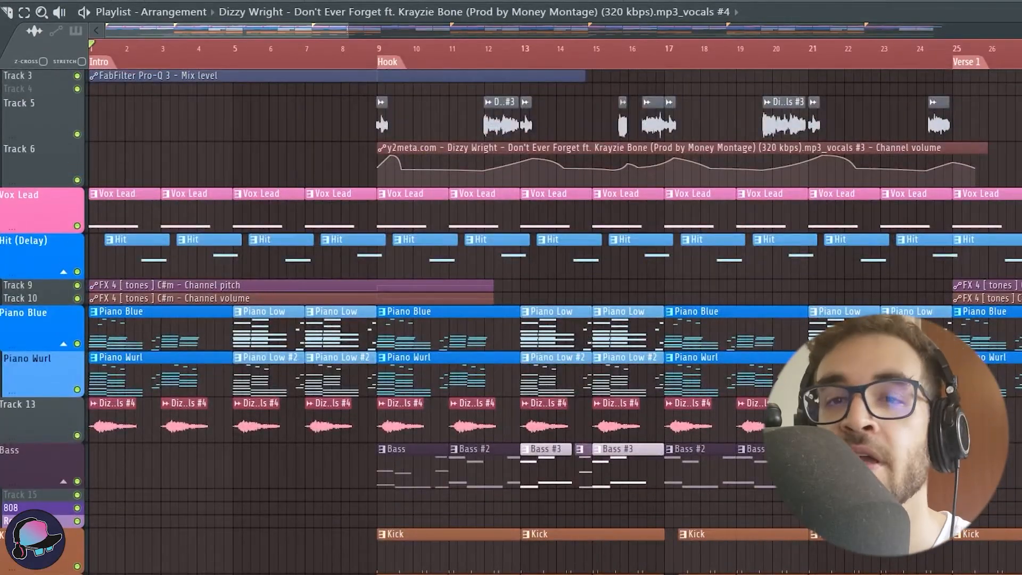
pyautogui.scroll(2, 153, 251)
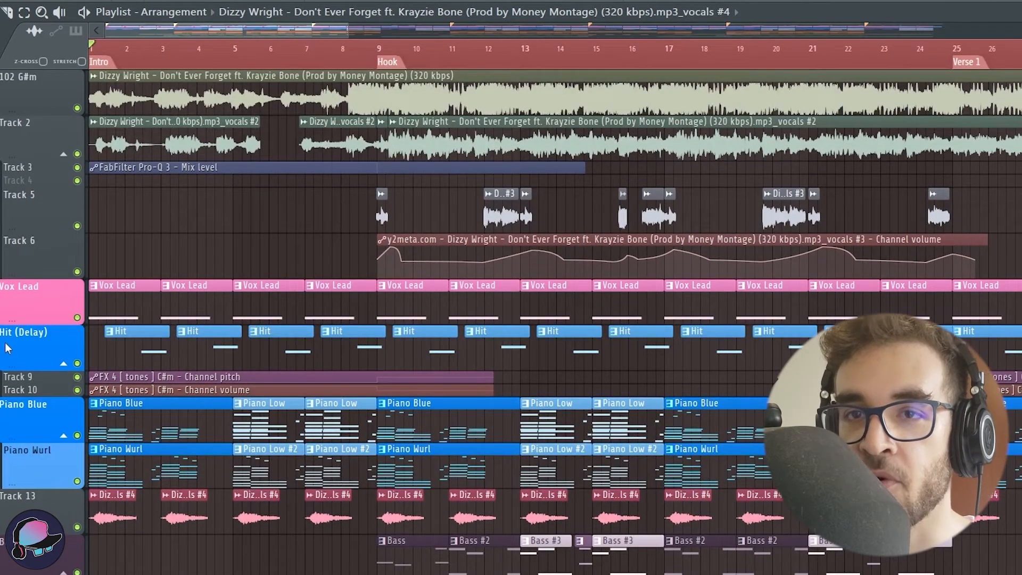
pyautogui.scroll(3, 235, 312)
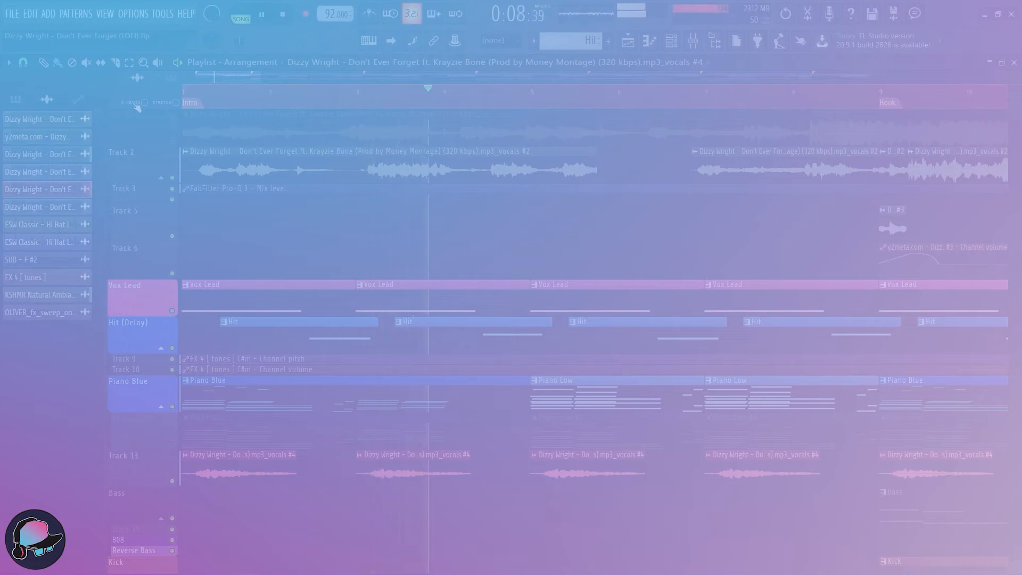
pyautogui.scroll(-6, 371, 235)
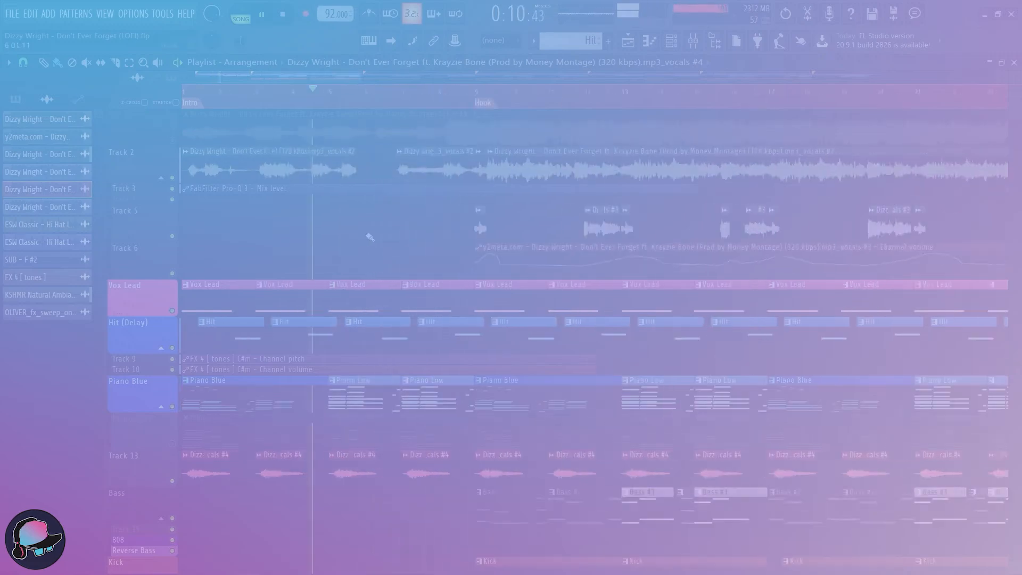
pyautogui.scroll(-6, 370, 236)
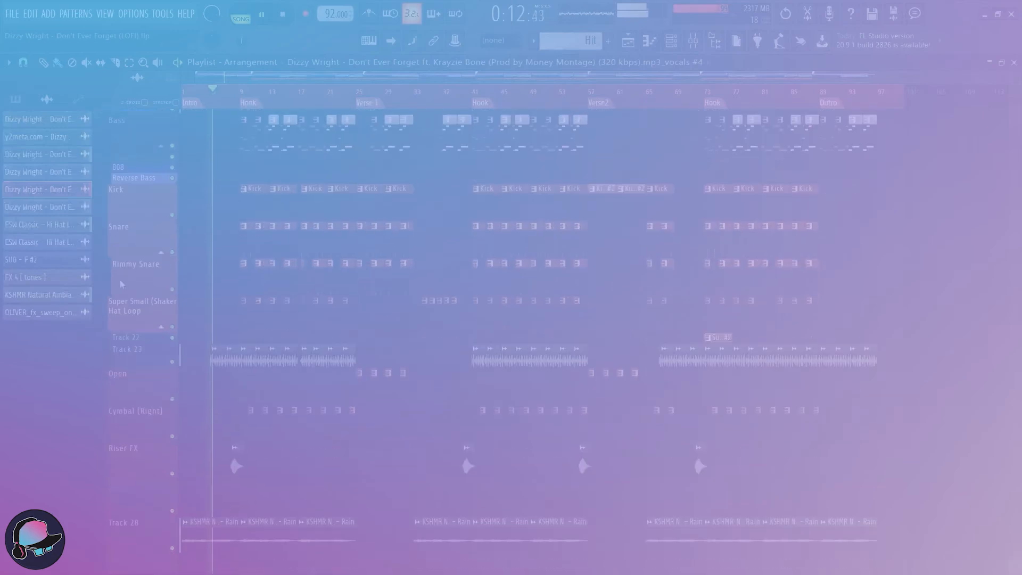
pyautogui.scroll(4, 203, 315)
pyautogui.scroll(1, 204, 314)
pyautogui.press('space')
# - Open the first Bass pattern in the Hook and review its notes and the SUB - F channel's sample settings
pyautogui.scroll(-3, 203, 314)
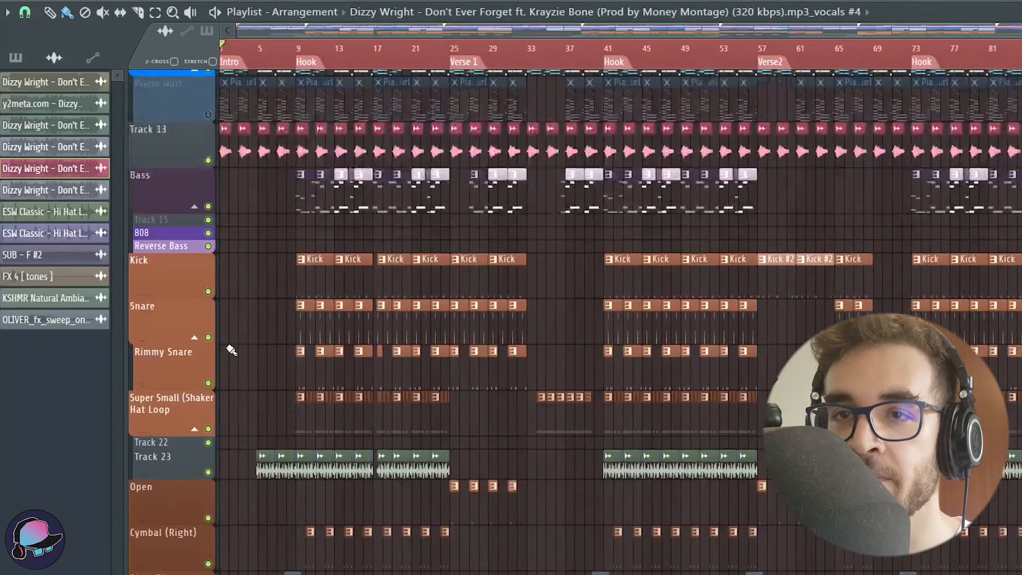
pyautogui.scroll(2, 381, 345)
pyautogui.scroll(3, 565, 377)
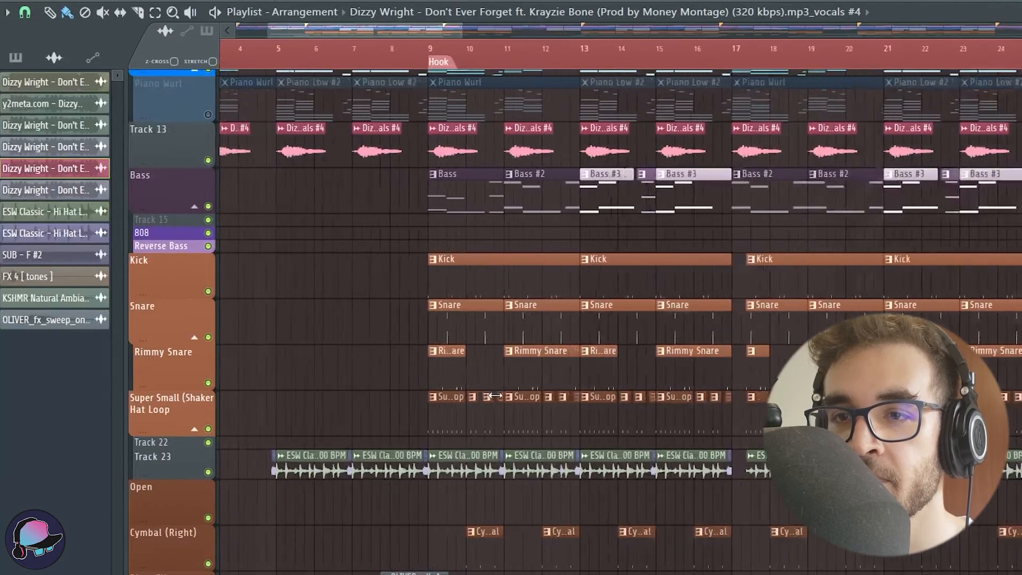
pyautogui.scroll(3, 362, 272)
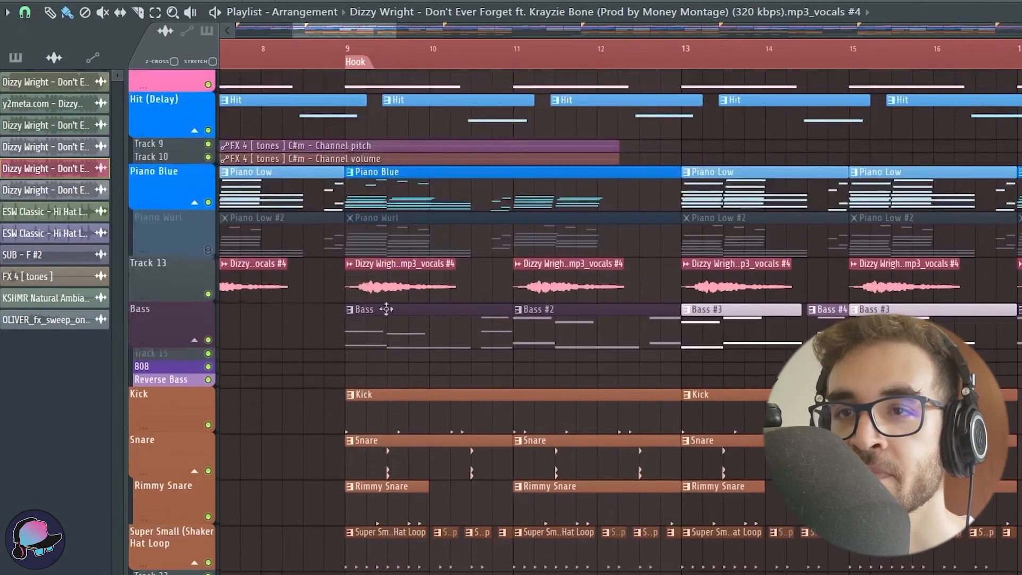
pyautogui.click(411, 330)
pyautogui.doubleClick(411, 330)
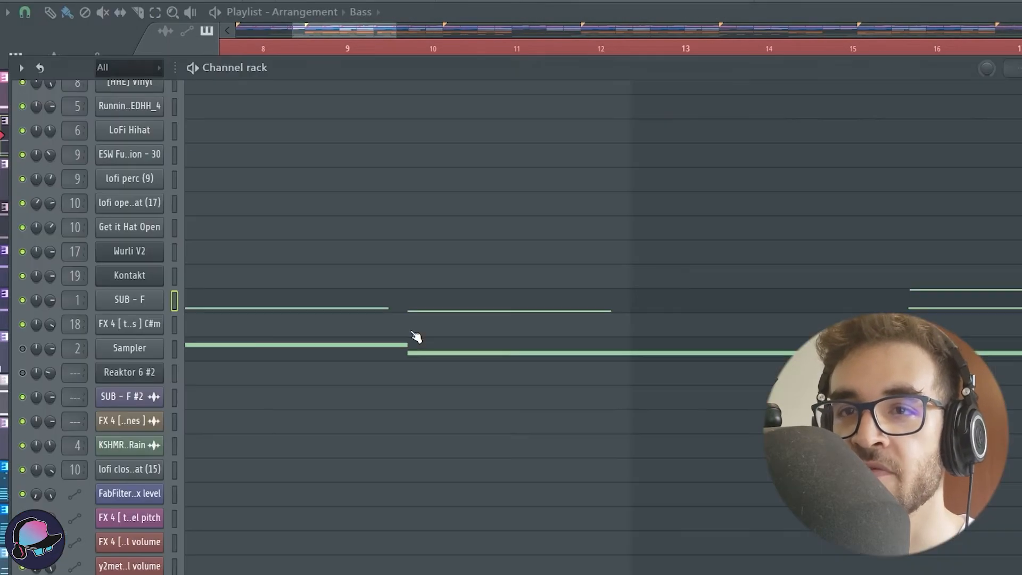
pyautogui.click(137, 299)
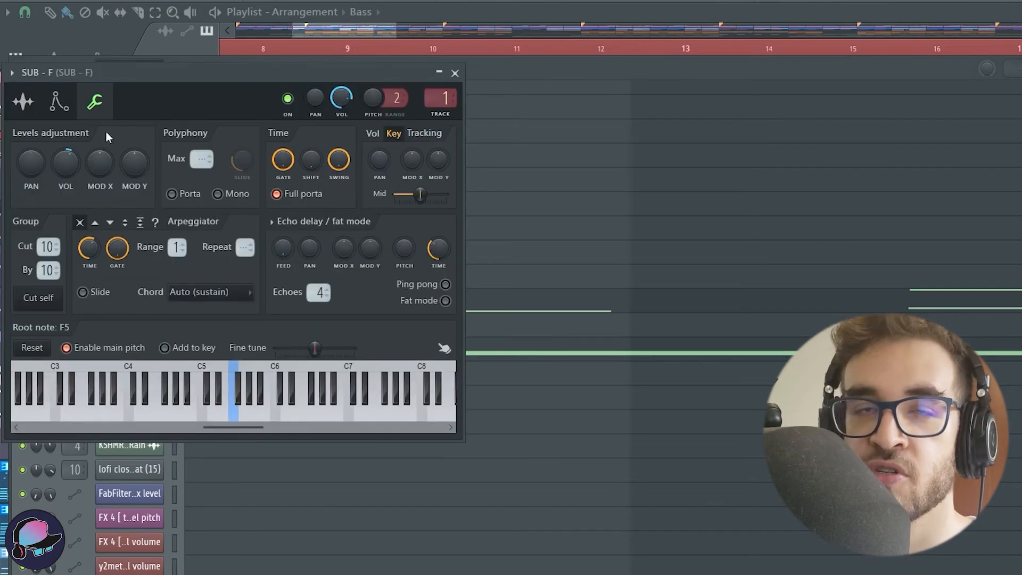
pyautogui.click(23, 101)
pyautogui.moveTo(144, 73); pyautogui.dragTo(548, 43)
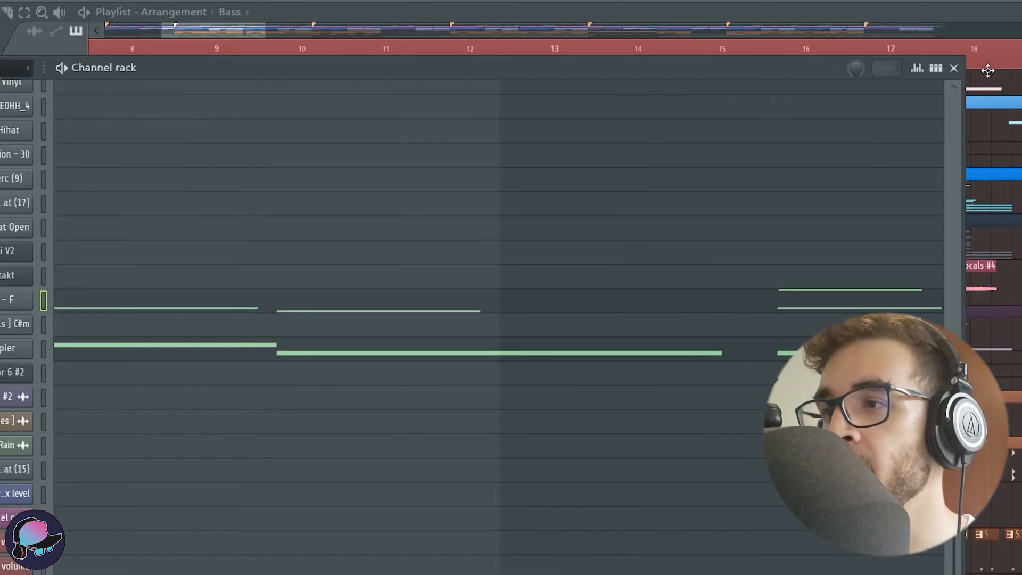
pyautogui.click(986, 71)
# - Play the Hook's bass part from just after bar 10
pyautogui.click(335, 64)
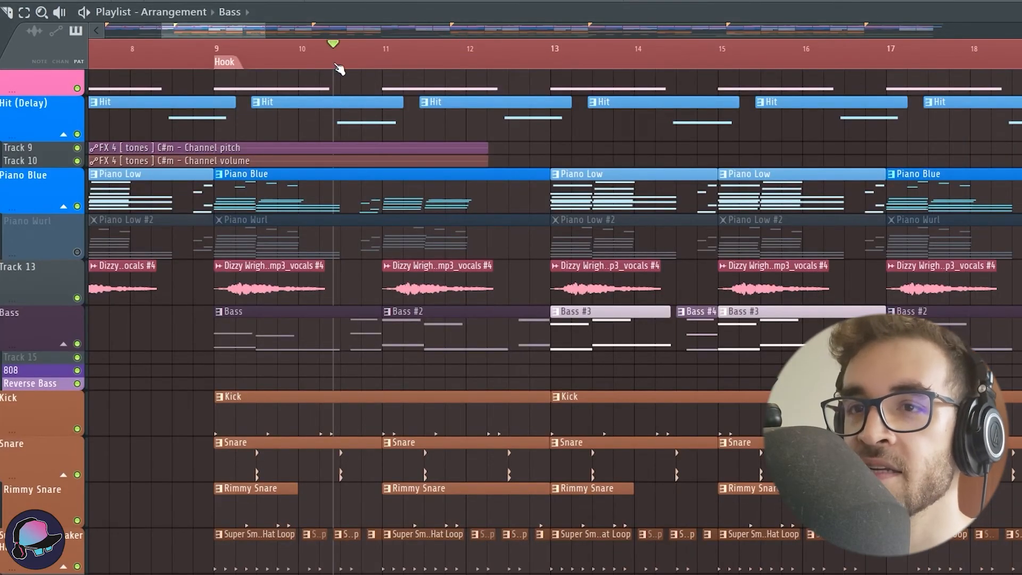
pyautogui.press('space')
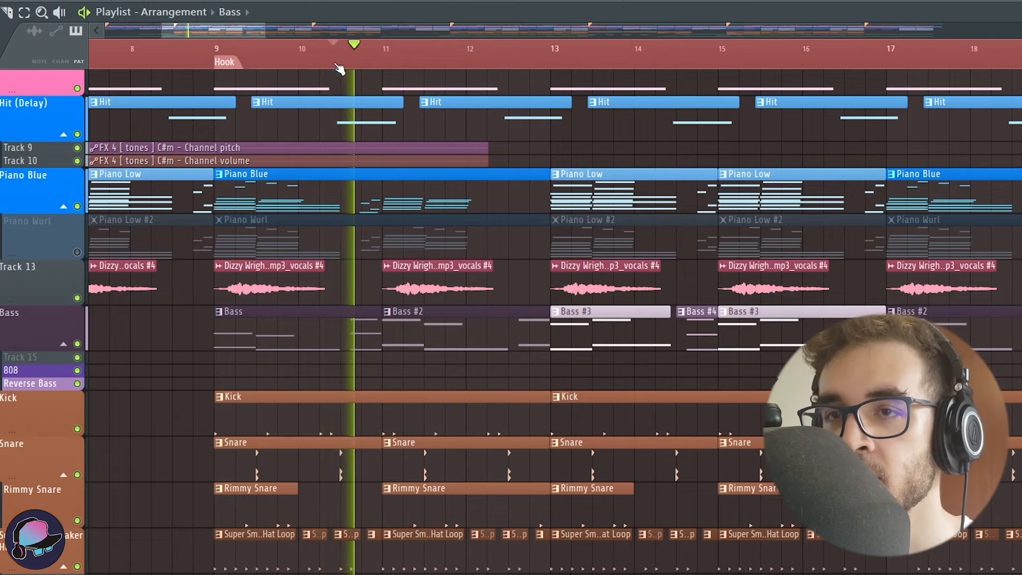
pyautogui.press('space')
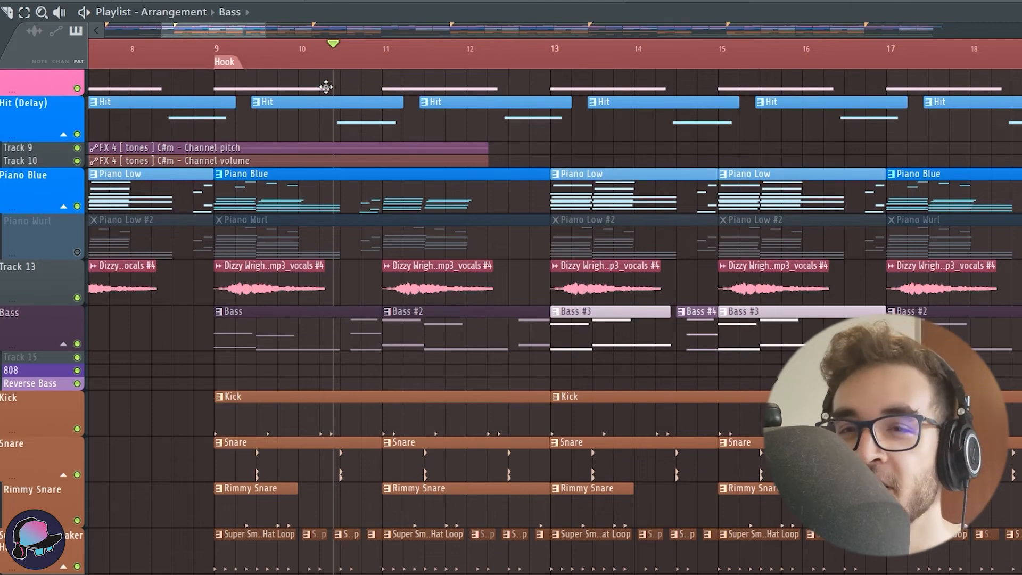
# - Examine how the bass, kick, snare, shaker and hi-hat clips are laid out around the Hook
pyautogui.scroll(-5, 276, 118)
pyautogui.scroll(4, 276, 119)
pyautogui.scroll(3, 358, 294)
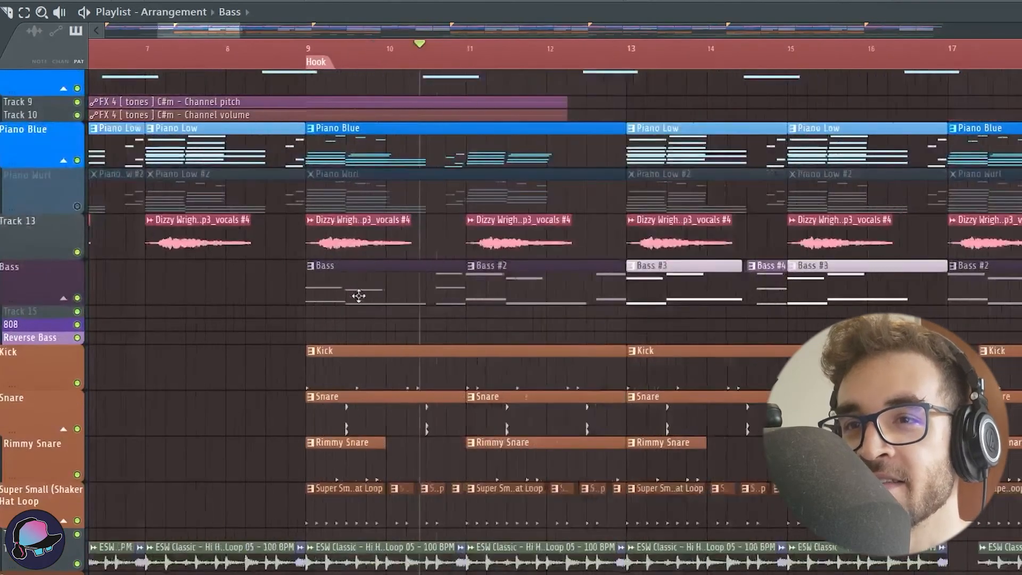
pyautogui.scroll(-5, 373, 218)
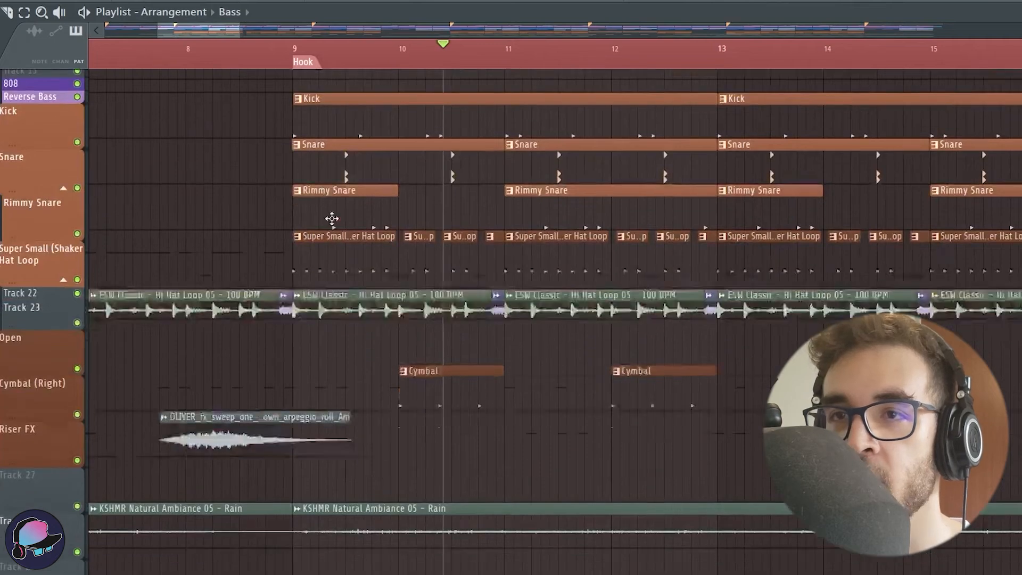
pyautogui.scroll(6, 333, 218)
pyautogui.scroll(-4, 346, 256)
pyautogui.scroll(-4, 361, 305)
pyautogui.scroll(-2, 335, 299)
# - Play Track 23's hi-hat loop from the short transition clip just before bar 7
pyautogui.click(211, 60)
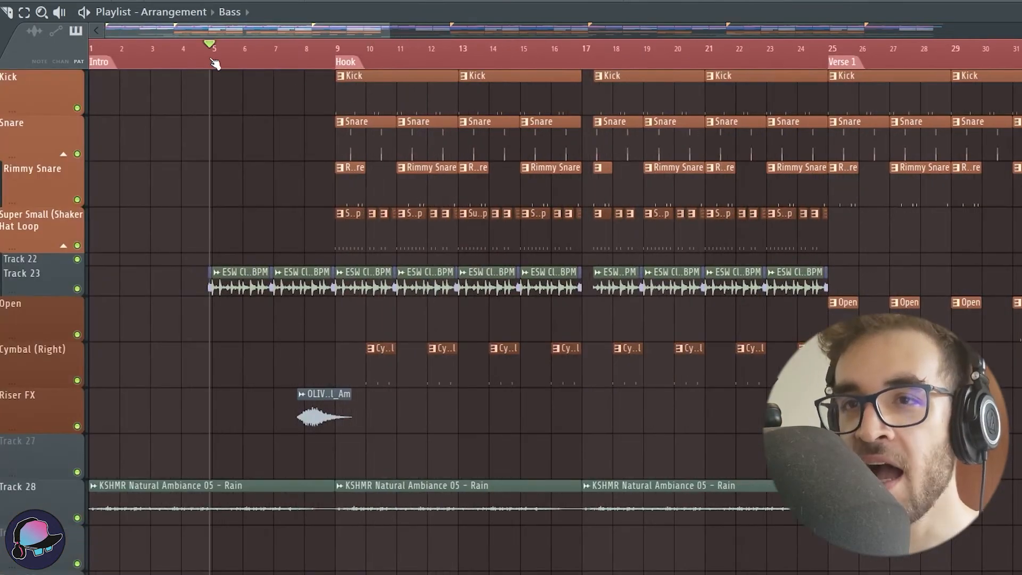
pyautogui.scroll(6, 248, 286)
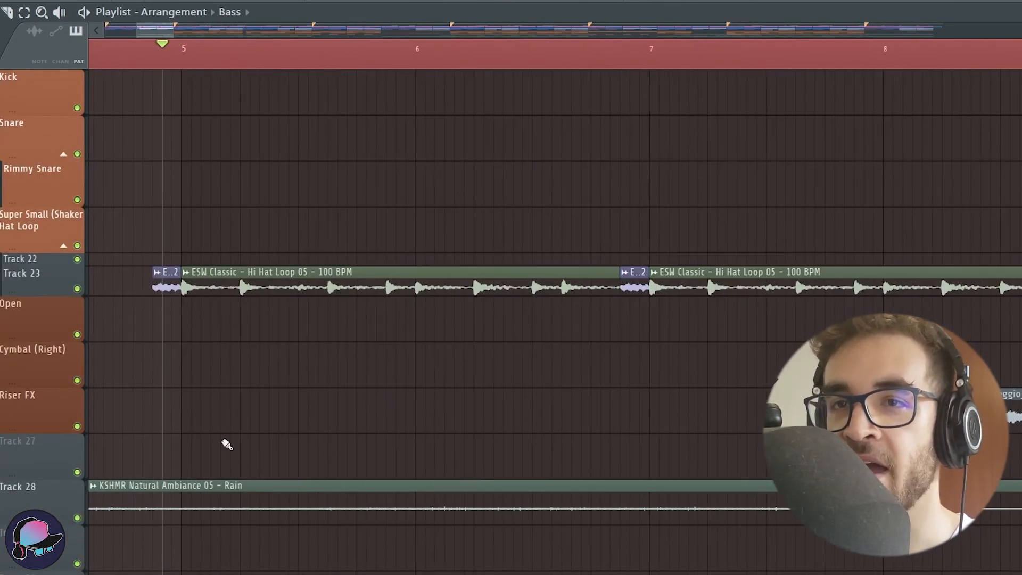
pyautogui.click(631, 51)
pyautogui.click(621, 51)
pyautogui.scroll(-3, 623, 51)
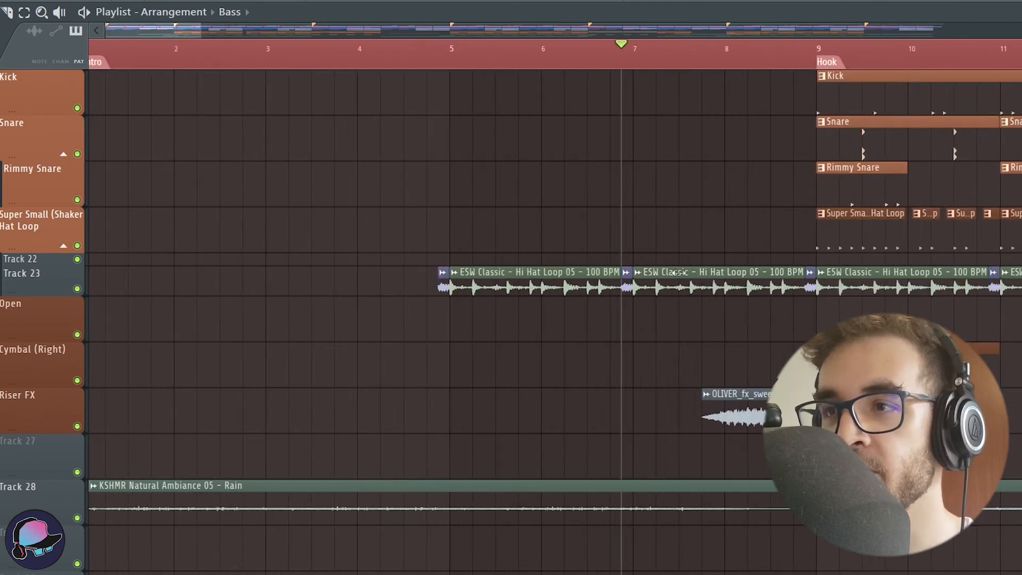
pyautogui.press('space')
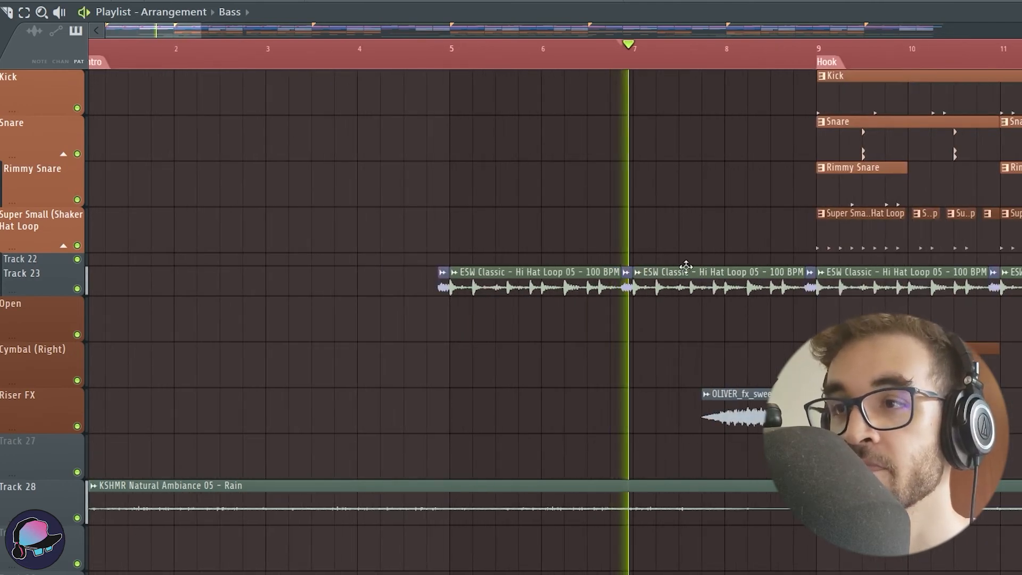
pyautogui.press('space')
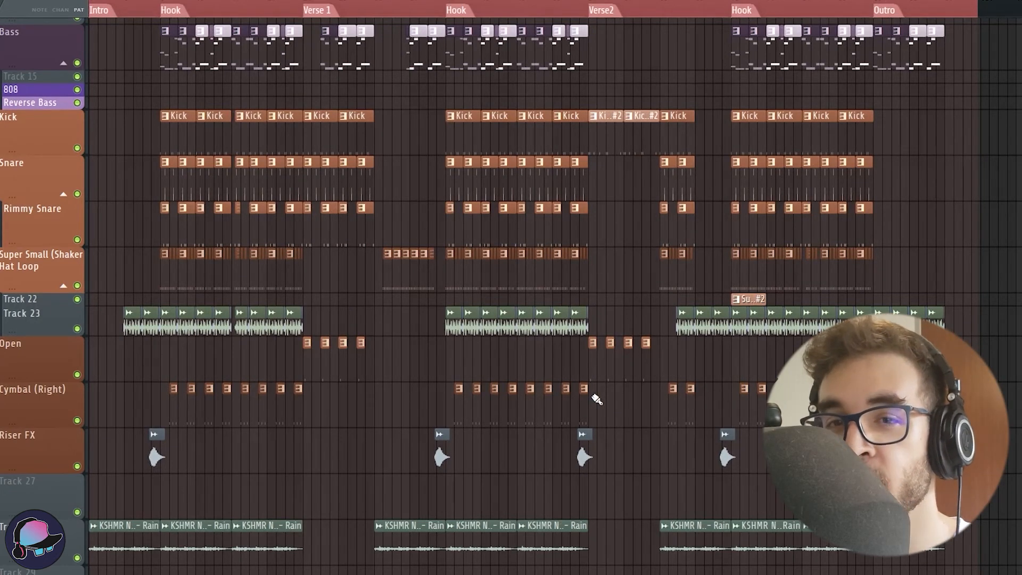
# - Solo the Track 28 rain ambience, play it, and review its channel's sampler settings
pyautogui.rightClick(78, 558)
pyautogui.press('space')
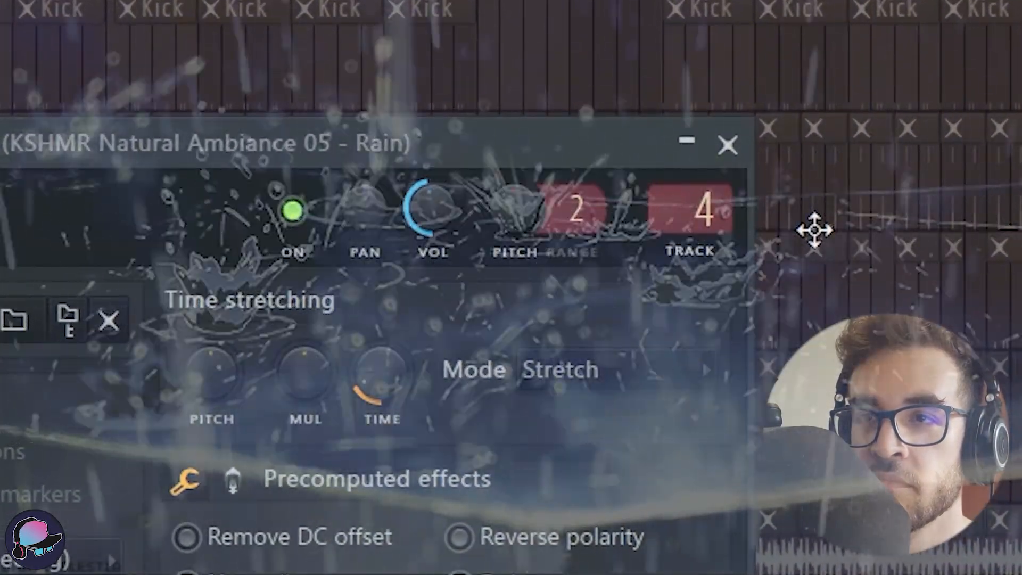
pyautogui.click(725, 159)
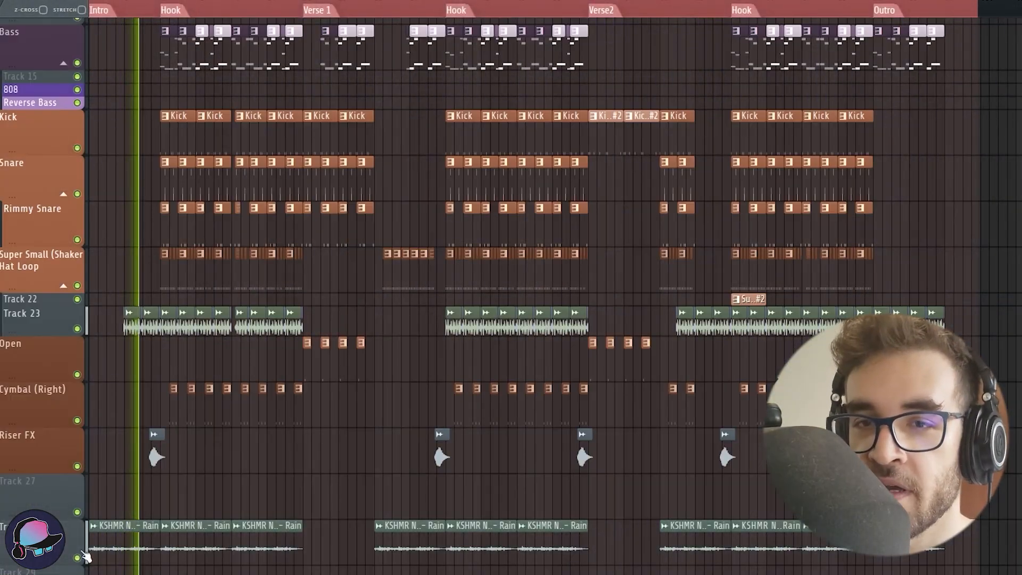
pyautogui.scroll(5, 47, 366)
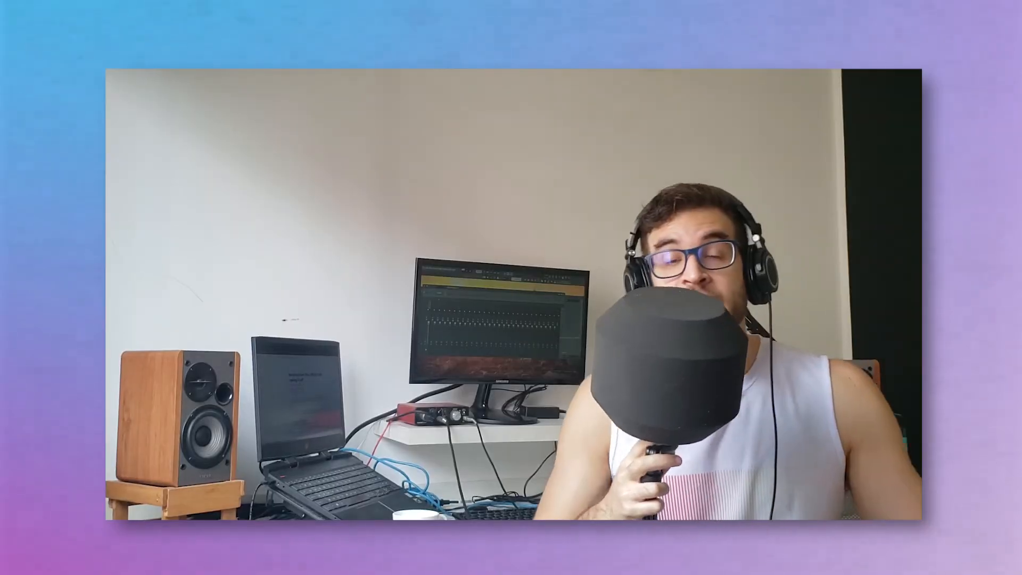